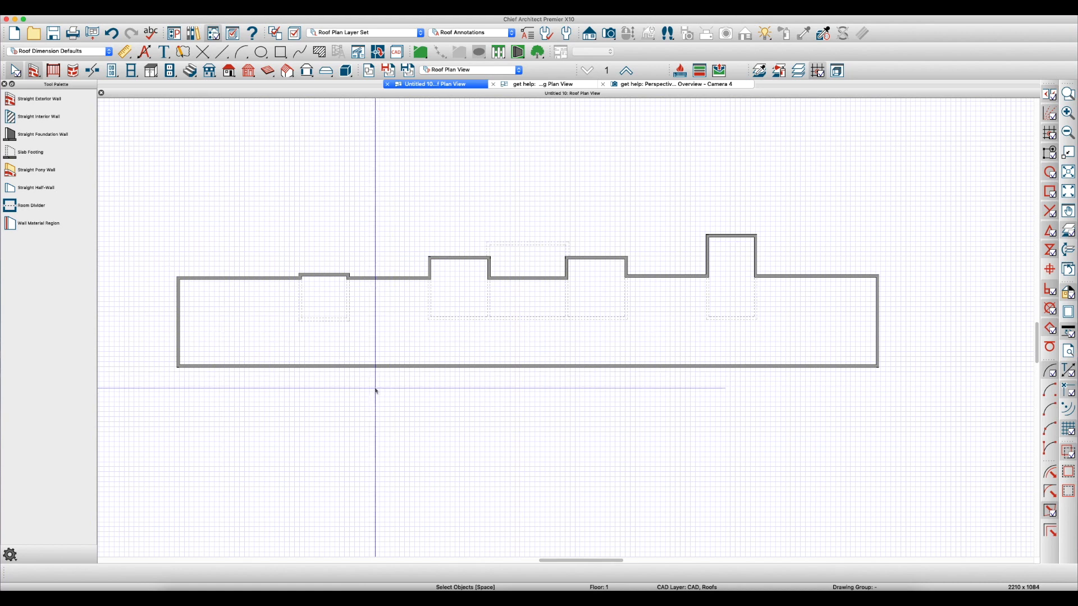
# View the roof planes in the get help plan and return to the untitled roof plan
pyautogui.click(531, 86)
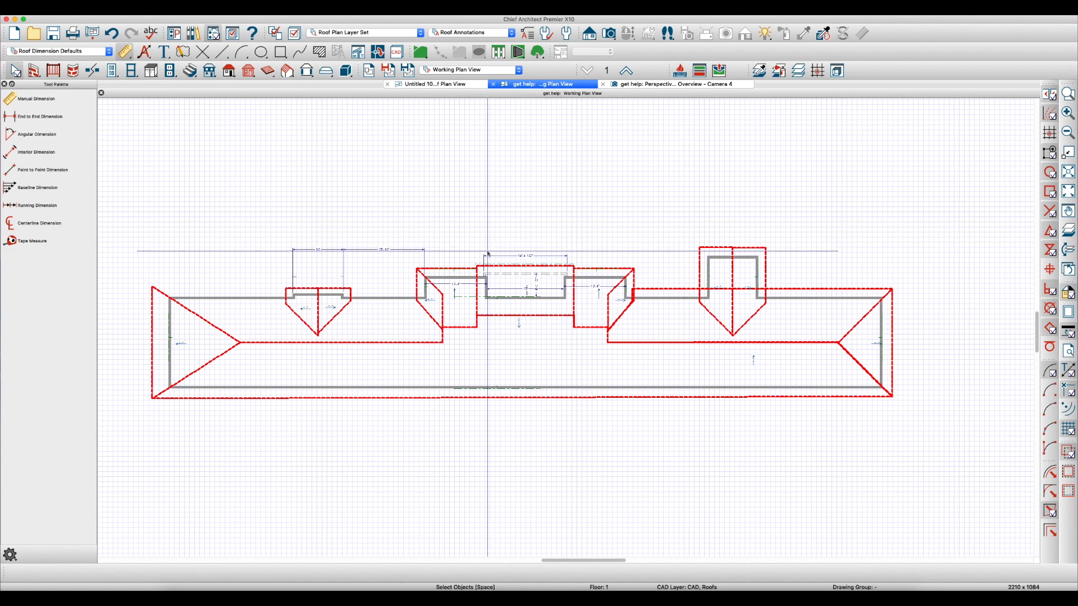
pyautogui.click(441, 85)
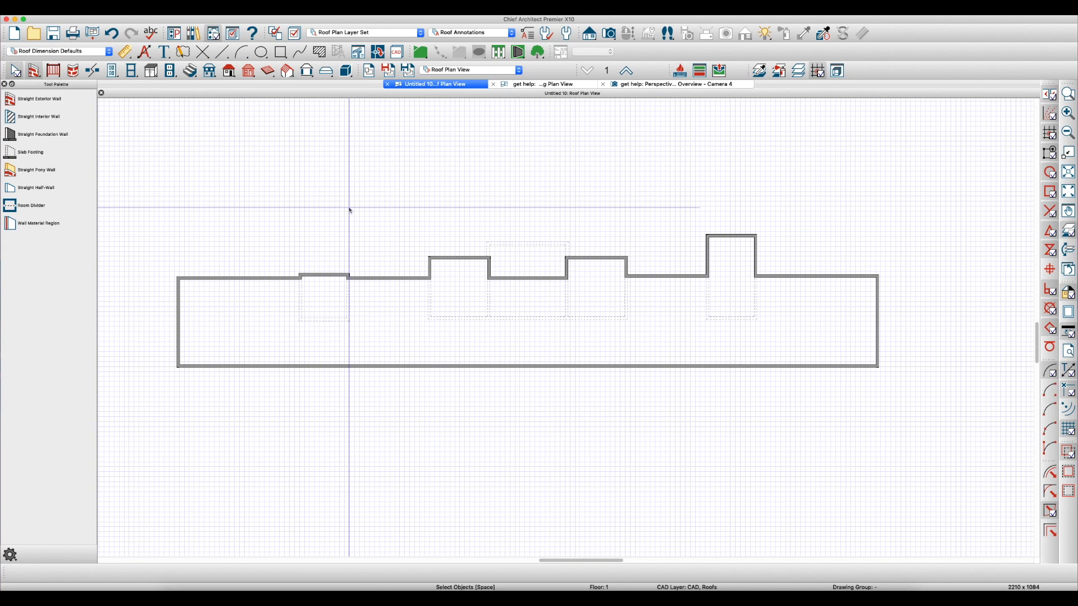
# Turn off the display of the snap grid and the reference grid in the general plan defaults
pyautogui.doubleClick(17, 73)
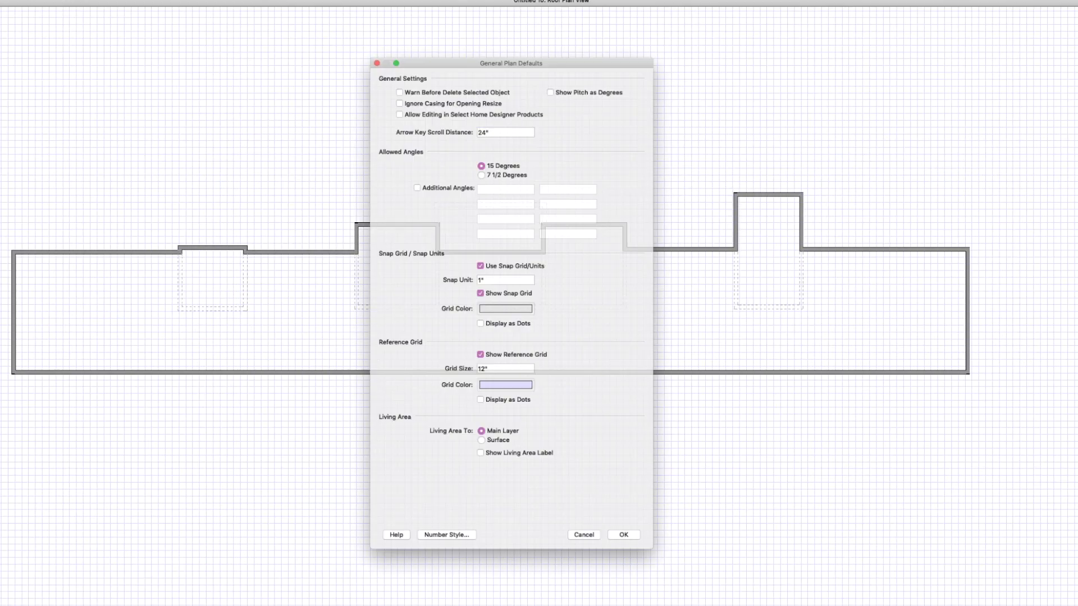
pyautogui.click(493, 292)
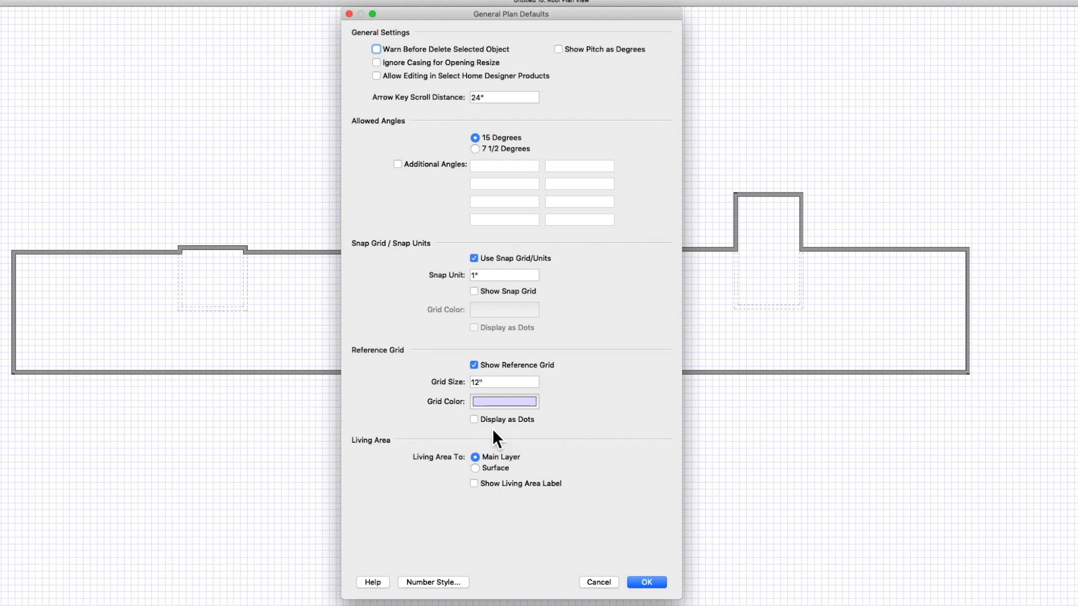
pyautogui.click(507, 365)
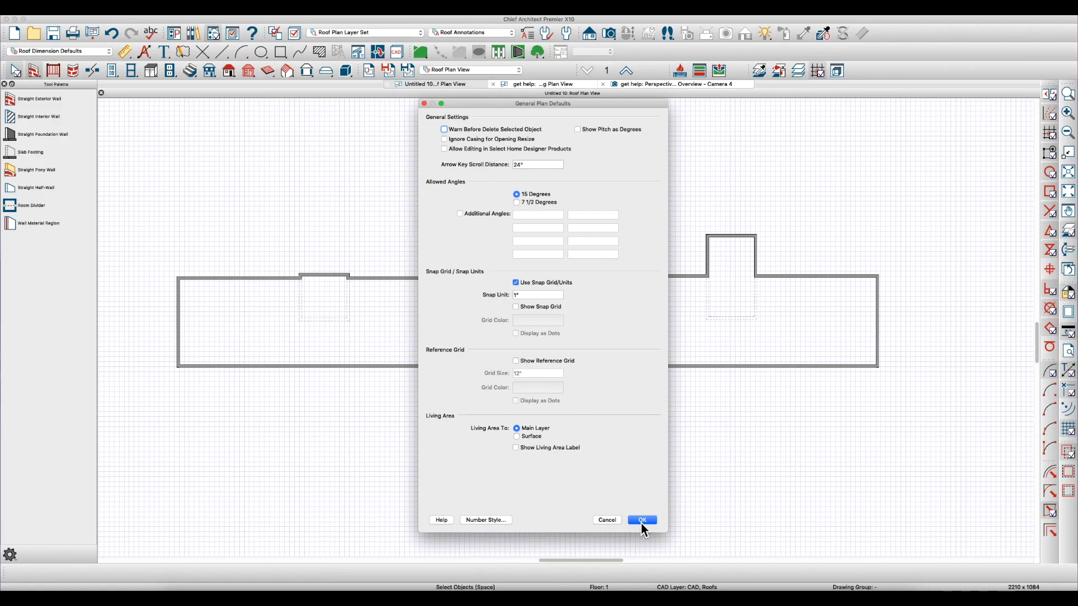
pyautogui.click(647, 582)
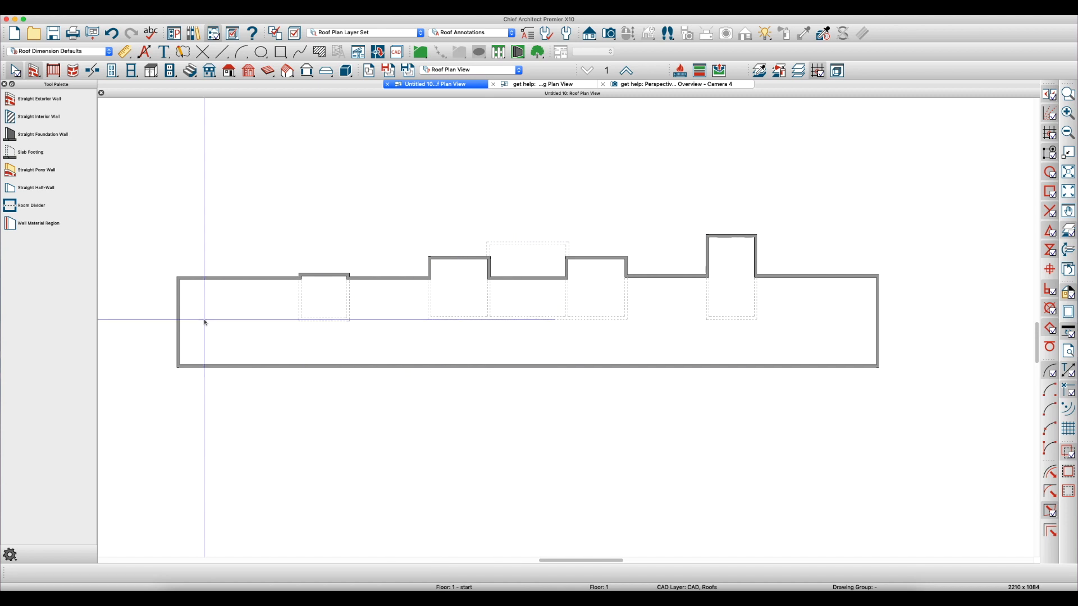
# Turn off the Invisible option for all the dashed interior walls behind the bump-outs
pyautogui.scroll(5, 383, 279)
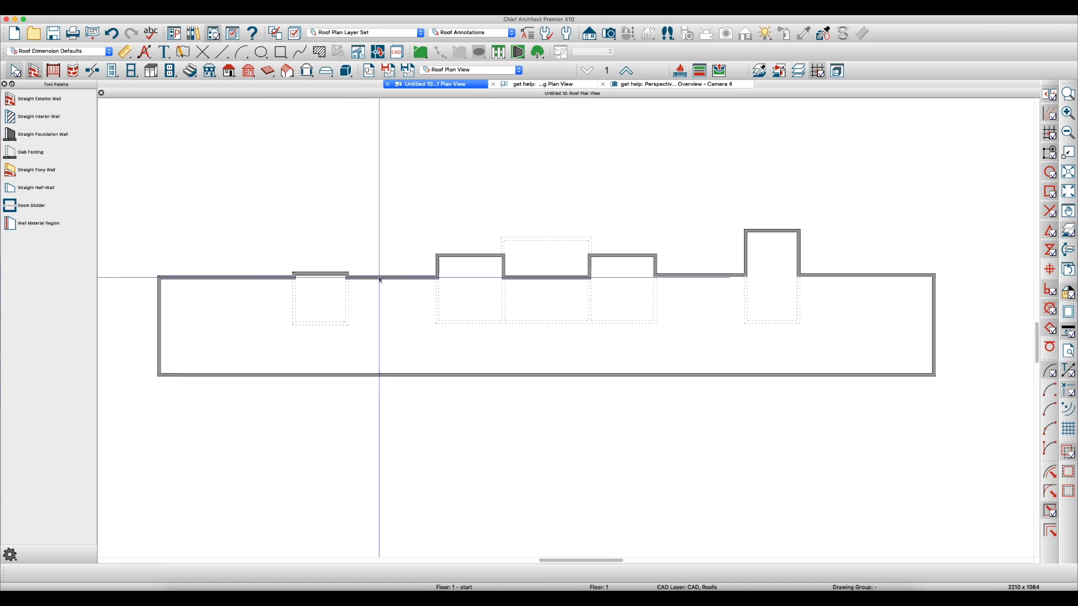
pyautogui.scroll(-5, 383, 279)
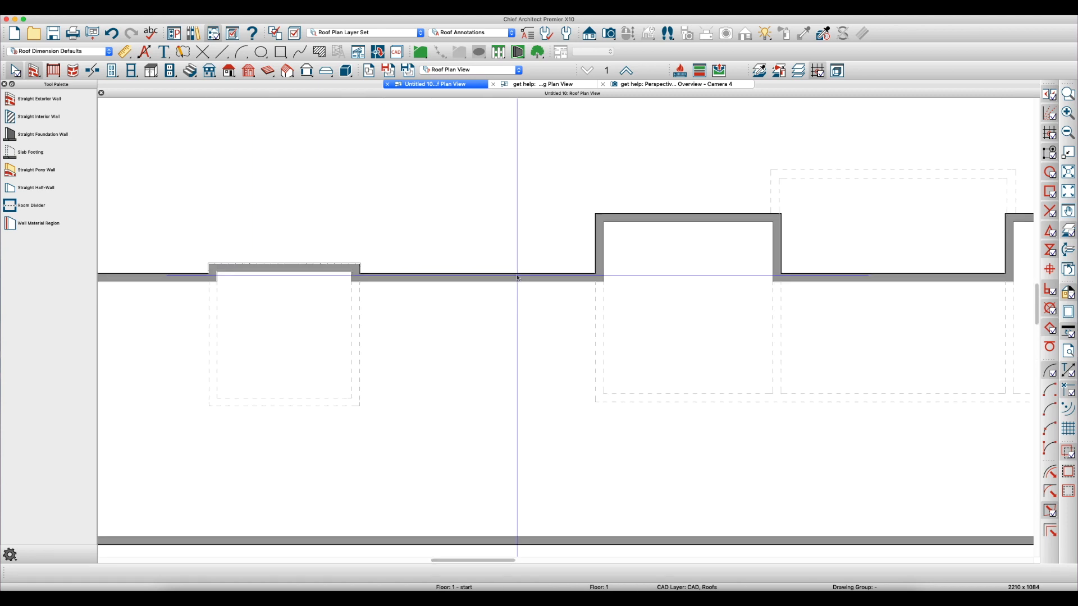
pyautogui.scroll(-3, 399, 283)
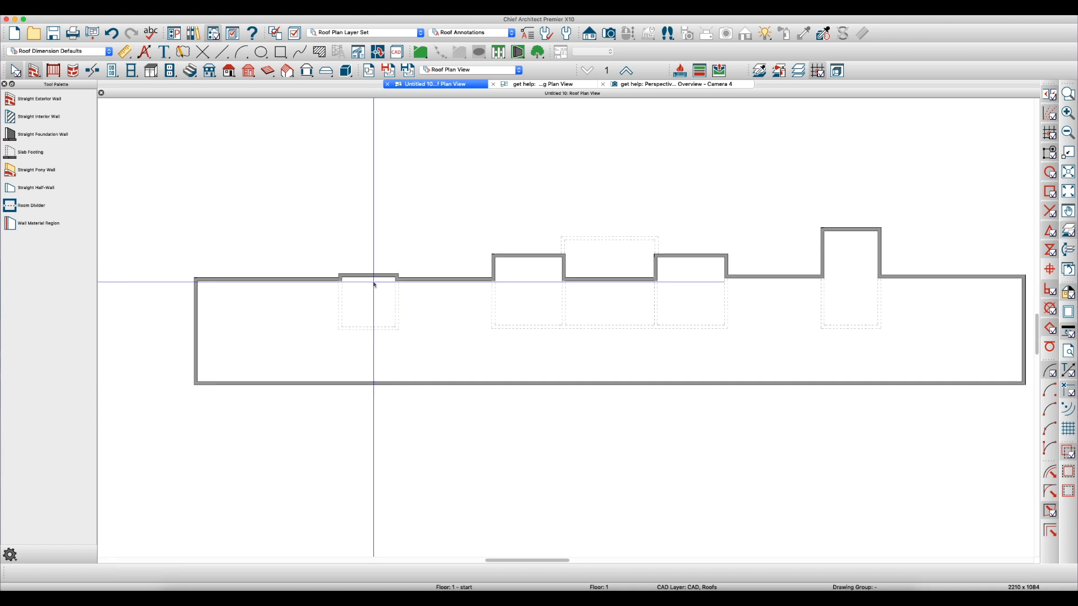
pyautogui.moveTo(845, 331); pyautogui.dragTo(313, 310)
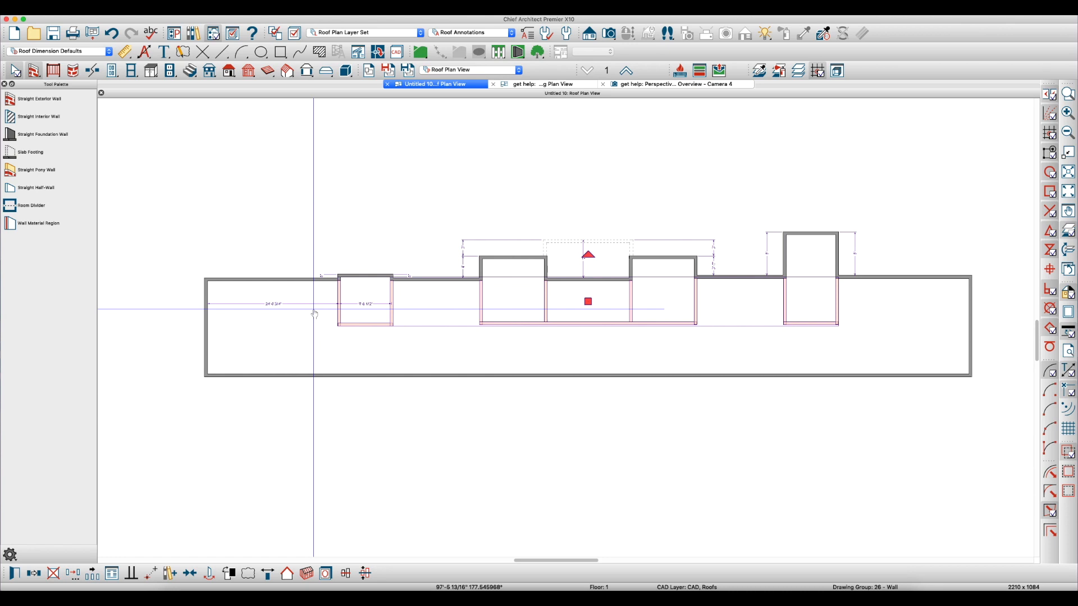
pyautogui.doubleClick(314, 315)
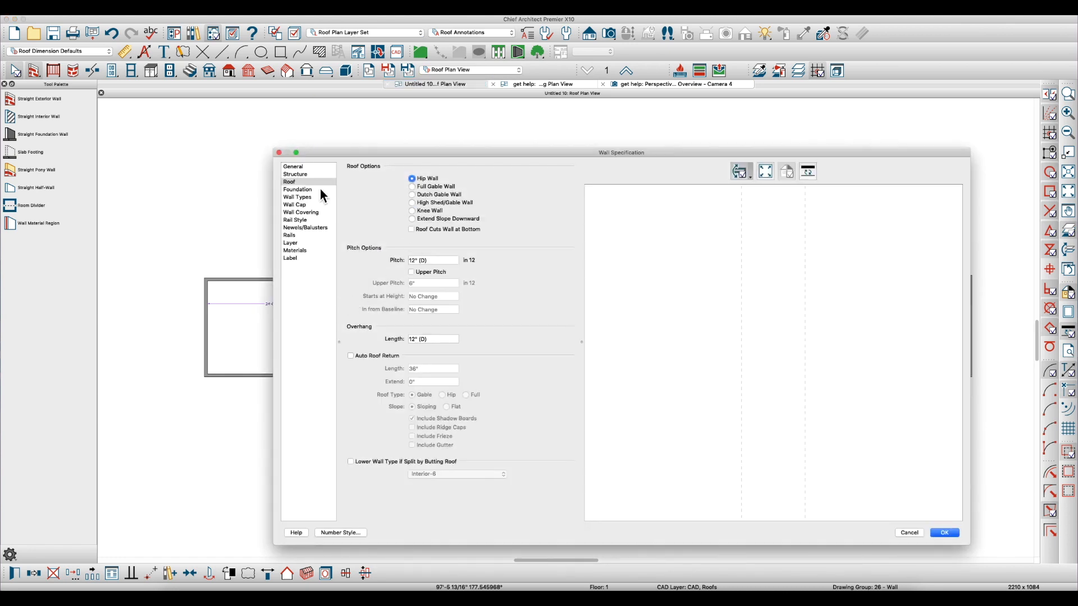
pyautogui.click(293, 167)
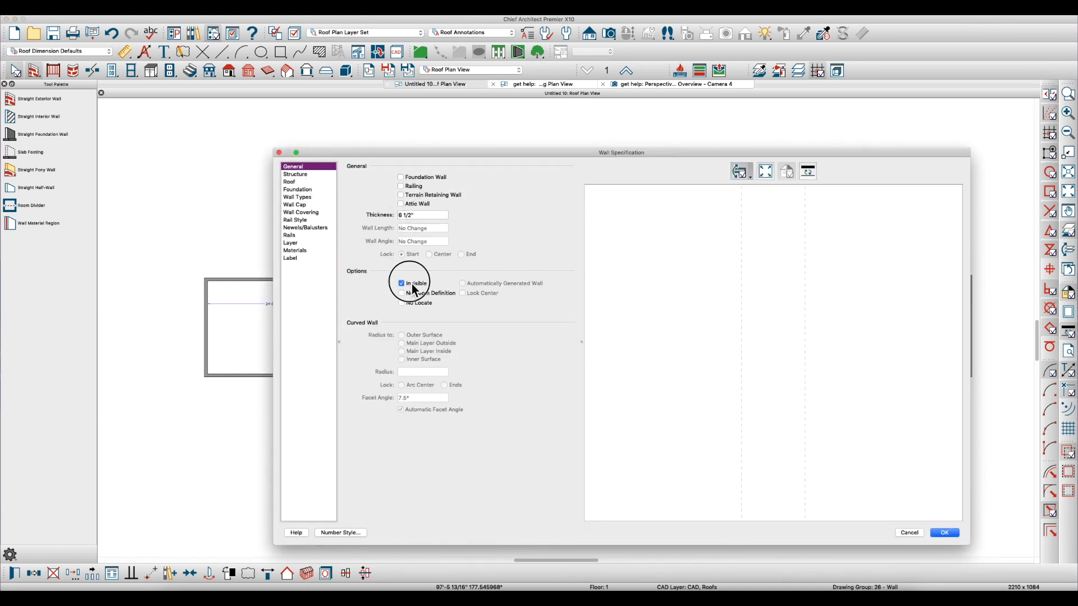
pyautogui.click(944, 533)
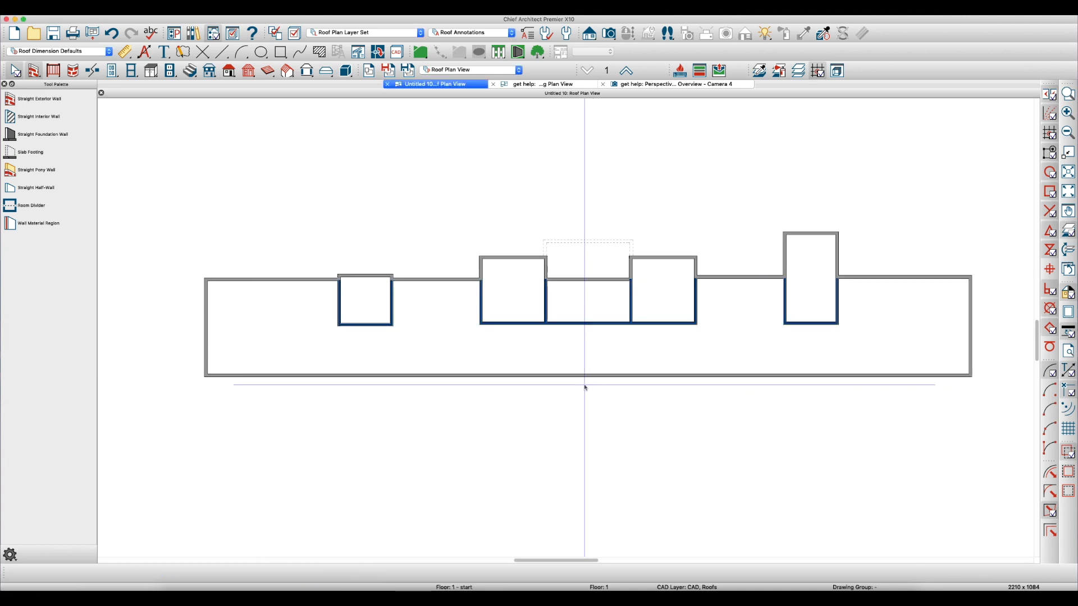
# Examine the individual rooms enclosed by the interior walls at each bump-out
pyautogui.scroll(3, 522, 328)
pyautogui.scroll(-1, 539, 330)
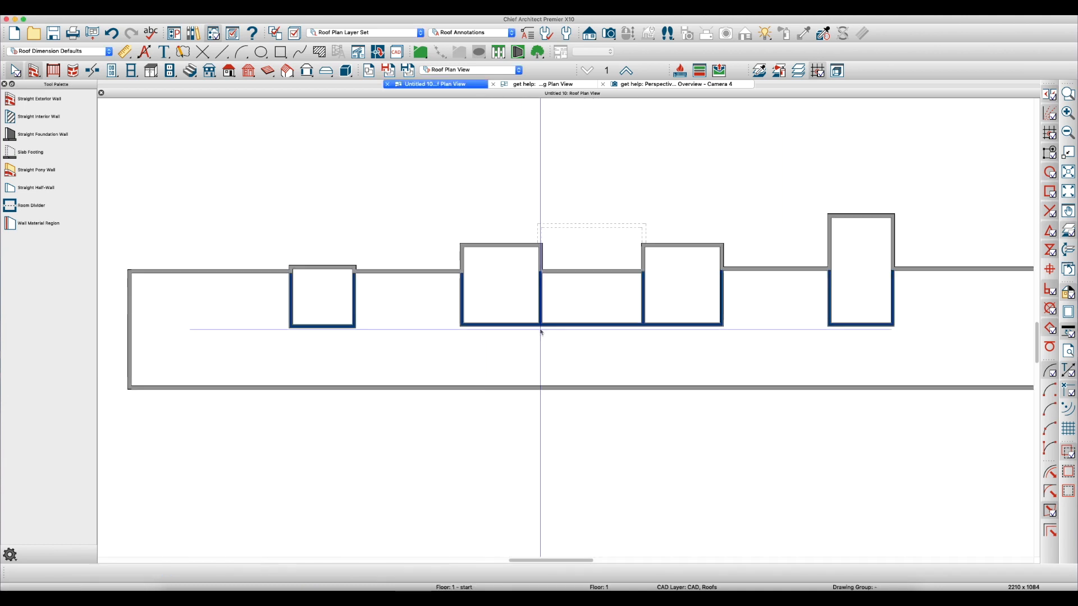
pyautogui.click(858, 282)
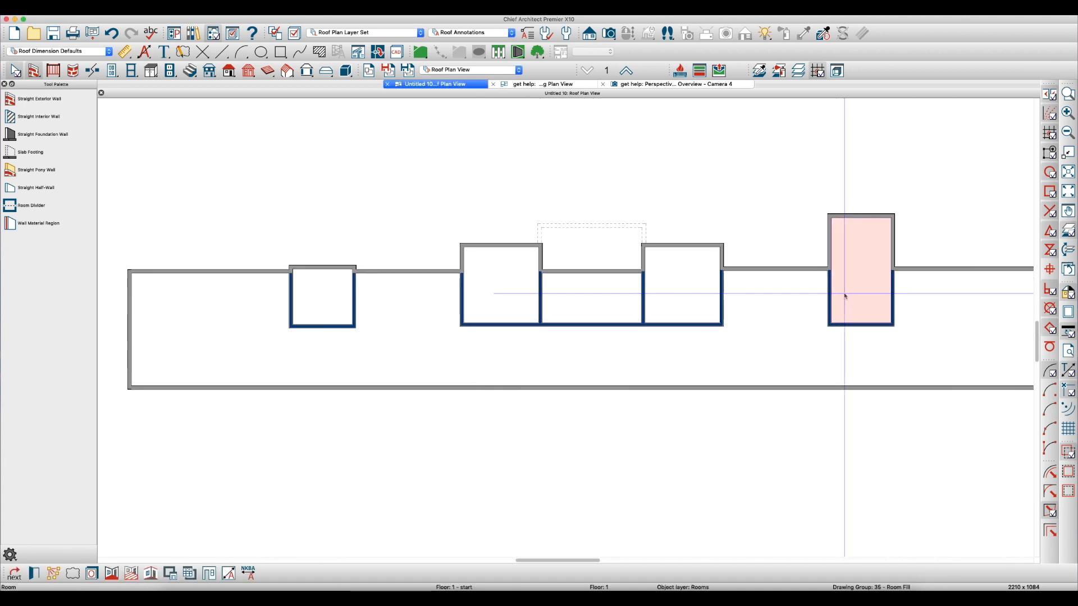
pyautogui.click(691, 299)
pyautogui.click(595, 300)
pyautogui.click(514, 300)
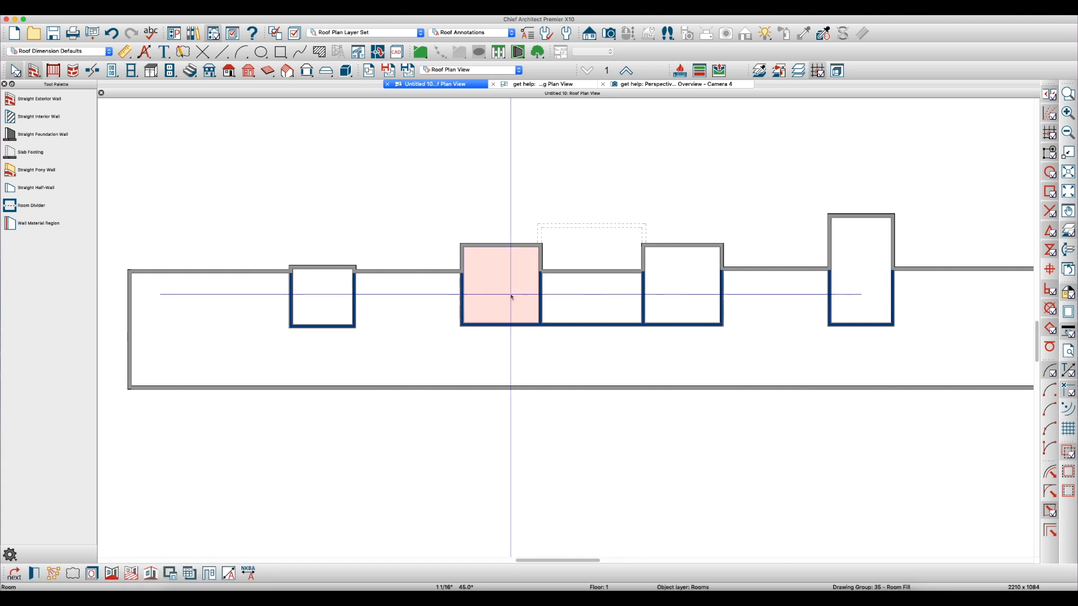
pyautogui.click(313, 306)
pyautogui.press('Escape')
# Set the interior walls behind the bump-outs back to invisible
pyautogui.moveTo(918, 343); pyautogui.dragTo(271, 298)
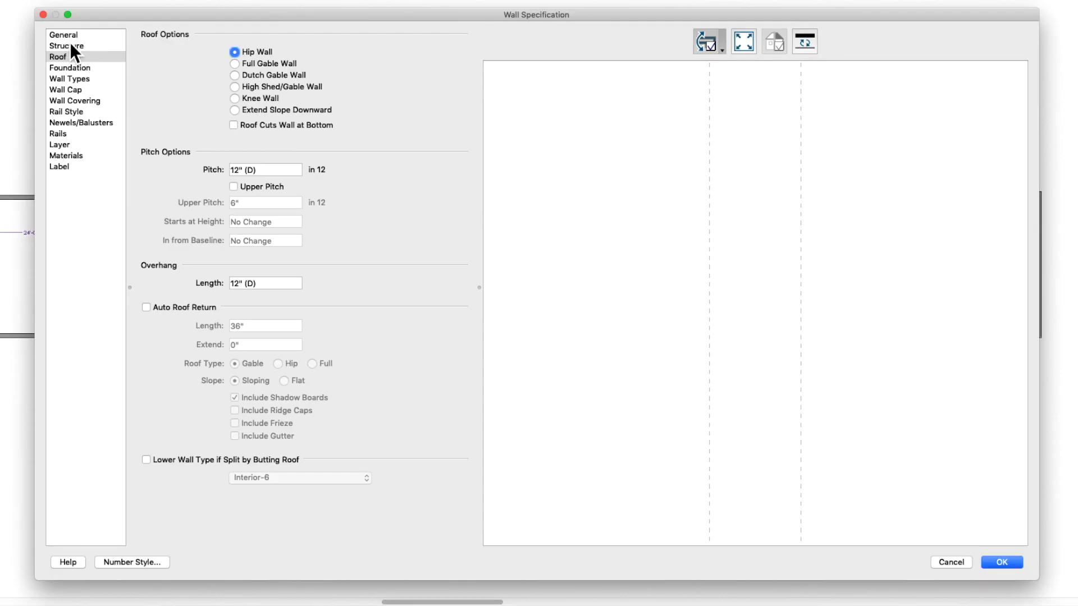
pyautogui.click(69, 38)
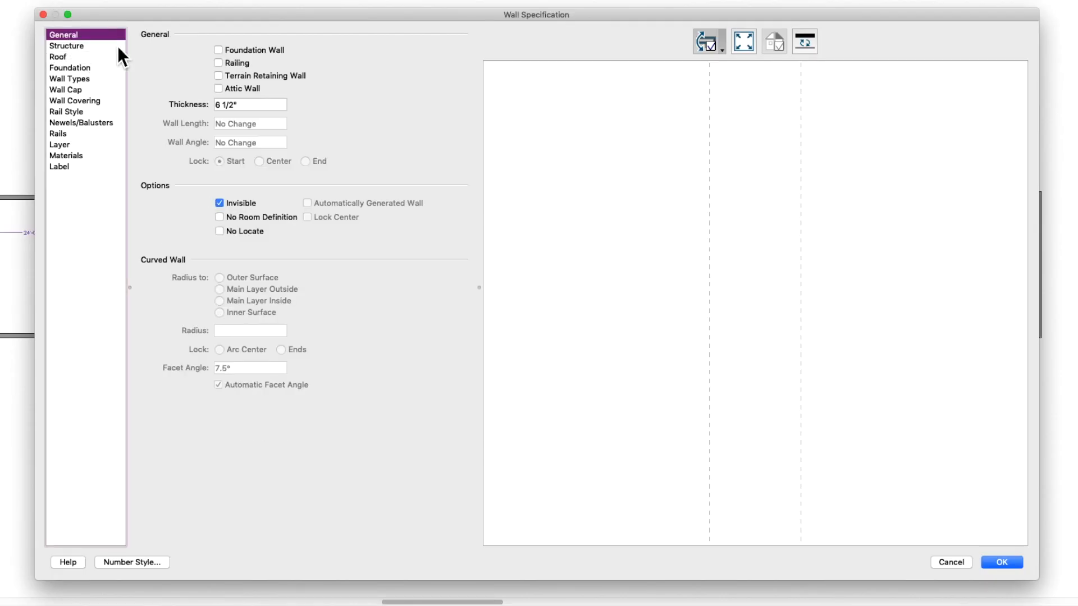
pyautogui.click(1000, 562)
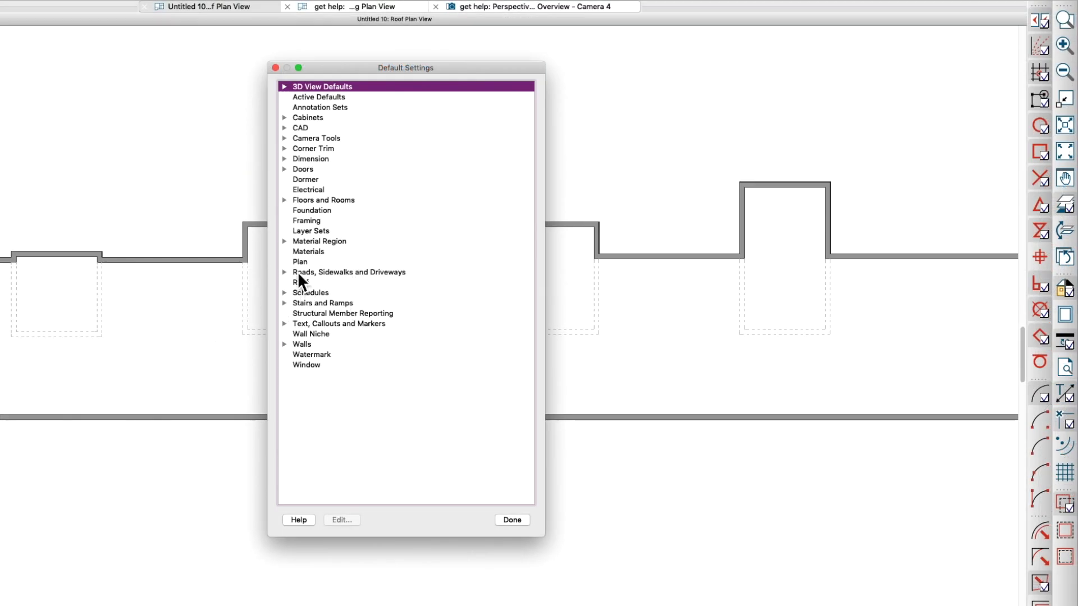
# Set the current floor's default absolute ceiling elevation to 128 inches
pyautogui.click(285, 201)
pyautogui.doubleClick(328, 224)
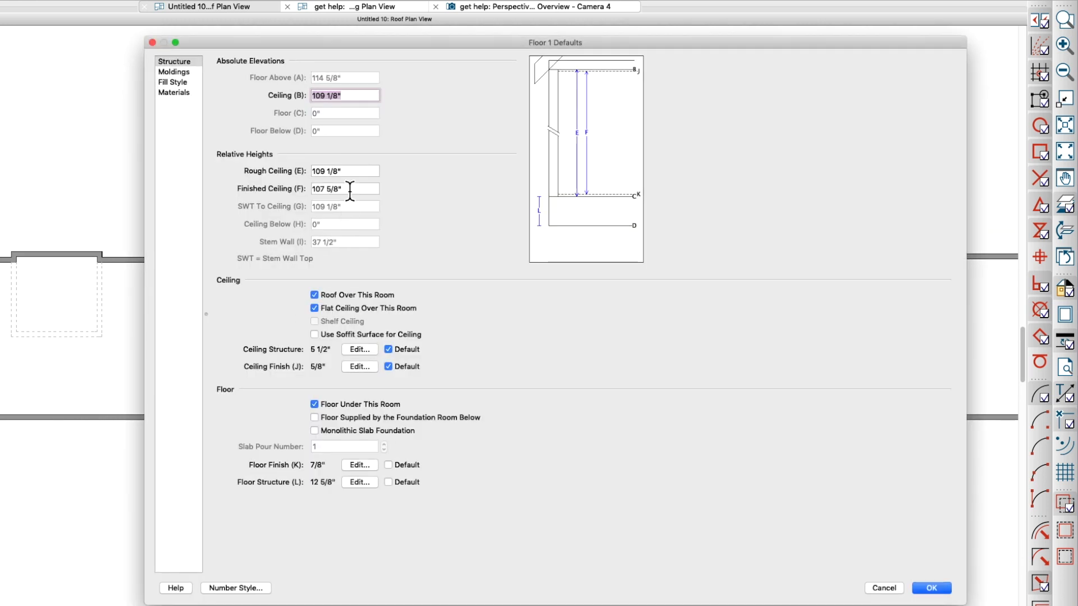
pyautogui.click(361, 174)
pyautogui.click(363, 95)
pyautogui.write('128')
pyautogui.press('Tab')
pyautogui.press('Return')
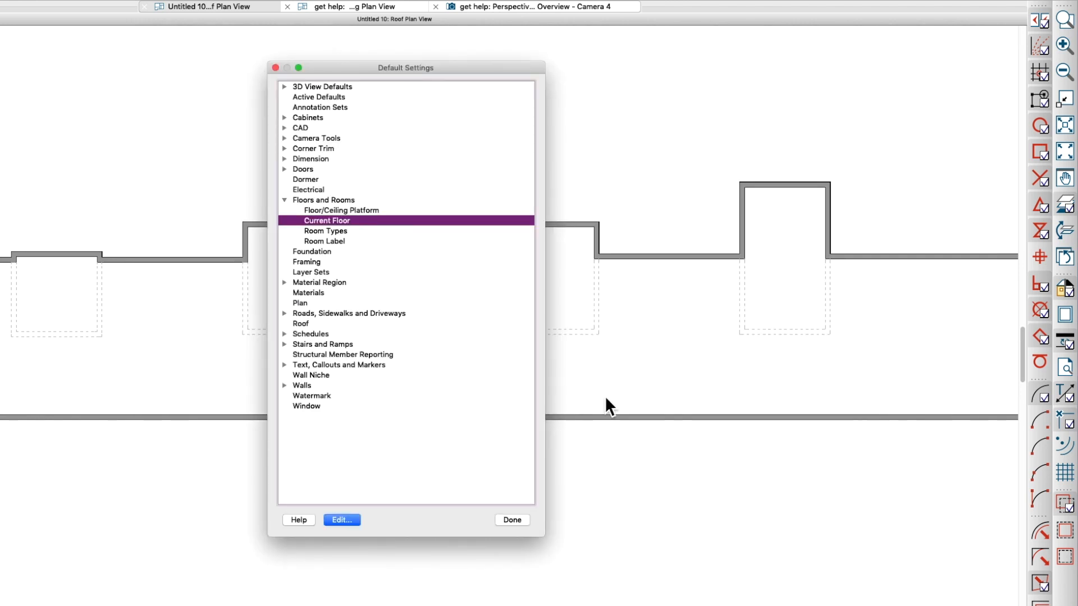
pyautogui.click(521, 520)
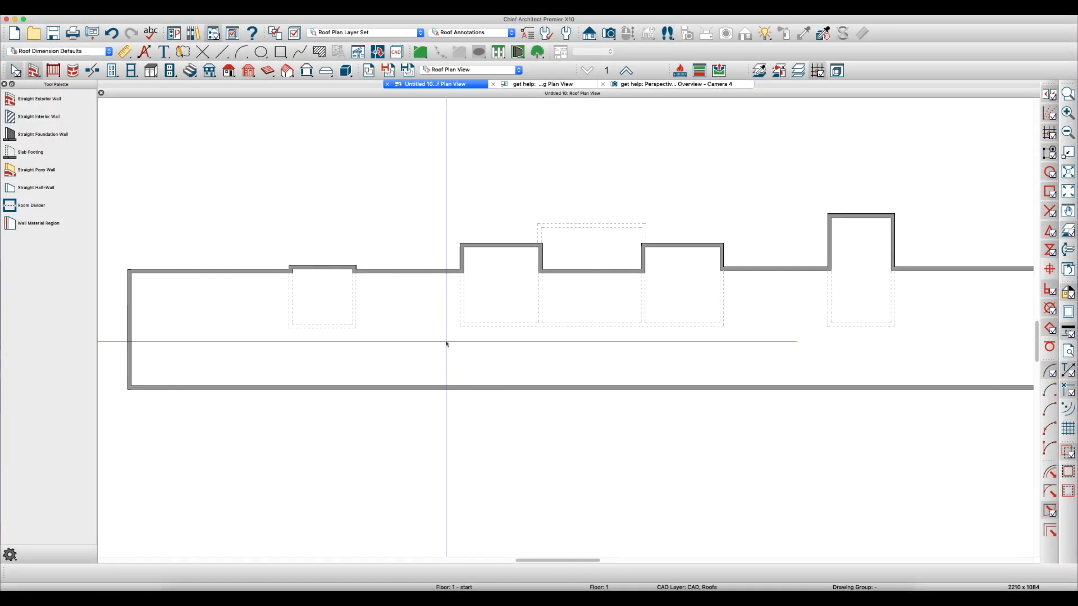
# Check the ceiling heights in the room specifications of the main room and the middle bump-out rooms
pyautogui.doubleClick(201, 355)
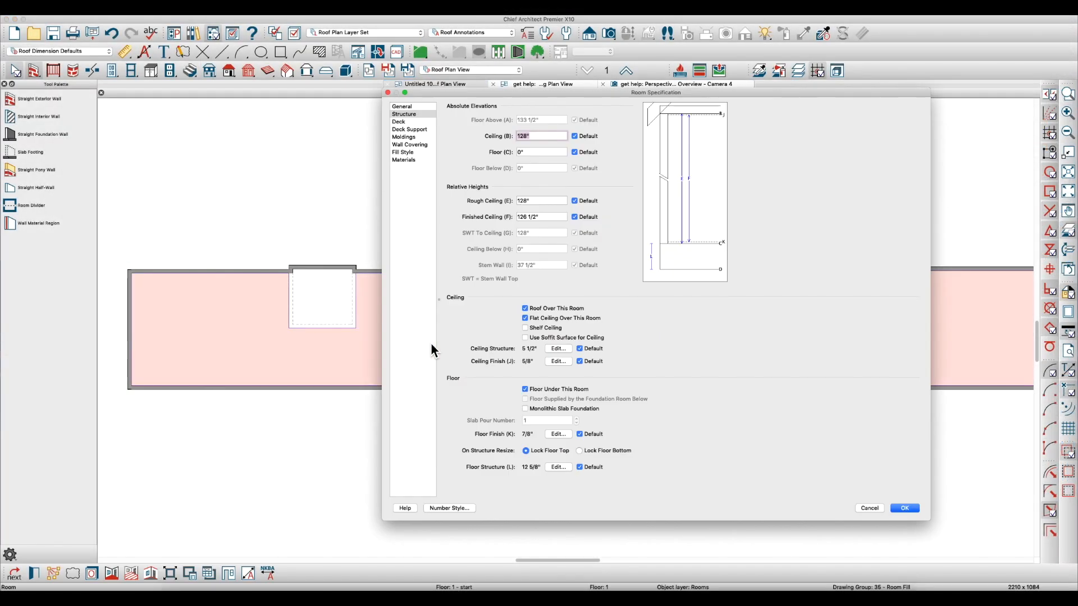
pyautogui.press('Escape')
pyautogui.doubleClick(494, 295)
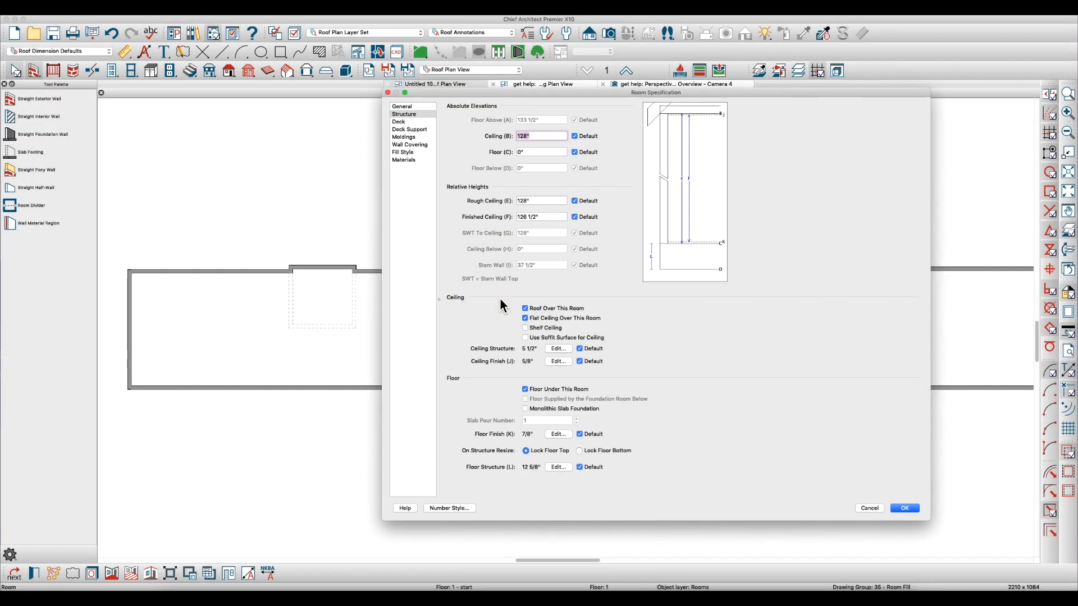
pyautogui.press('Escape')
pyautogui.doubleClick(581, 257)
pyautogui.press('Escape')
pyautogui.press('Escape')
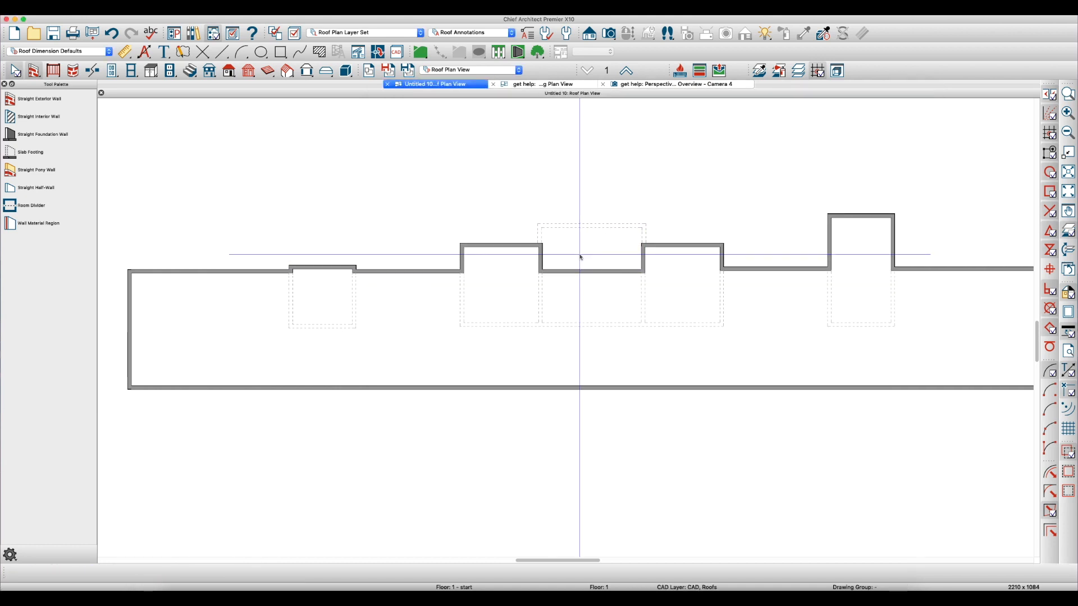
# Compare the outer walls of the leftmost and rightmost bump-outs with their gable roof planes in the get help plan
pyautogui.click(315, 262)
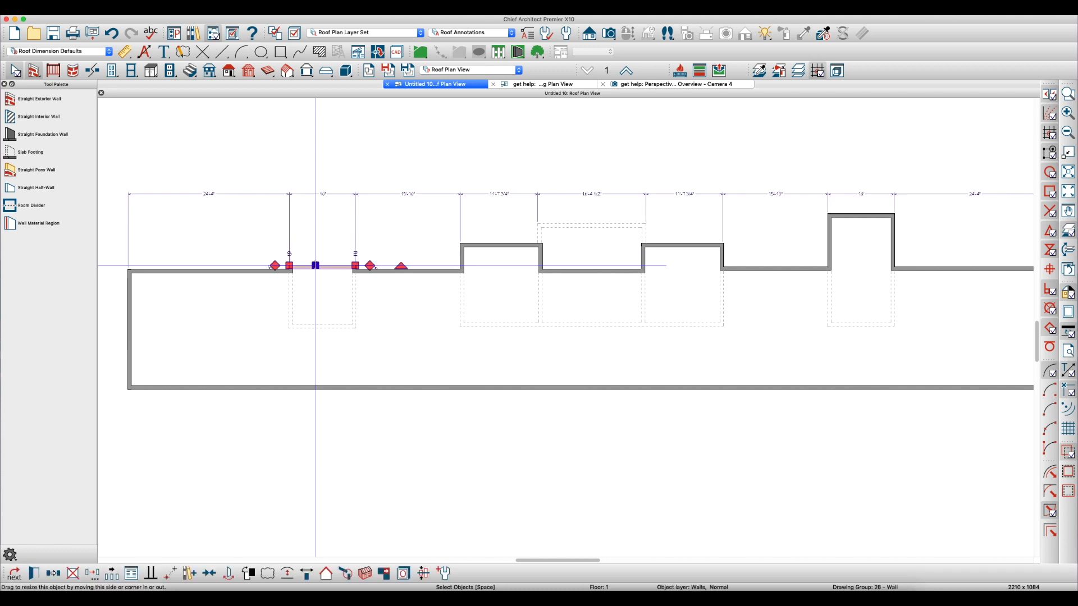
pyautogui.click(849, 224)
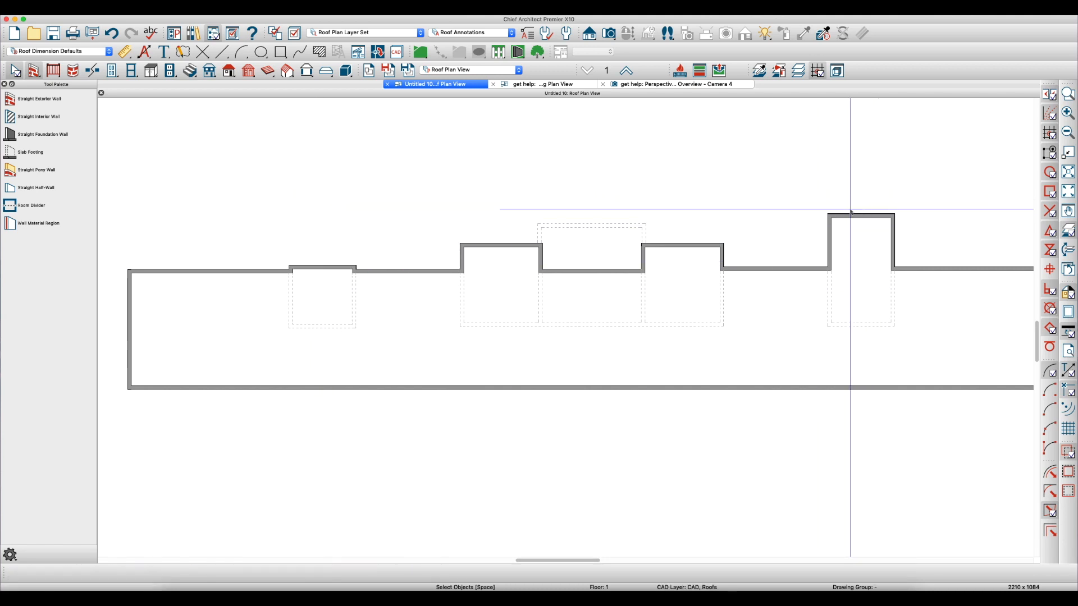
pyautogui.click(562, 84)
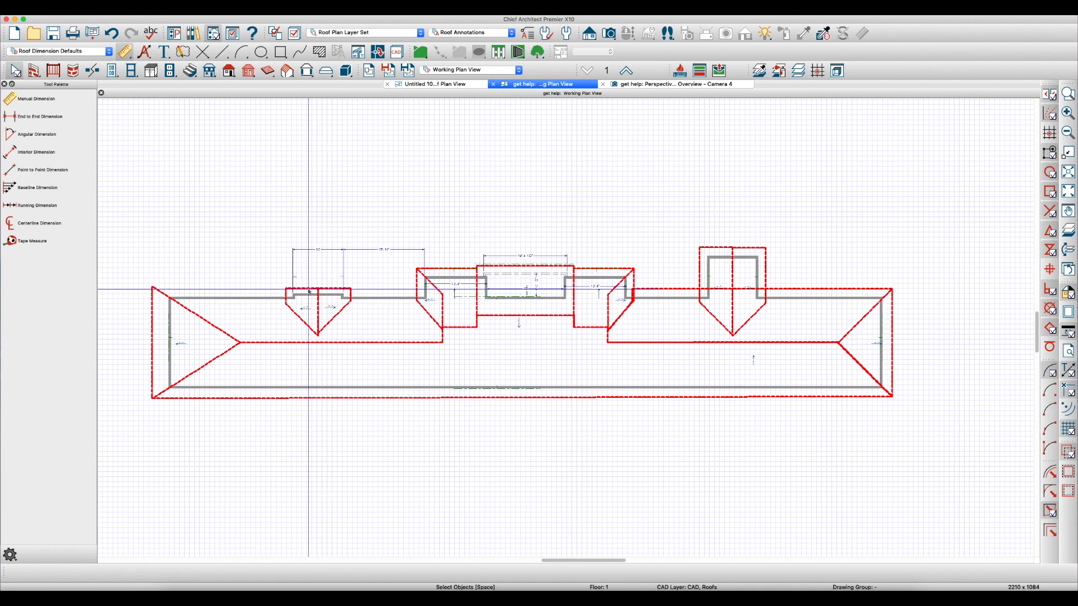
pyautogui.click(321, 303)
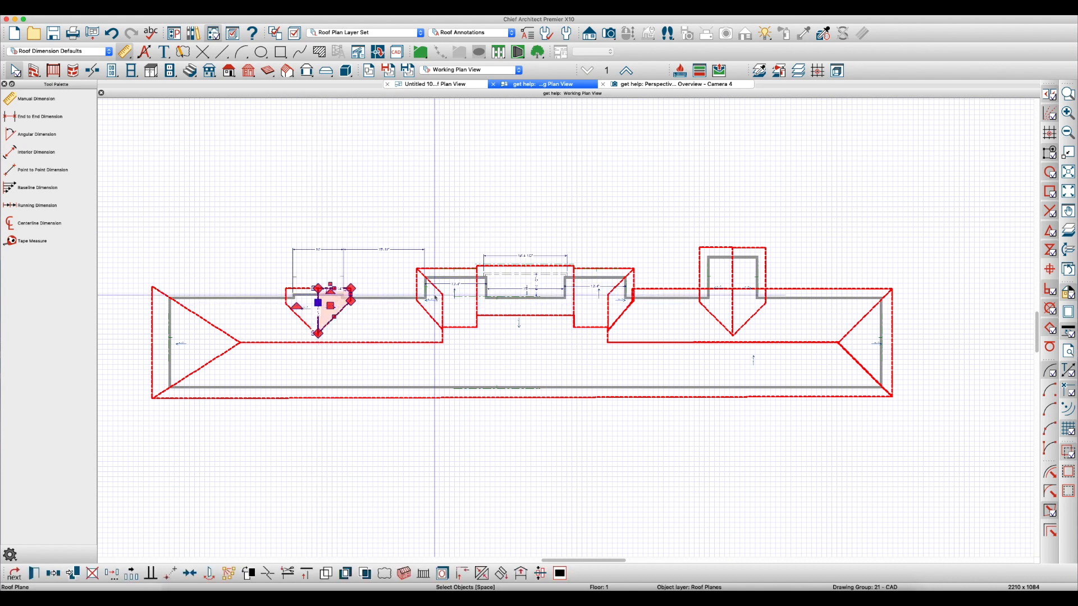
pyautogui.click(709, 249)
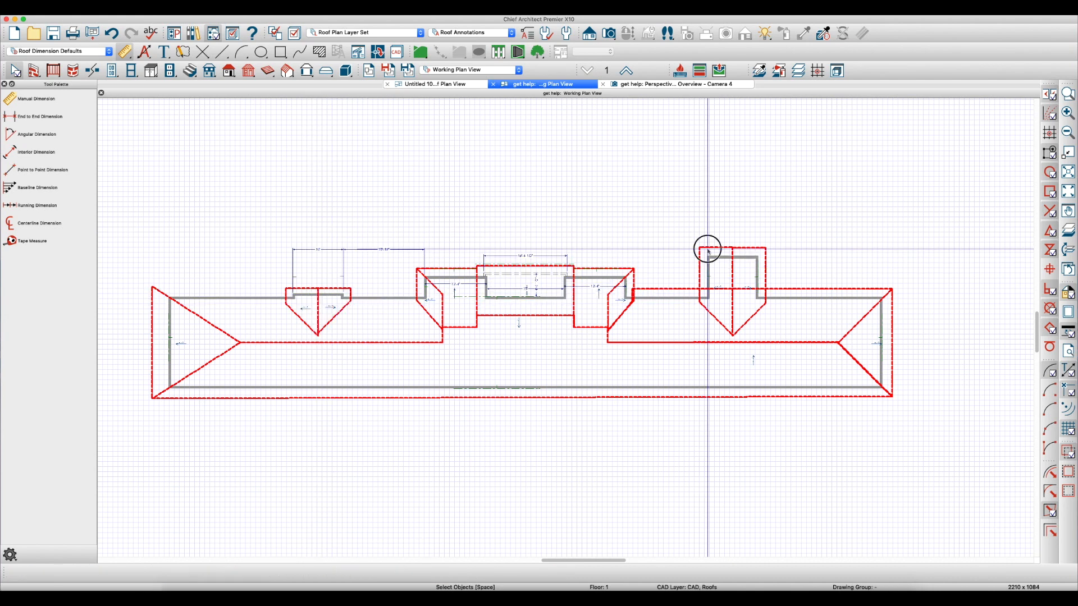
pyautogui.click(450, 87)
pyautogui.click(326, 268)
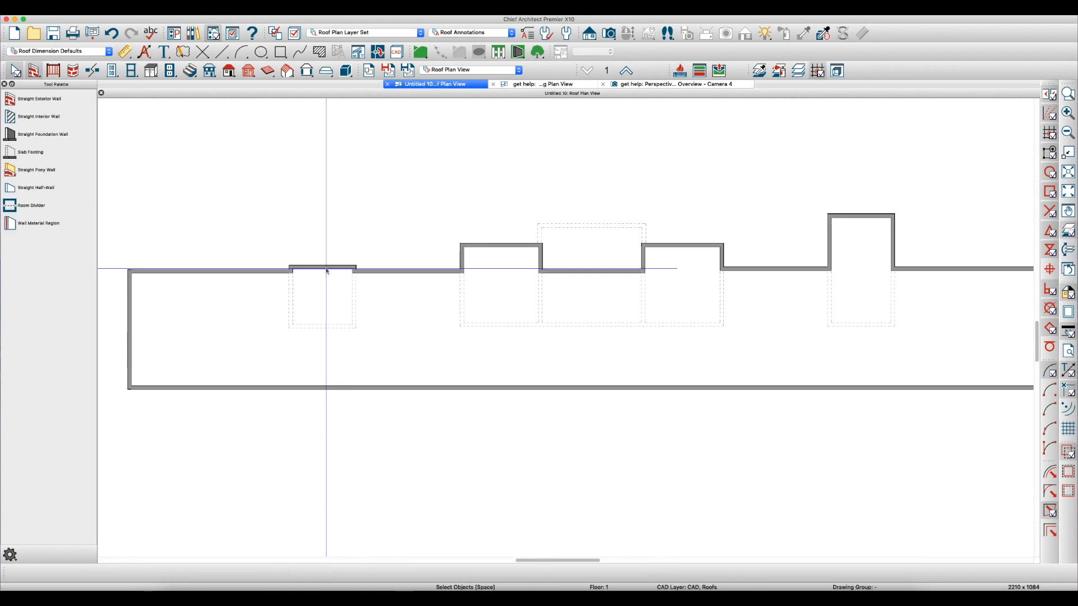
pyautogui.click(219, 270)
pyautogui.click(176, 322)
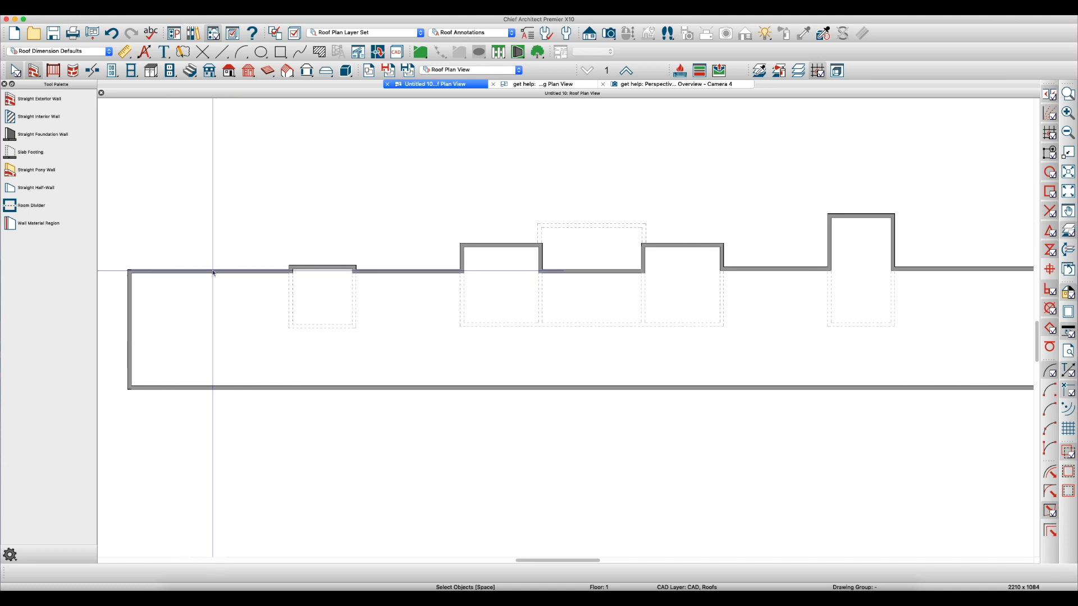
# Set the outer walls of the leftmost and rightmost bump-outs to Full Gable Wall
pyautogui.doubleClick(299, 271)
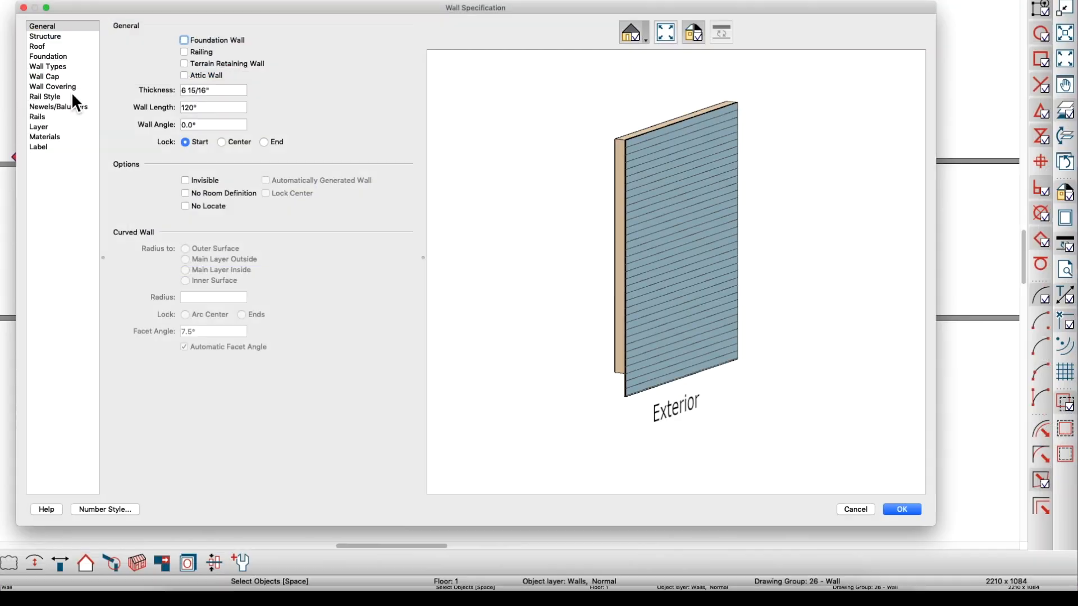
pyautogui.click(48, 49)
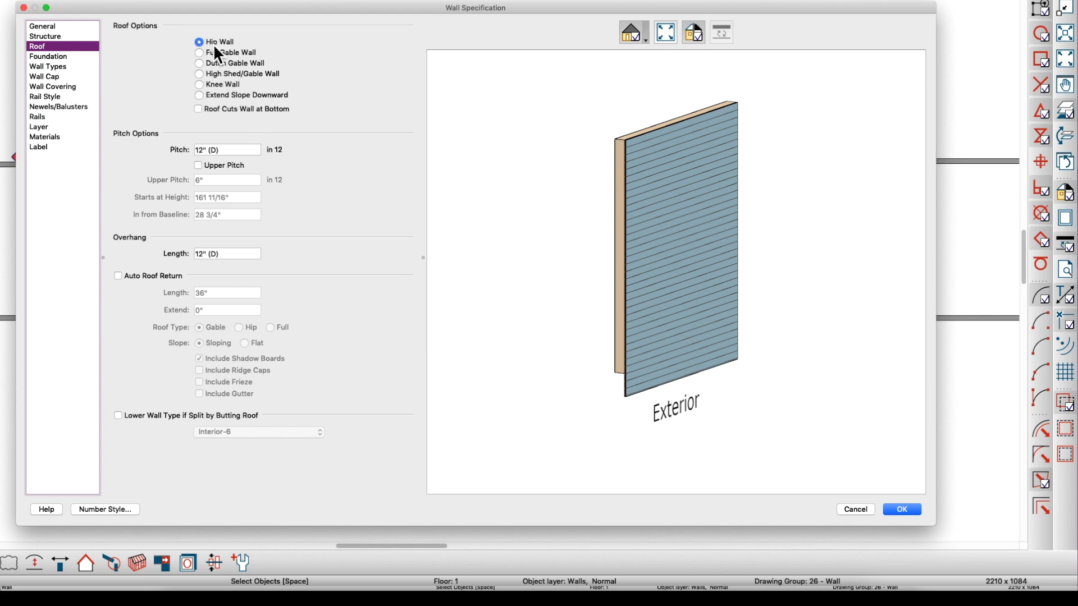
pyautogui.click(200, 53)
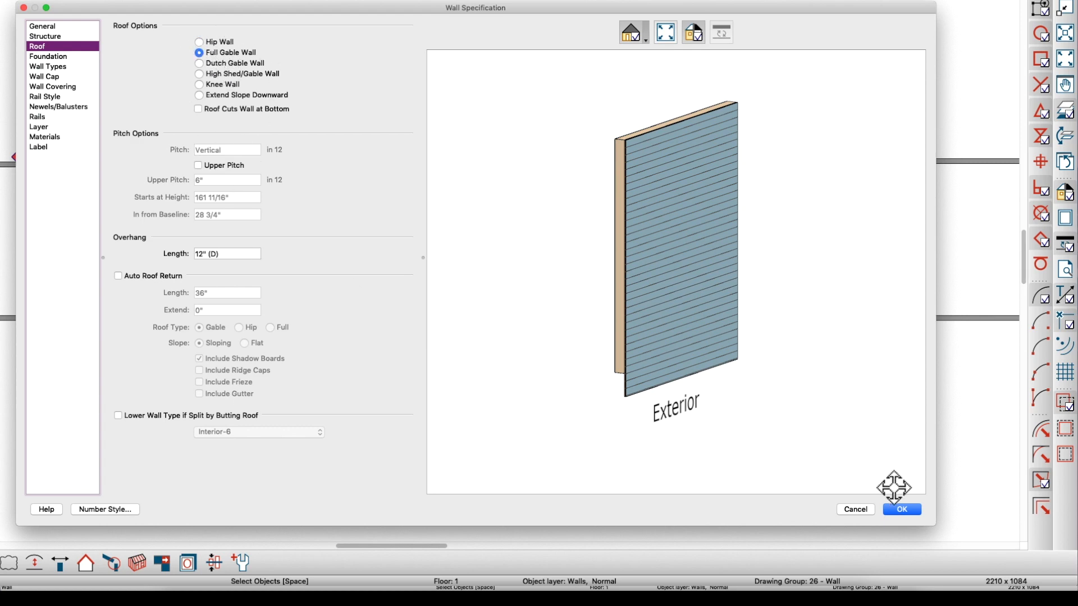
pyautogui.click(902, 511)
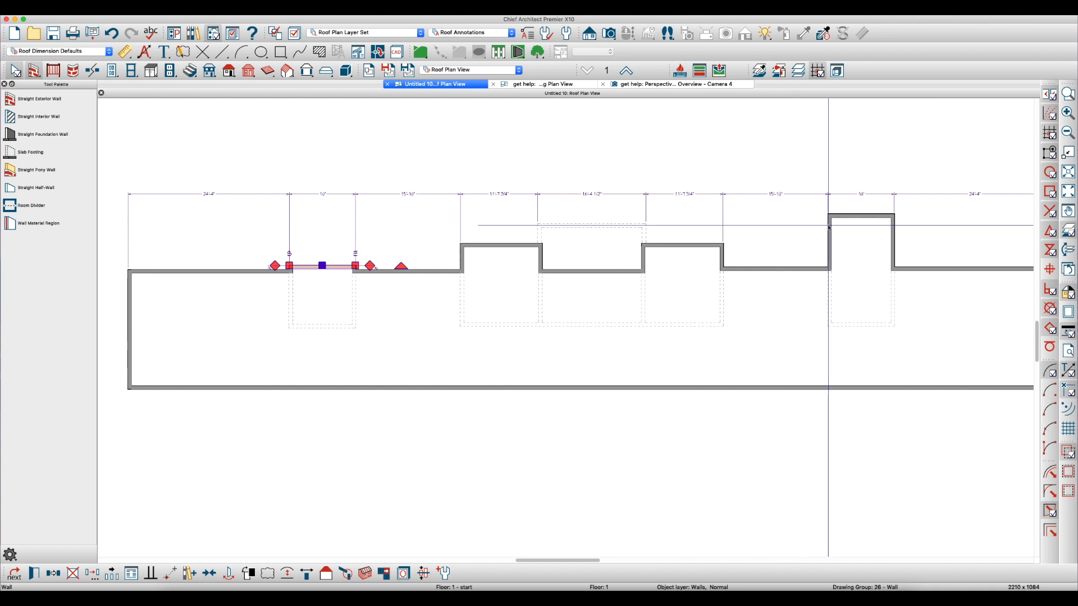
pyautogui.doubleClick(848, 216)
pyautogui.click(432, 188)
pyautogui.click(945, 533)
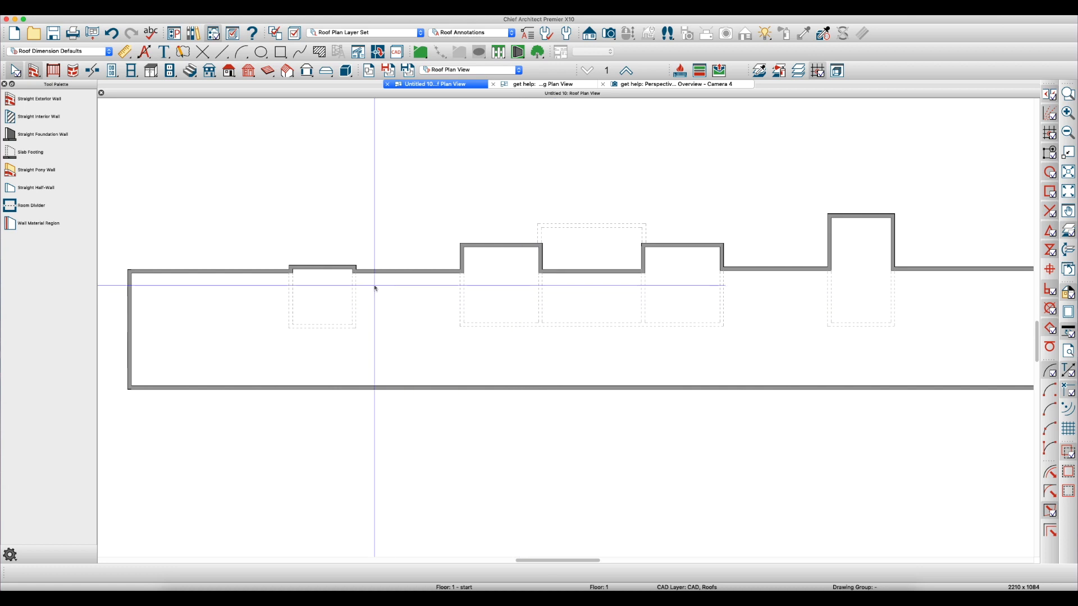
pyautogui.click(337, 298)
pyautogui.keyDown('shift'); pyautogui.click(845, 296); pyautogui.keyUp('shift')
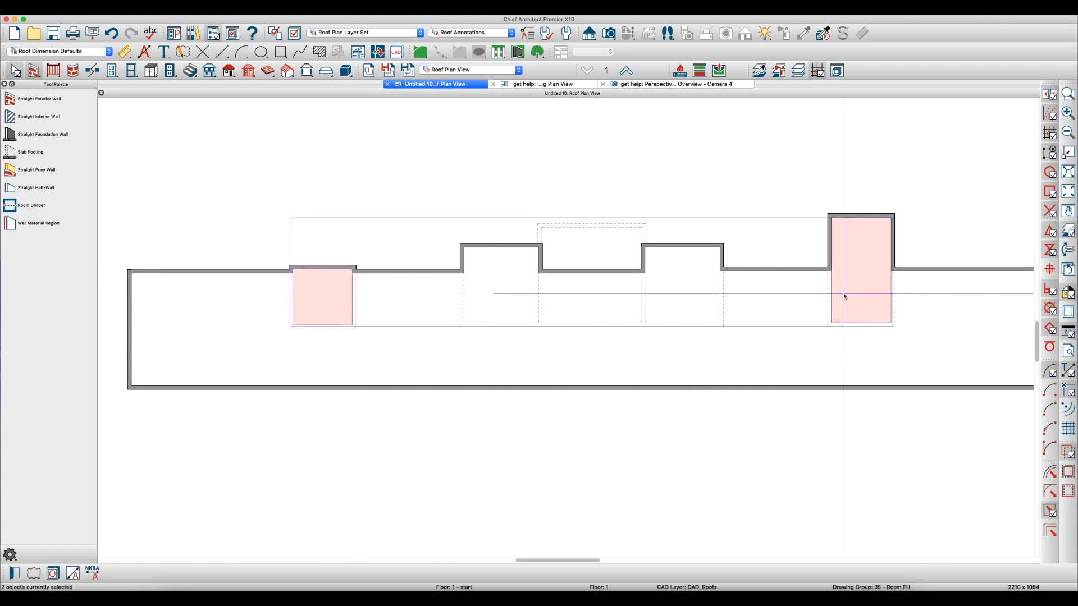
pyautogui.press('super+e')
pyautogui.press('Escape')
pyautogui.press('Escape')
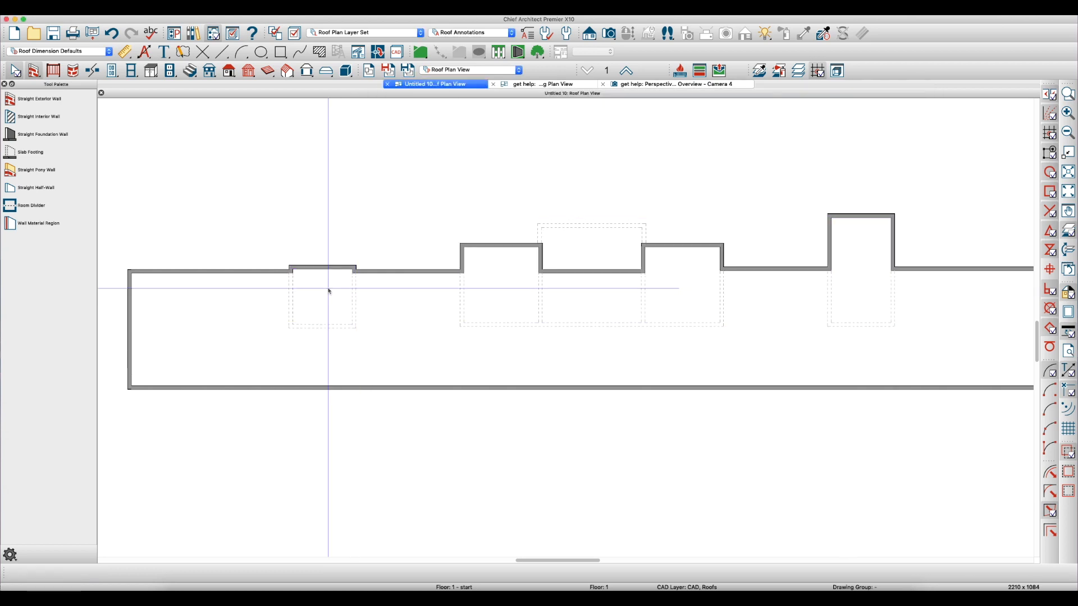
# Set the absolute ceiling elevation of the leftmost and rightmost bump-out rooms to 152 inches
pyautogui.click(323, 291)
pyautogui.doubleClick(324, 294)
pyautogui.click(546, 139)
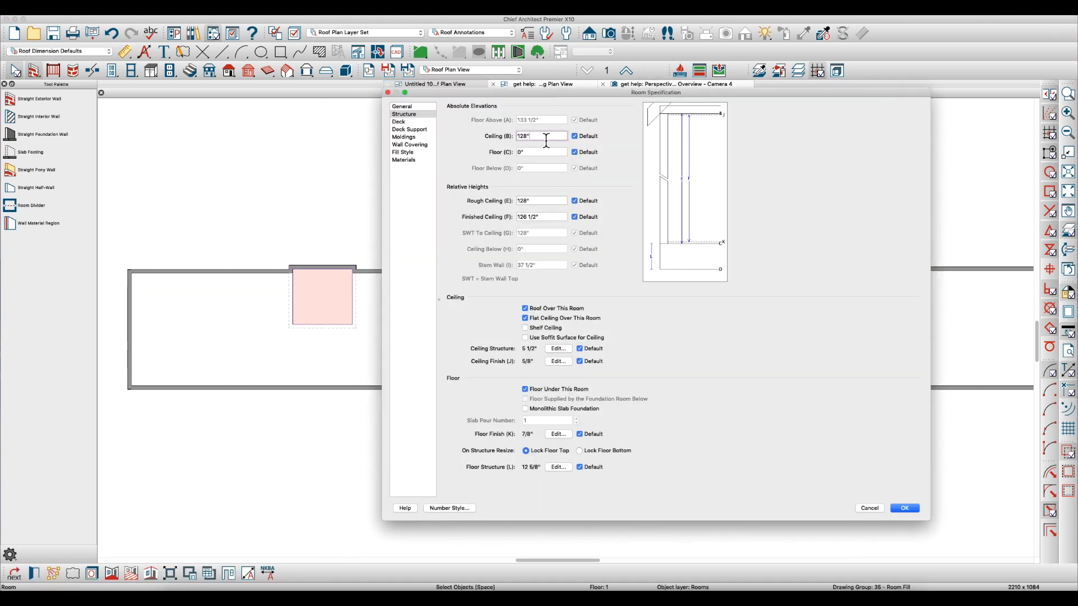
pyautogui.press('Return')
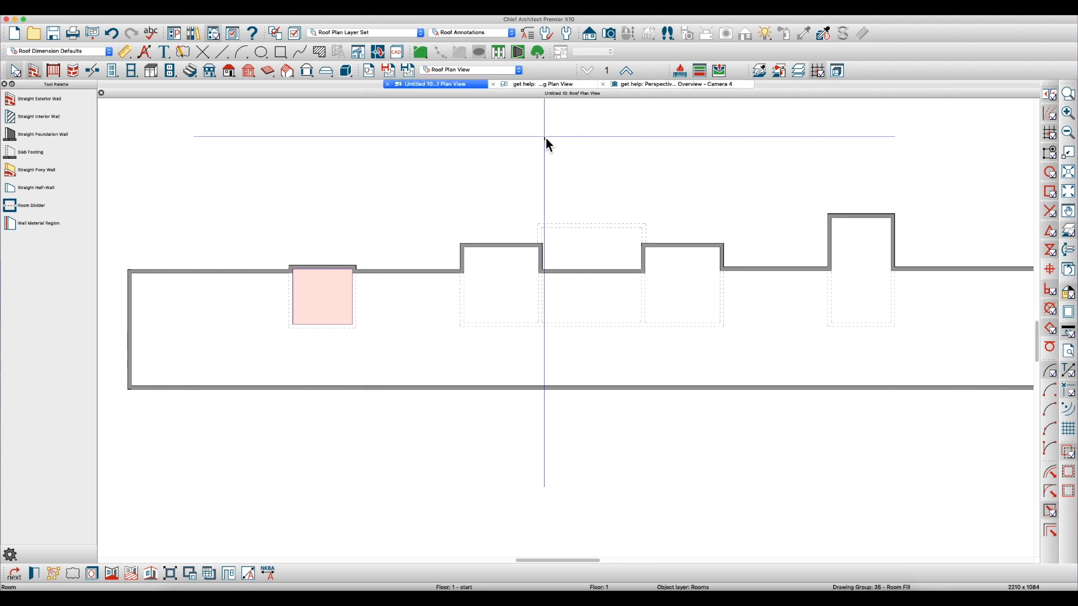
pyautogui.doubleClick(847, 286)
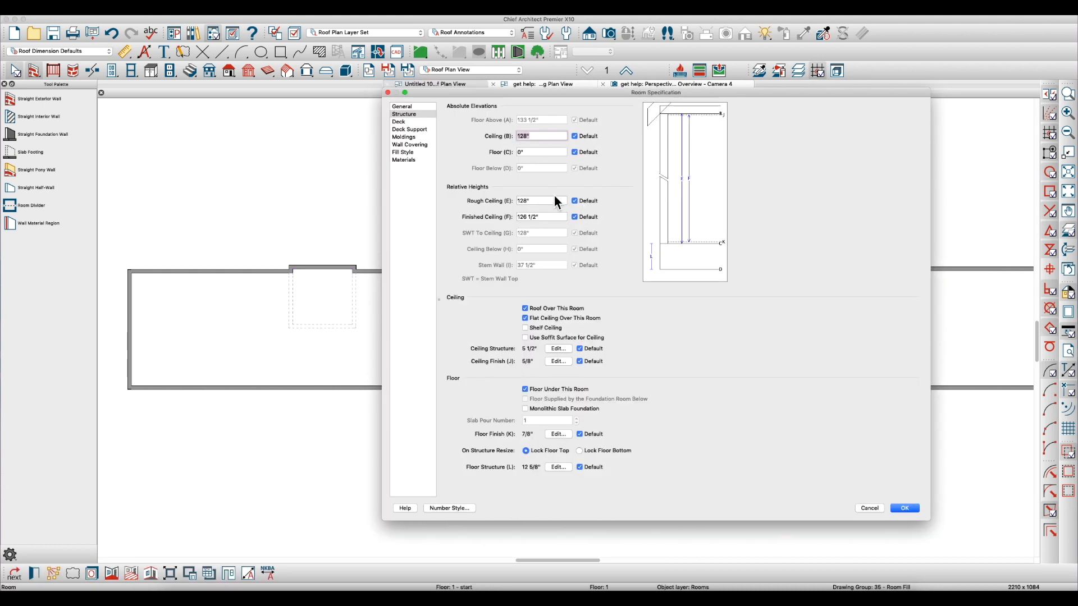
pyautogui.click(544, 139)
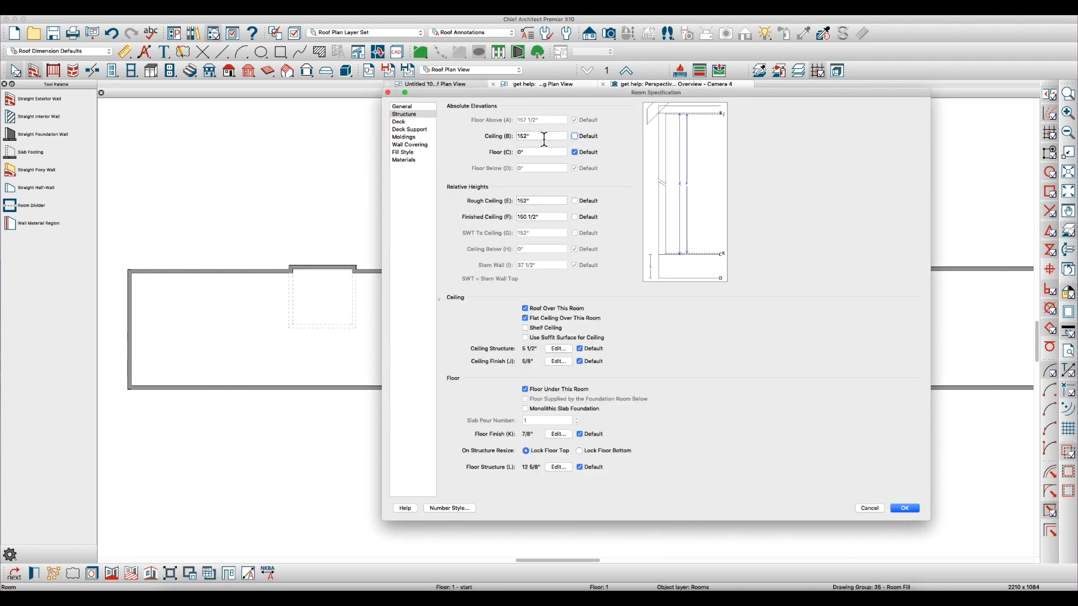
pyautogui.press('Return')
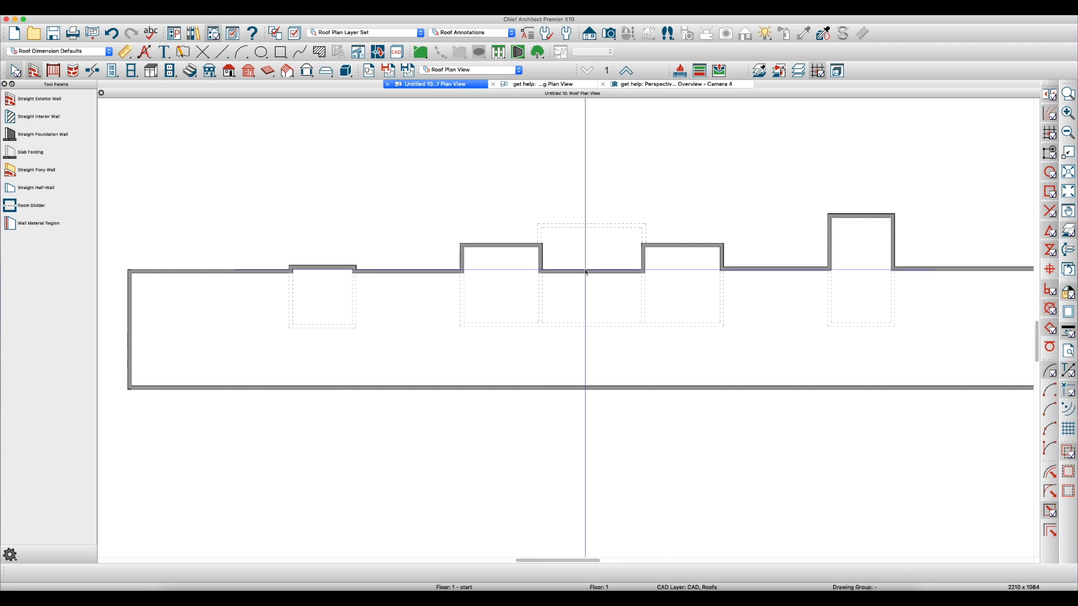
# Examine the roof planes over the middle bump-outs and entry in the get help plan's perspective overview
pyautogui.scroll(1, 665, 220)
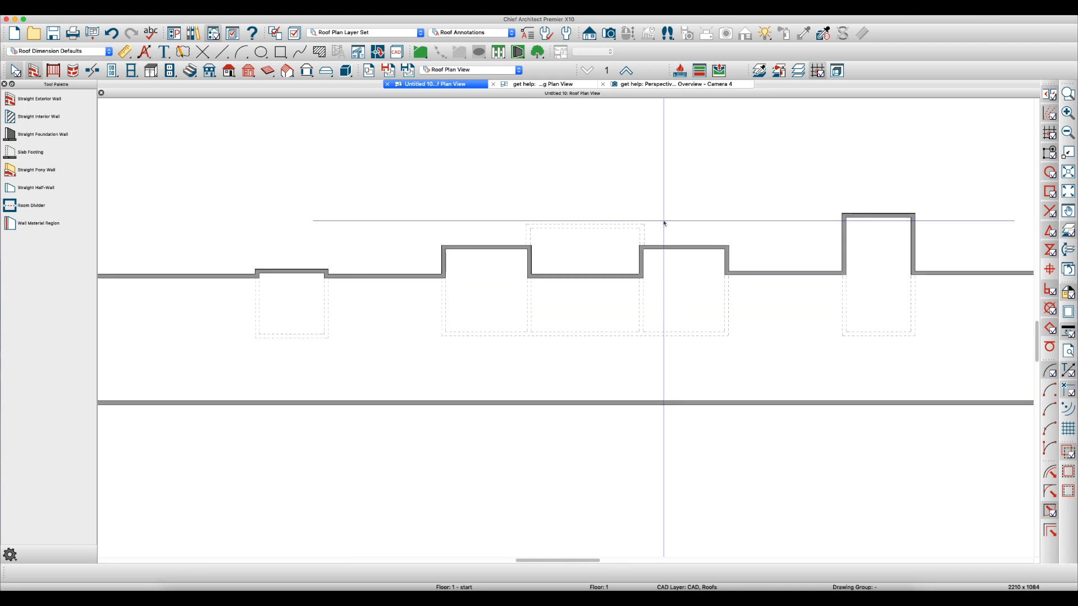
pyautogui.click(632, 84)
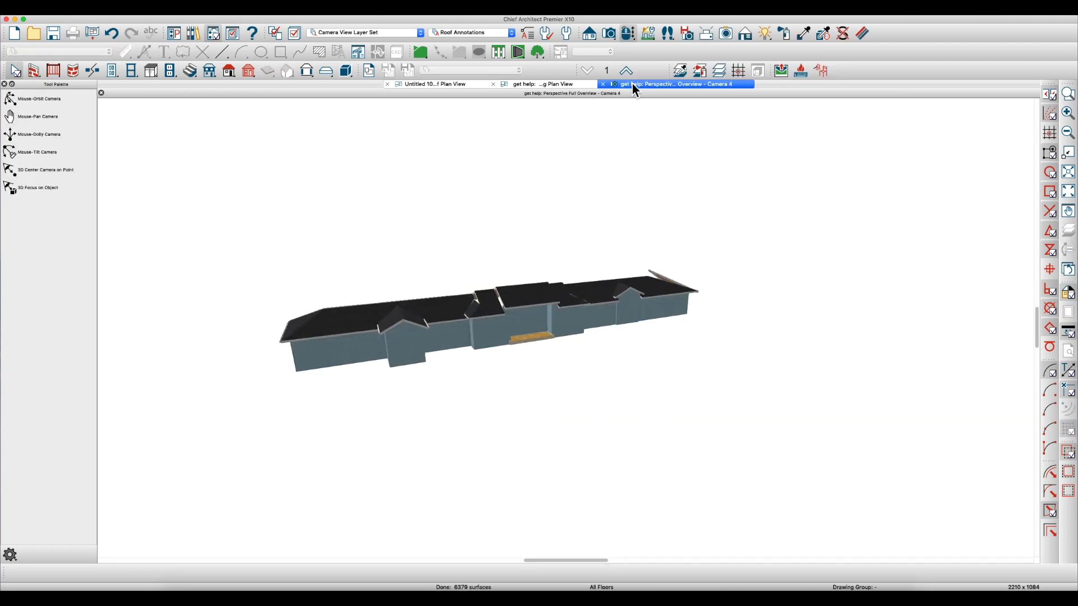
pyautogui.moveTo(498, 309); pyautogui.dragTo(533, 303)
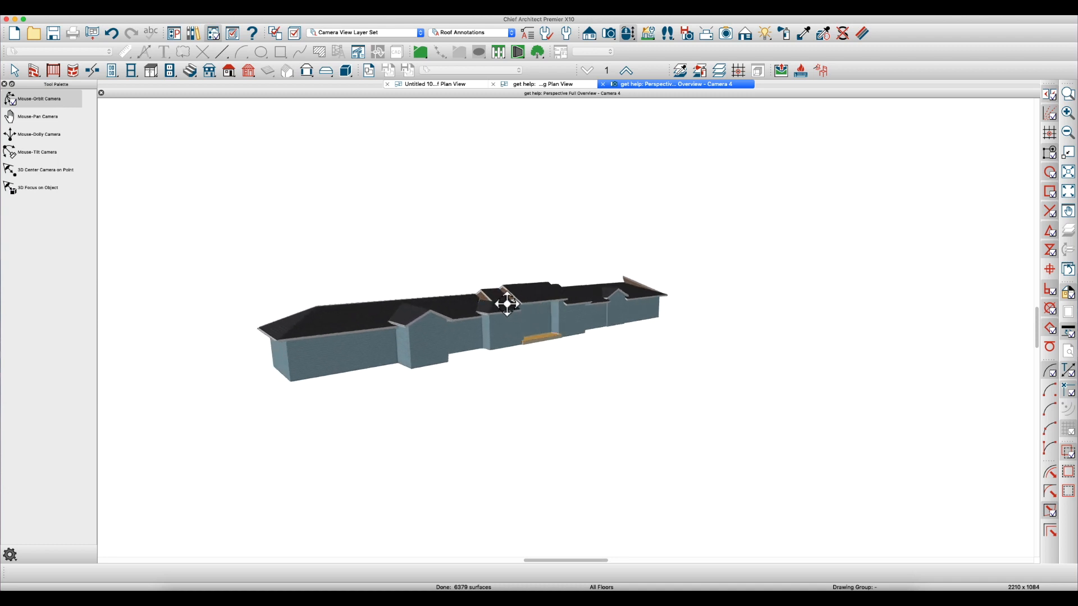
pyautogui.scroll(3, 508, 300)
pyautogui.press('space')
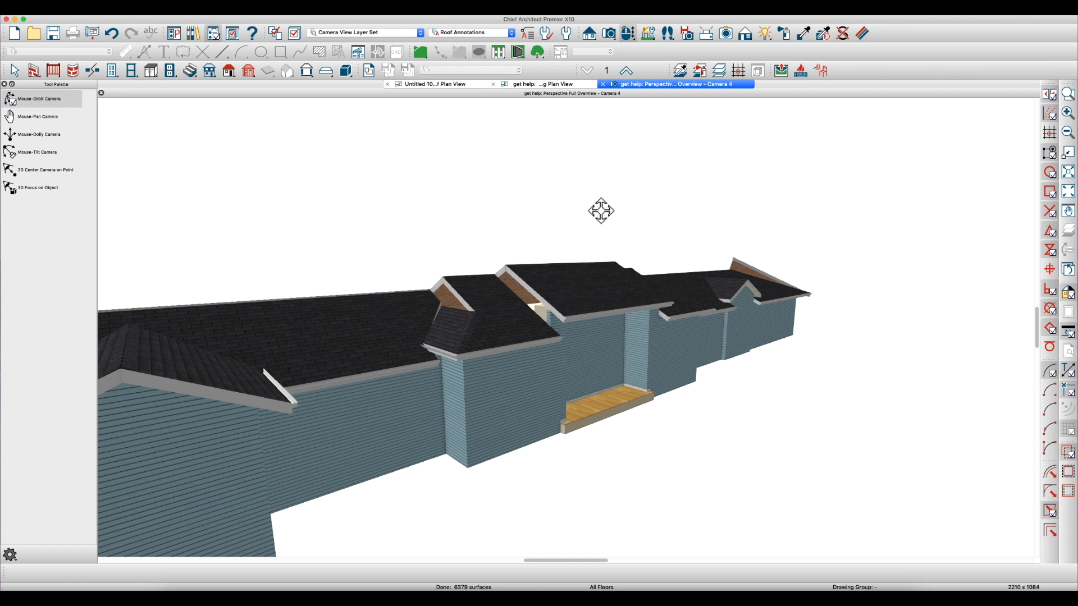
pyautogui.click(447, 84)
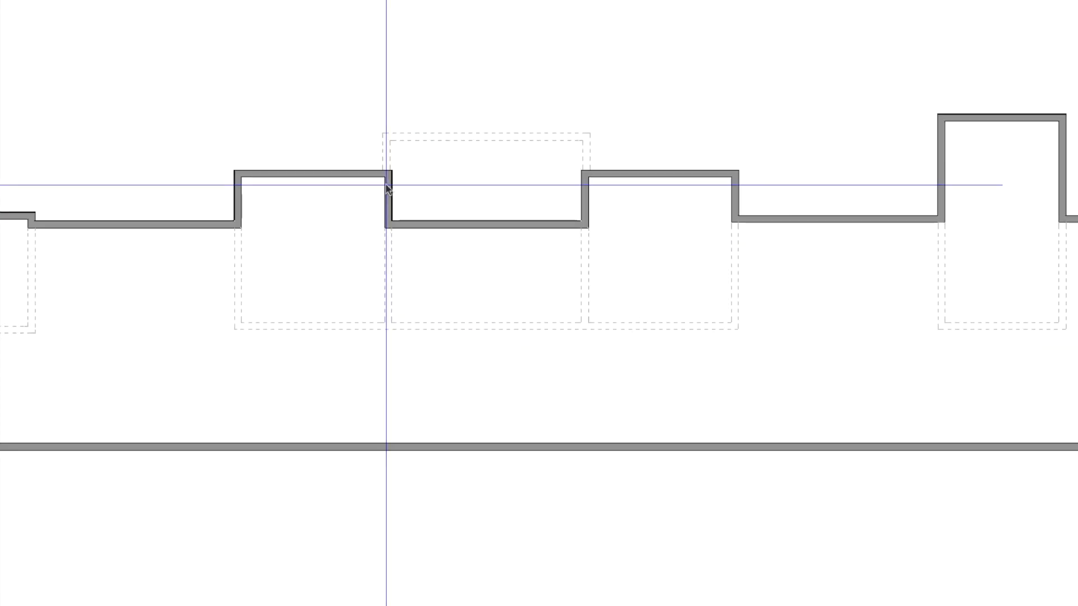
# Set the four side walls of the central entry, both invisible and exterior, to High Shed/Gable Wall
pyautogui.click(383, 138)
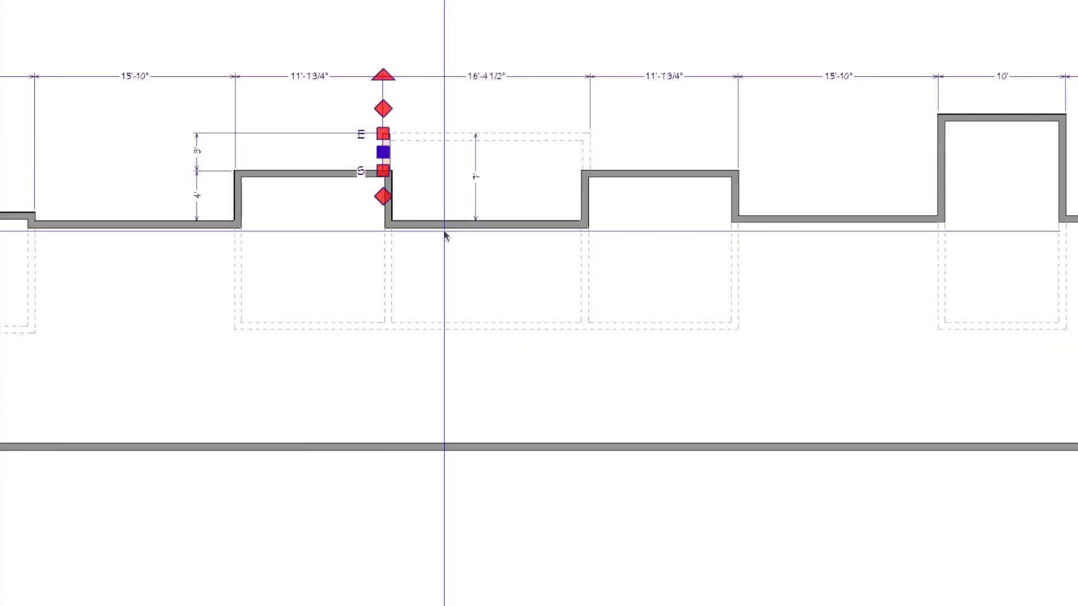
pyautogui.click(584, 156)
pyautogui.keyDown('shift'); pyautogui.click(389, 197); pyautogui.keyUp('shift')
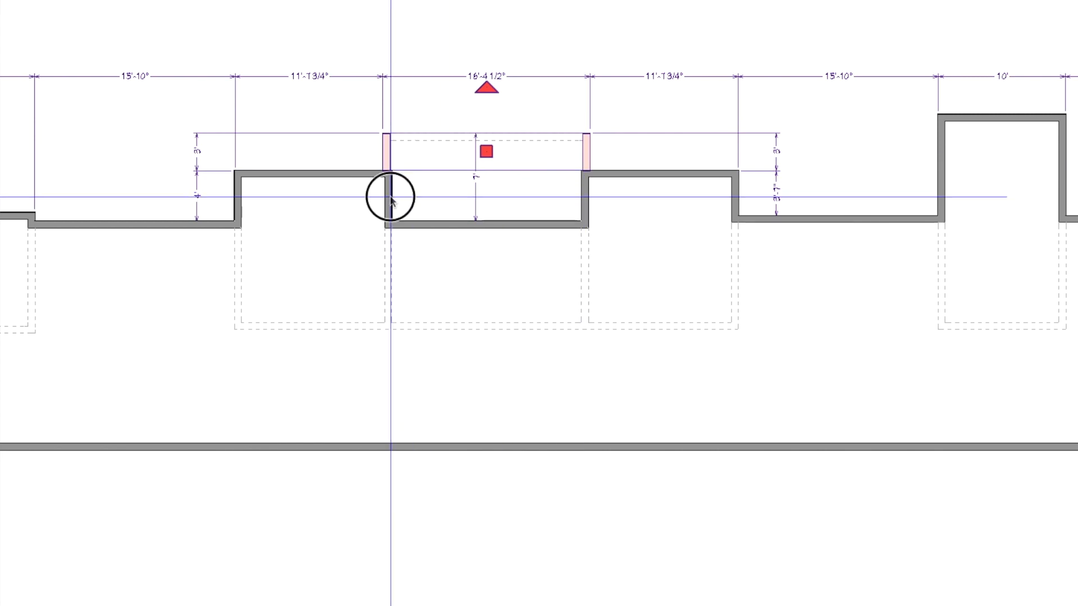
pyautogui.keyDown('shift'); pyautogui.click(586, 203); pyautogui.keyUp('shift')
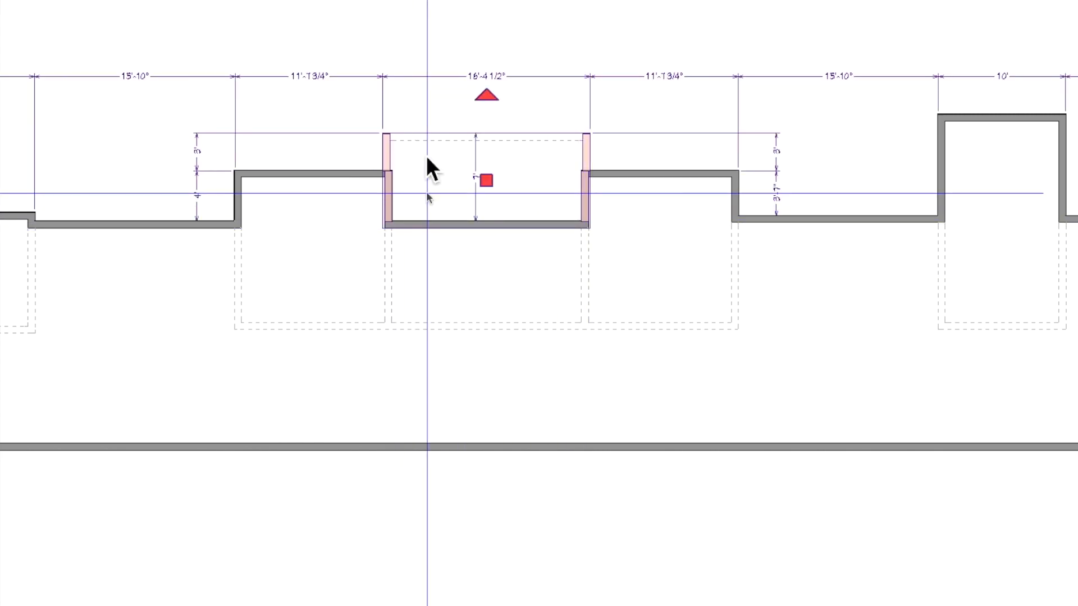
pyautogui.press('super+e')
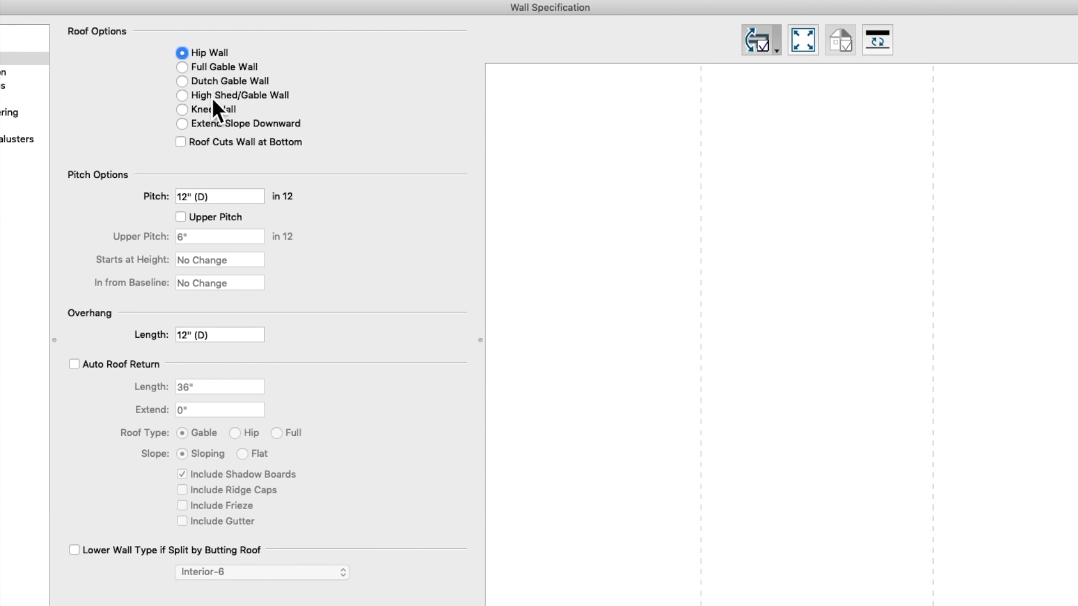
pyautogui.click(211, 97)
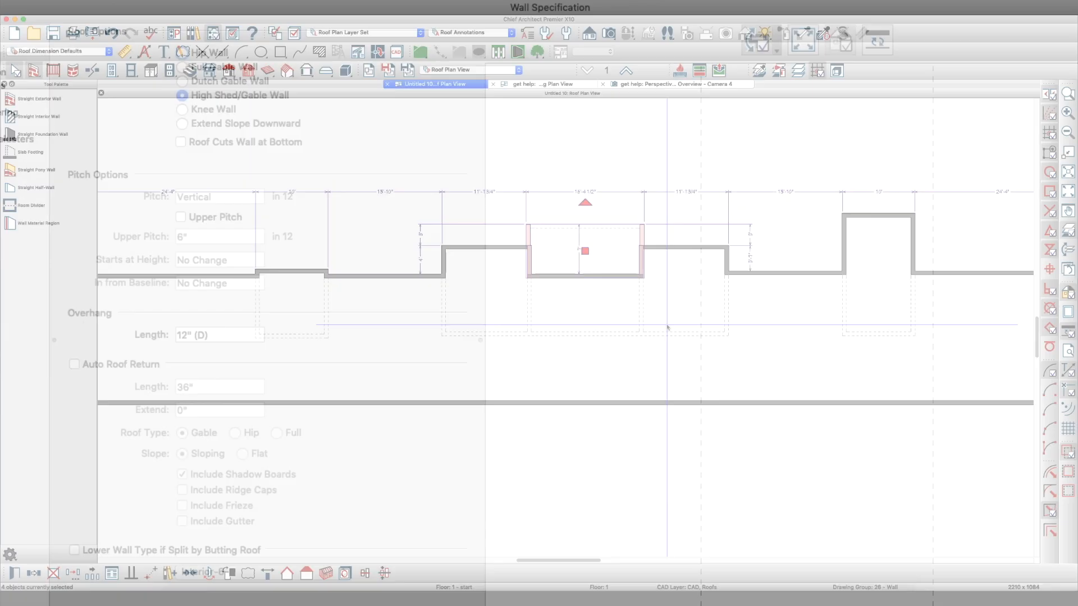
pyautogui.press('Escape')
# Set the default roof pitch to 6 in 12, keeping the trusses option enabled
pyautogui.scroll(-1, 539, 272)
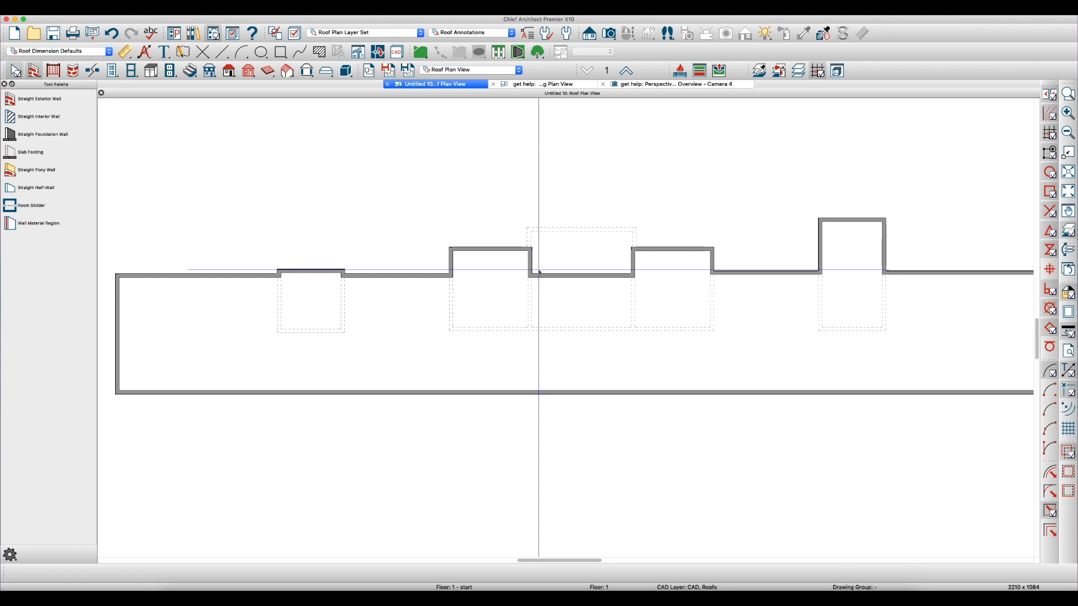
pyautogui.press('d')
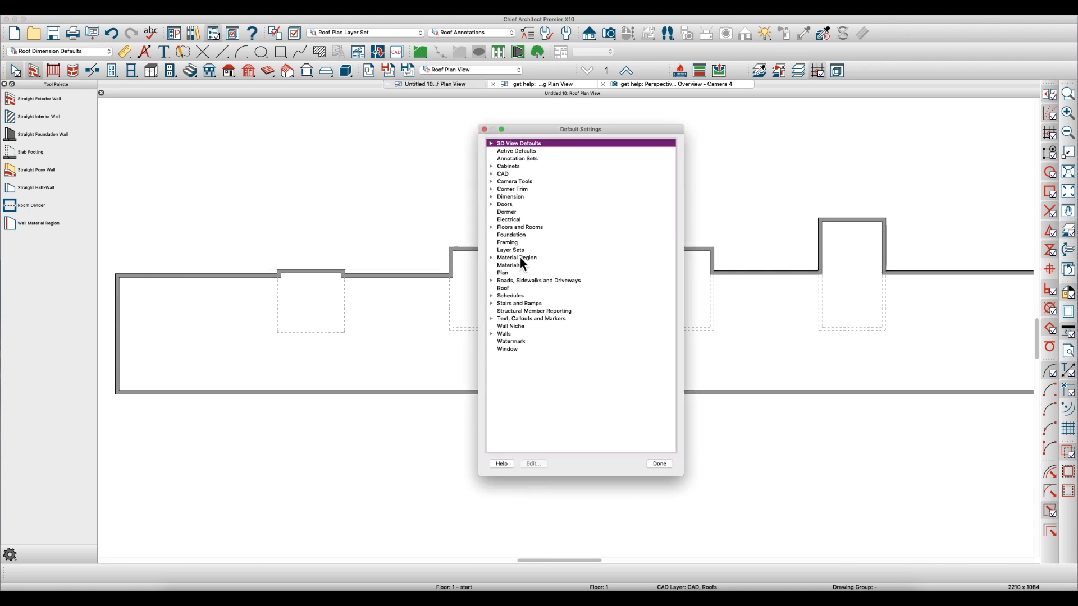
pyautogui.doubleClick(503, 289)
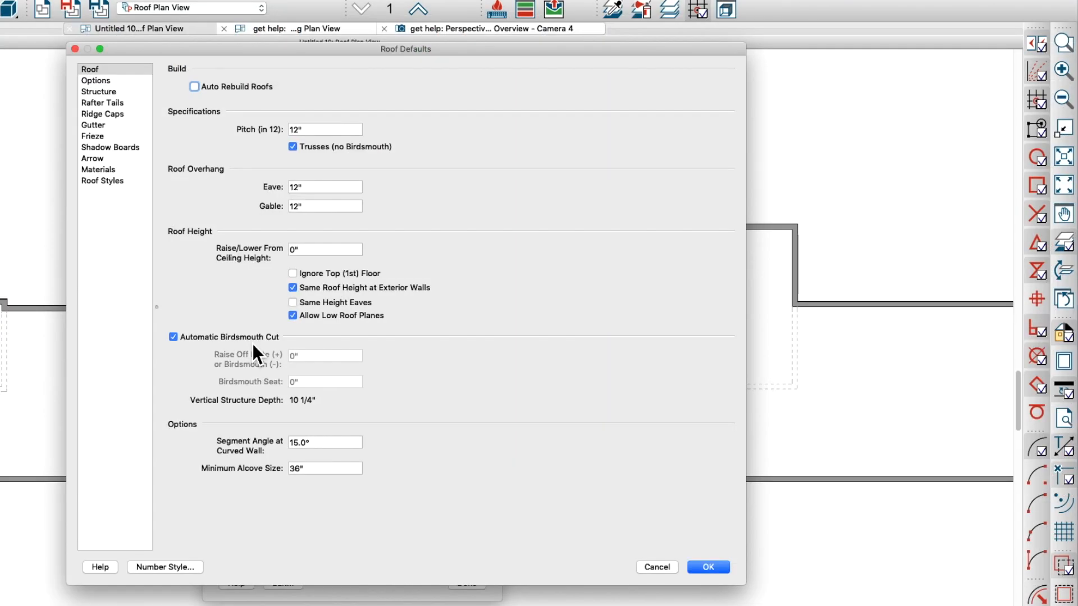
pyautogui.press('Tab')
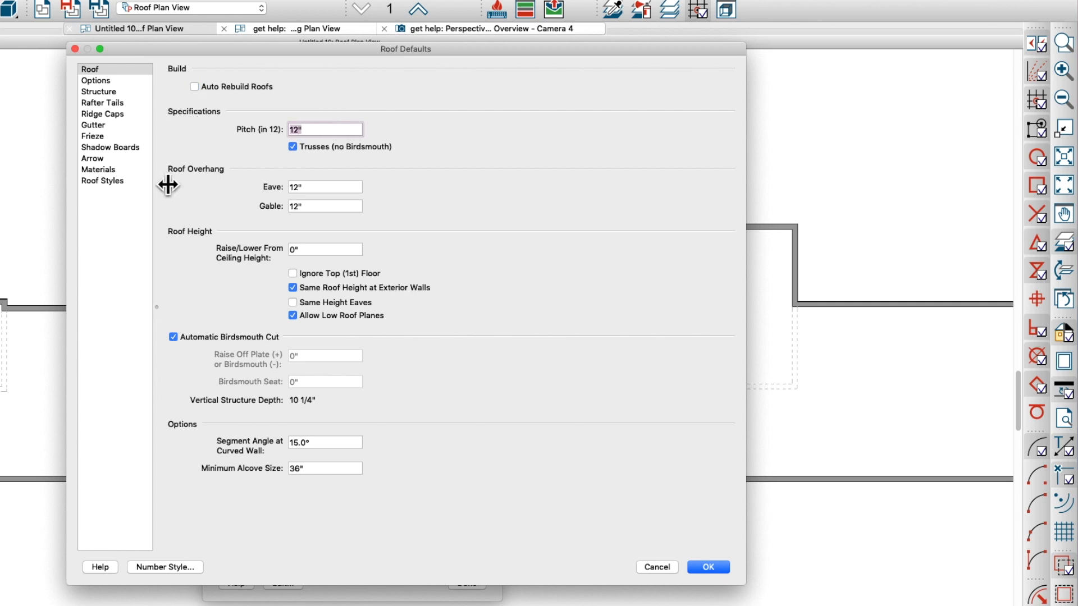
pyautogui.write('6')
pyautogui.press('Tab')
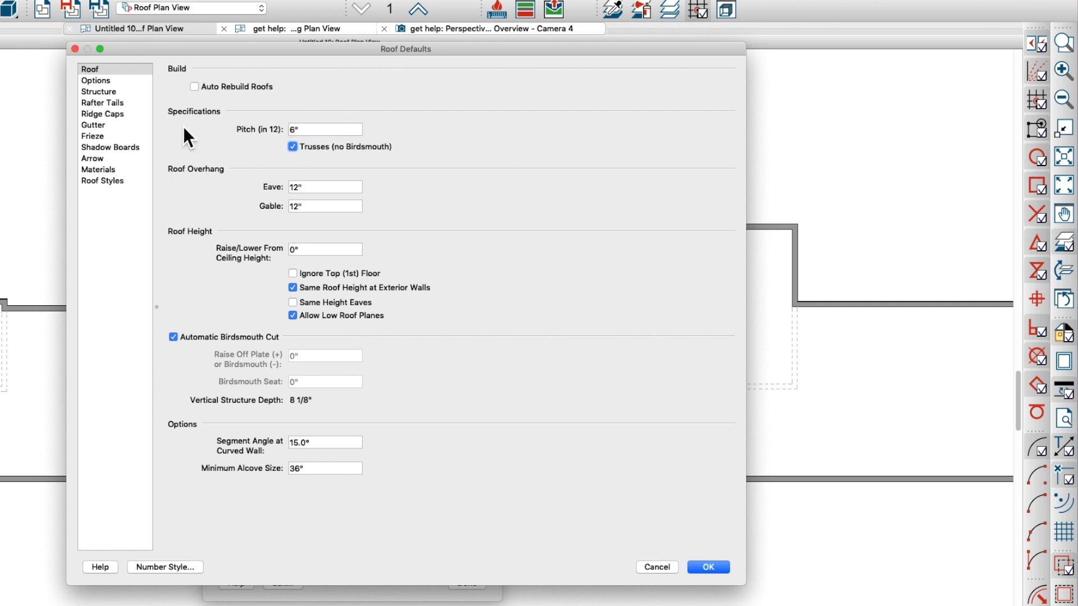
pyautogui.click(294, 148)
pyautogui.click(297, 149)
# Set the default eave and gable roof overhangs to 16 inches each
pyautogui.doubleClick(313, 187)
pyautogui.write('16')
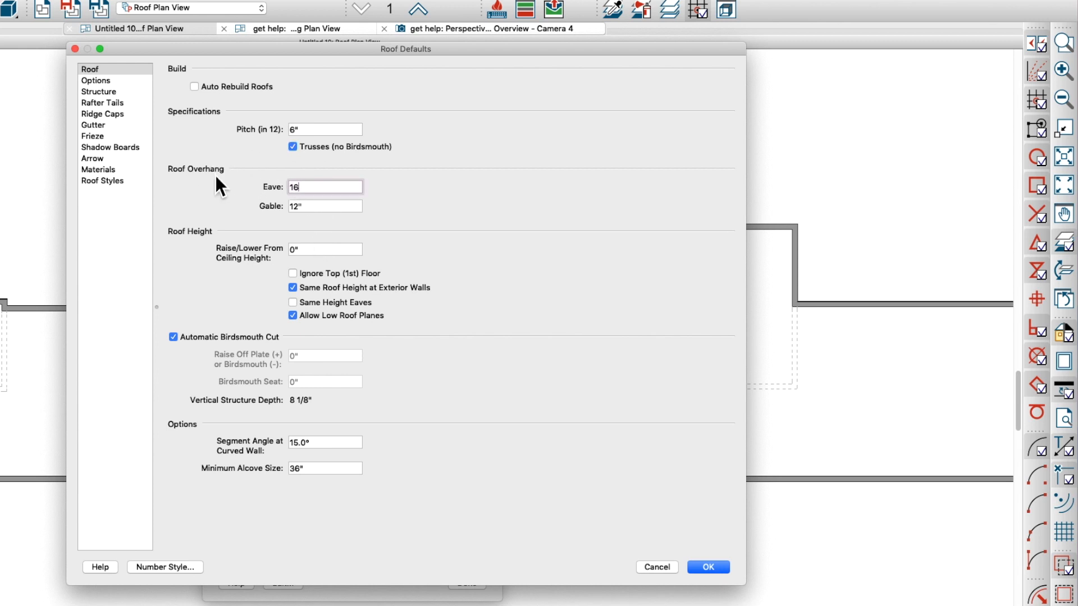
pyautogui.press('Tab')
pyautogui.write('11')
pyautogui.press('BackSpace')
pyautogui.write('6')
pyautogui.press('Tab')
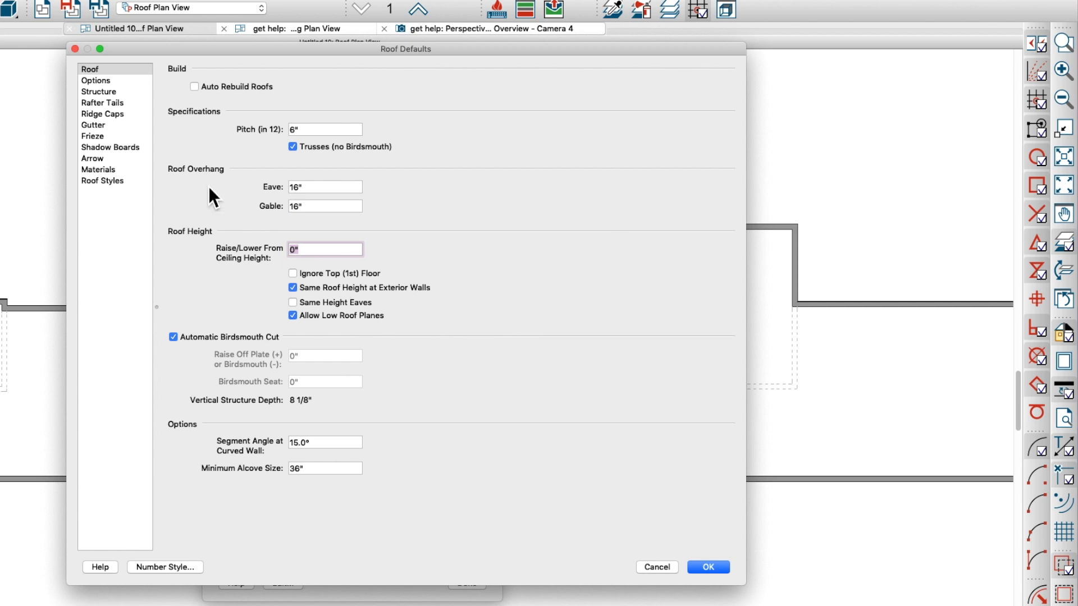
# Add the CA-001 base molding from the Chief Architect core catalogs as the default roof frieze profile
pyautogui.click(94, 136)
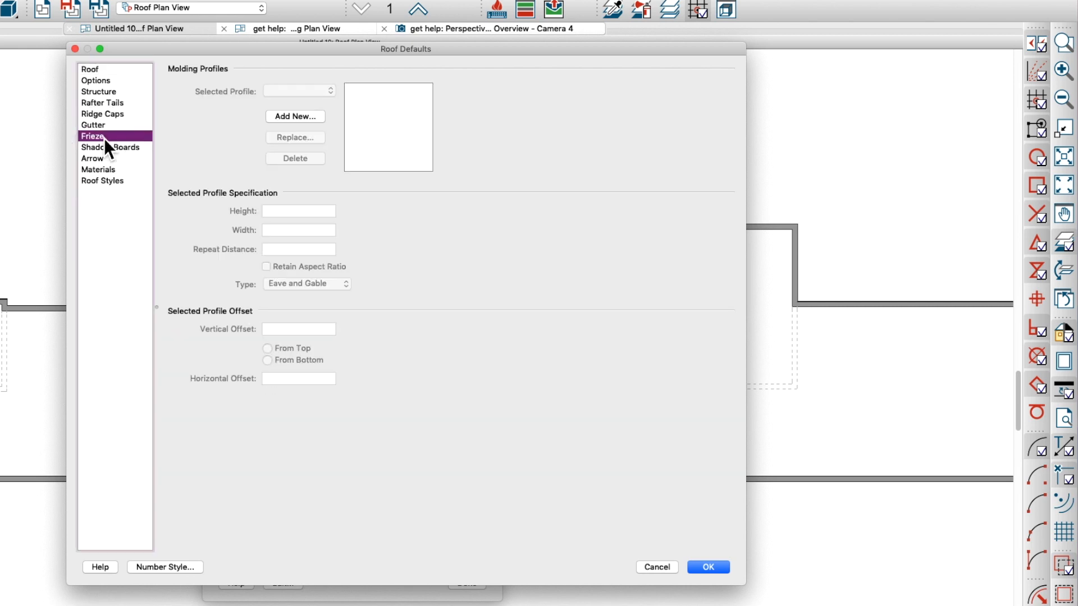
pyautogui.click(298, 122)
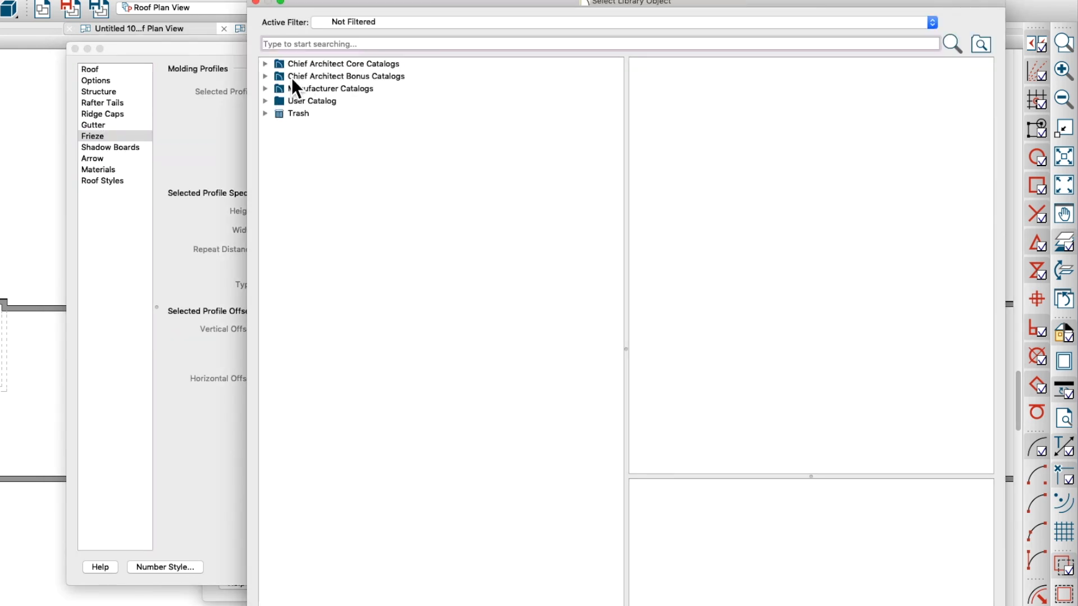
pyautogui.click(264, 64)
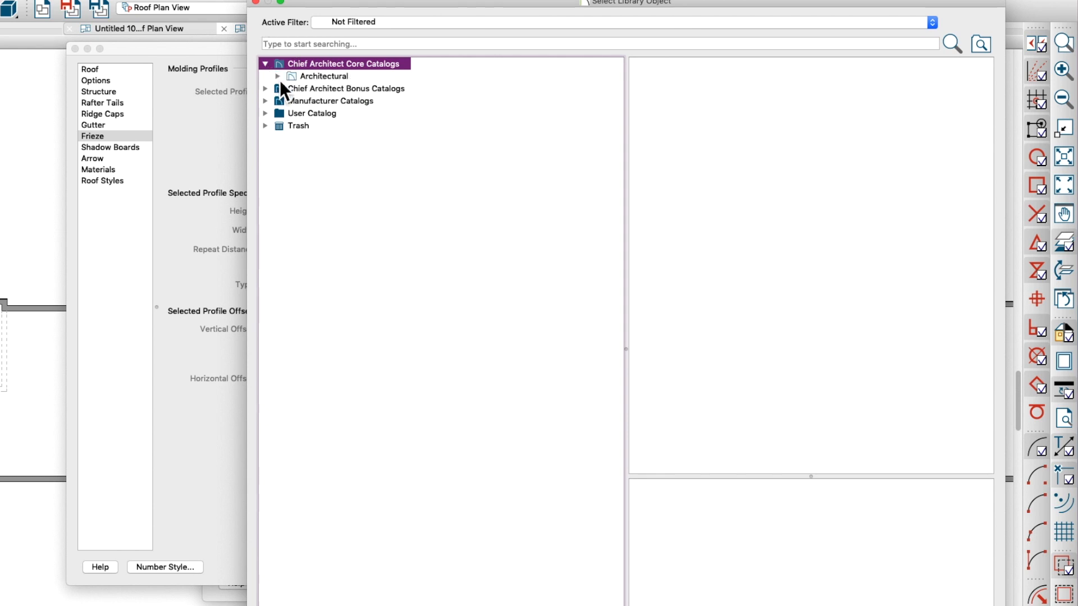
pyautogui.click(278, 77)
pyautogui.click(298, 93)
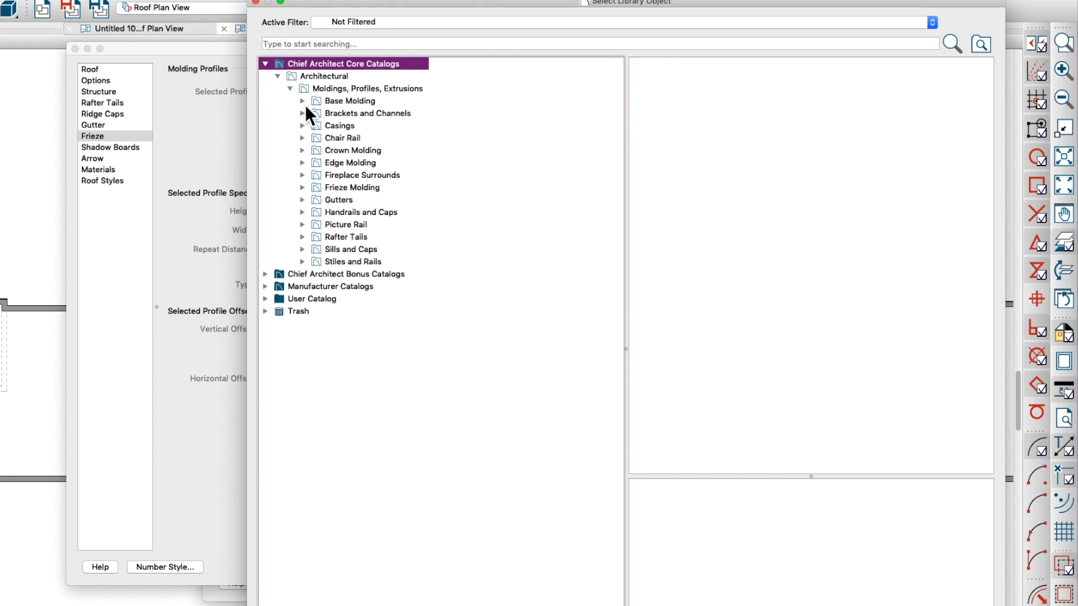
pyautogui.click(303, 101)
pyautogui.click(365, 113)
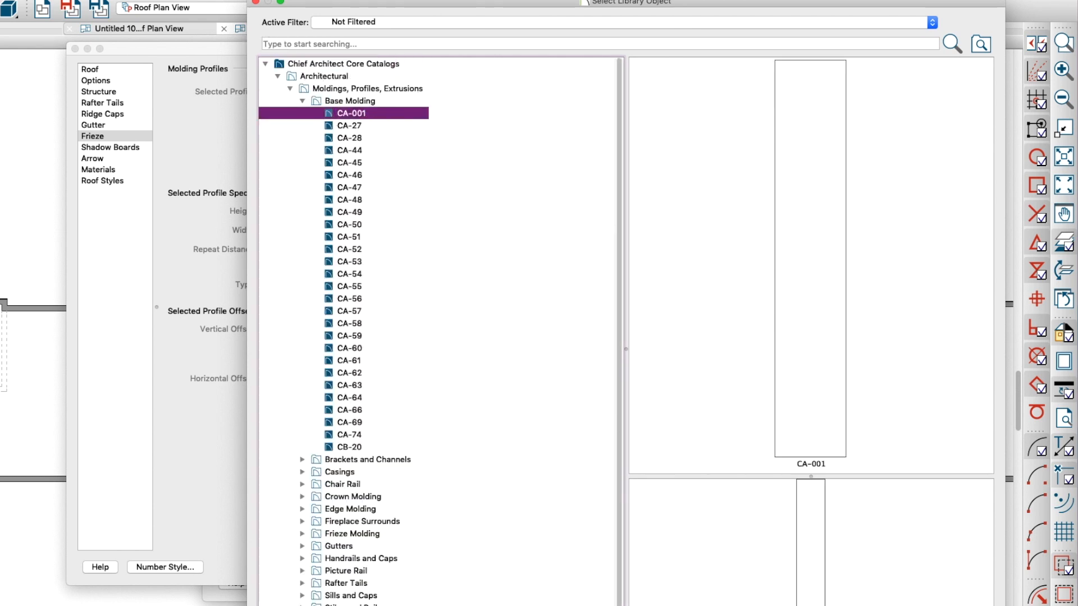
pyautogui.click(966, 605)
# Size the frieze profile to 7 1/4 inches high and 1 inch wide, and accept the roof defaults
pyautogui.moveTo(303, 213); pyautogui.dragTo(168, 208)
pyautogui.write('7 1/4')
pyautogui.press('Tab')
pyautogui.write('1')
pyautogui.press('Tab')
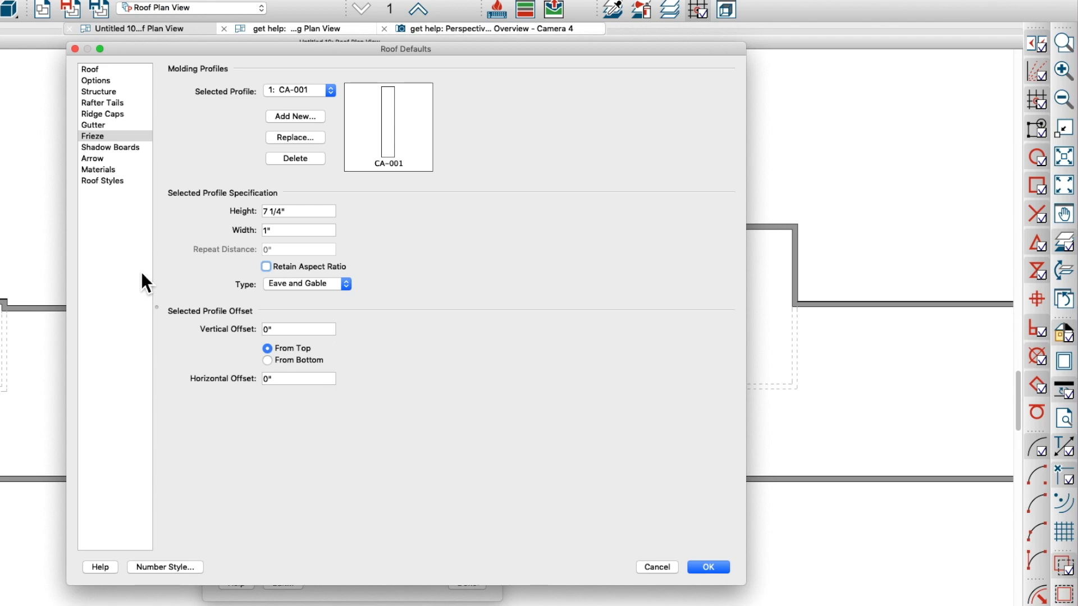
pyautogui.press('Return')
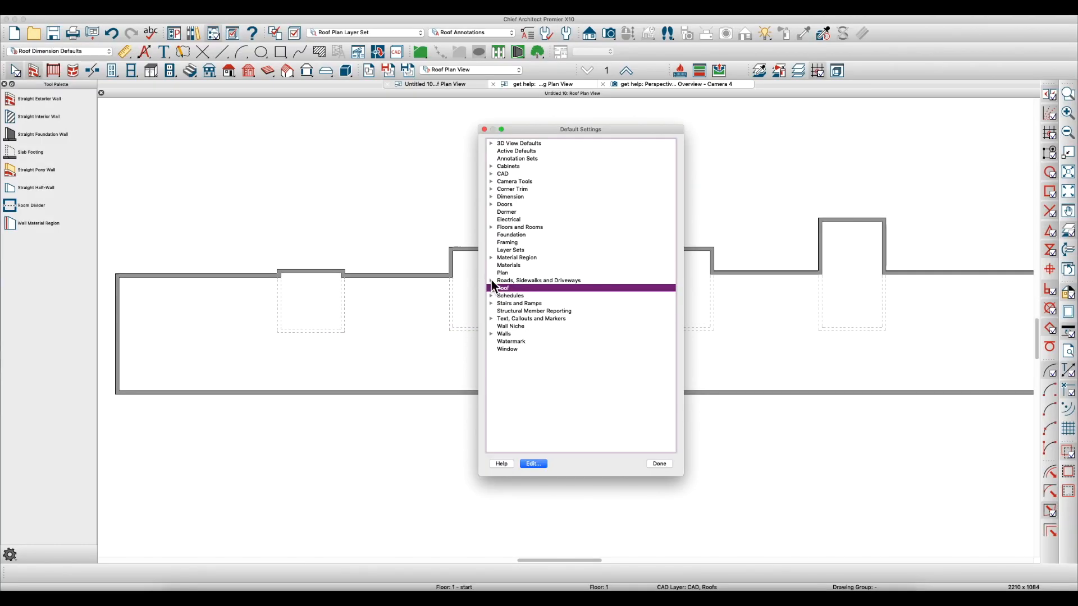
# Reopen the roof defaults and check the boxed eave and gutter options
pyautogui.doubleClick(508, 290)
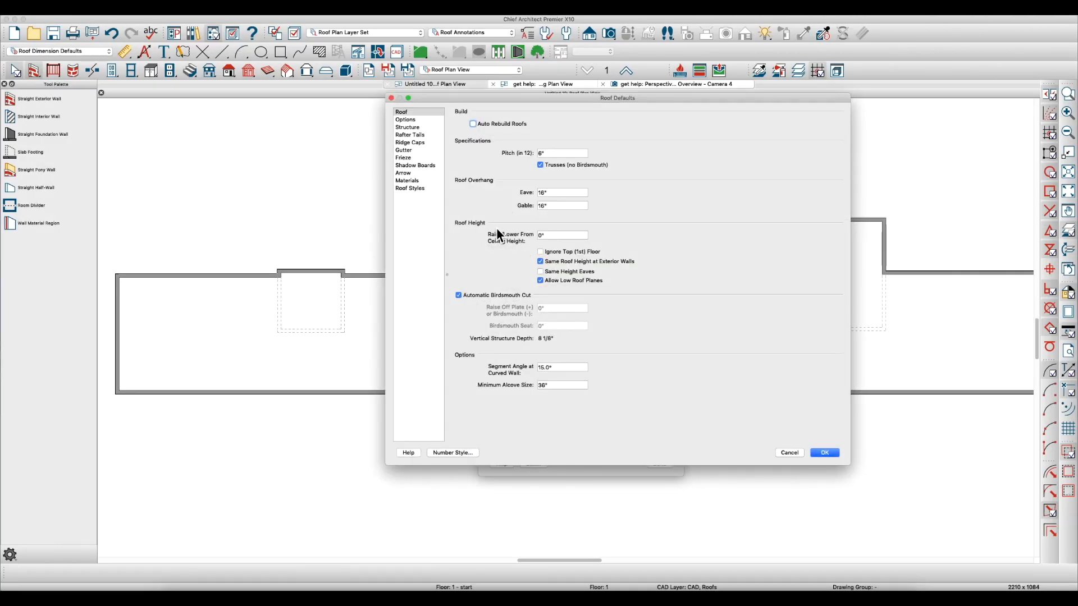
pyautogui.click(147, 93)
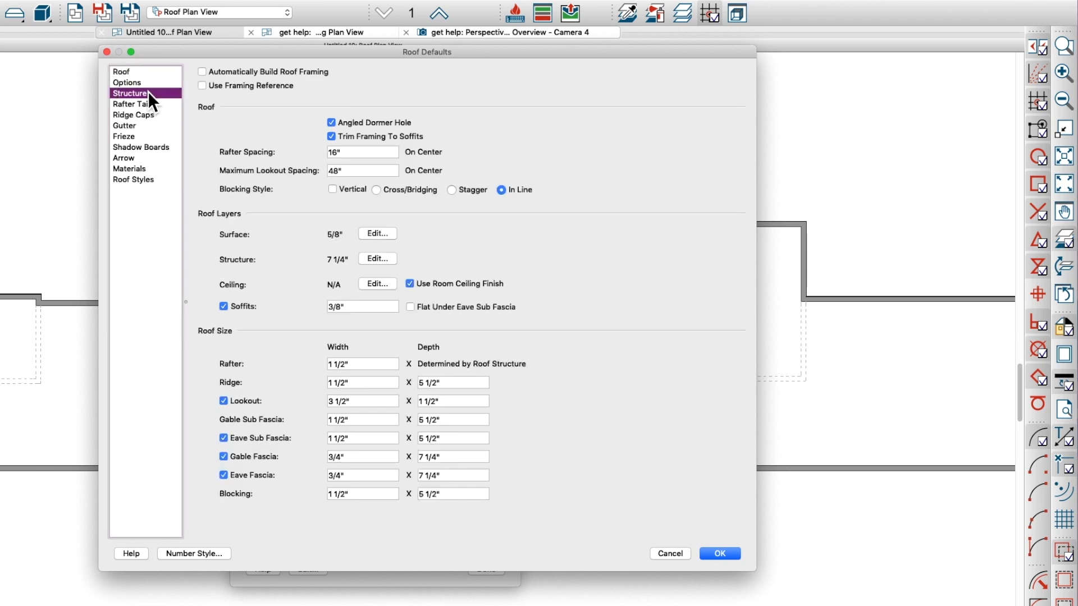
pyautogui.click(130, 83)
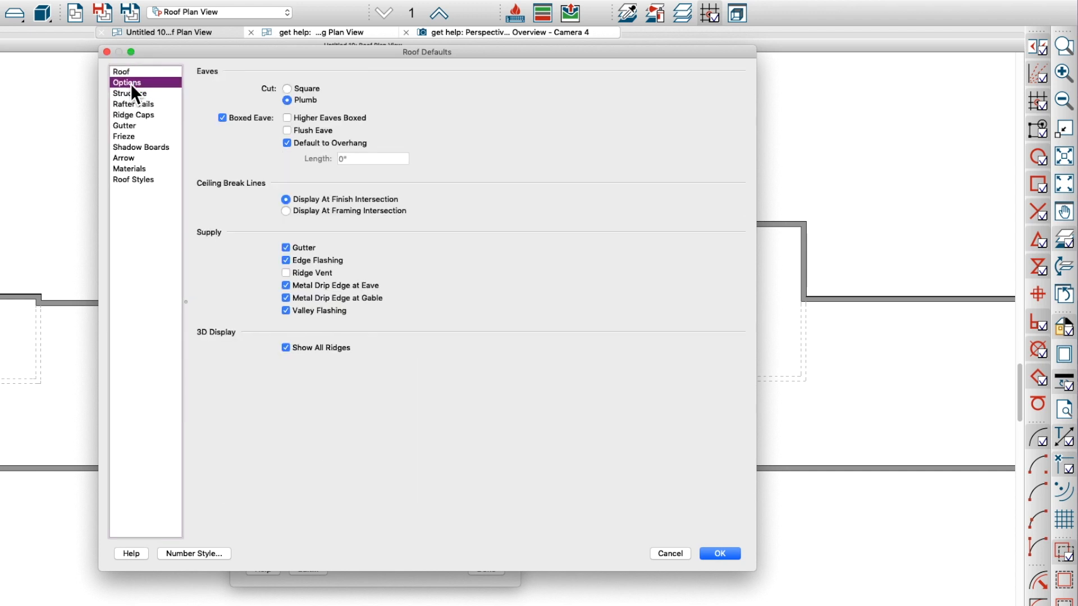
pyautogui.click(239, 116)
pyautogui.click(241, 118)
pyautogui.click(286, 248)
# Set the default roof structure layer thickness to 3 1/2 inches
pyautogui.click(130, 93)
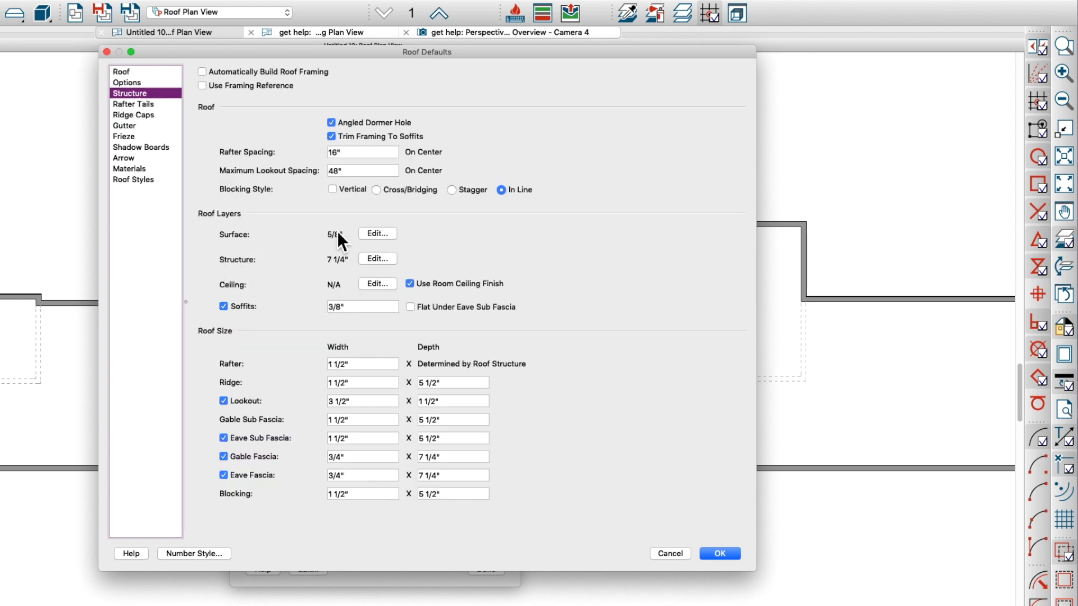
pyautogui.click(379, 261)
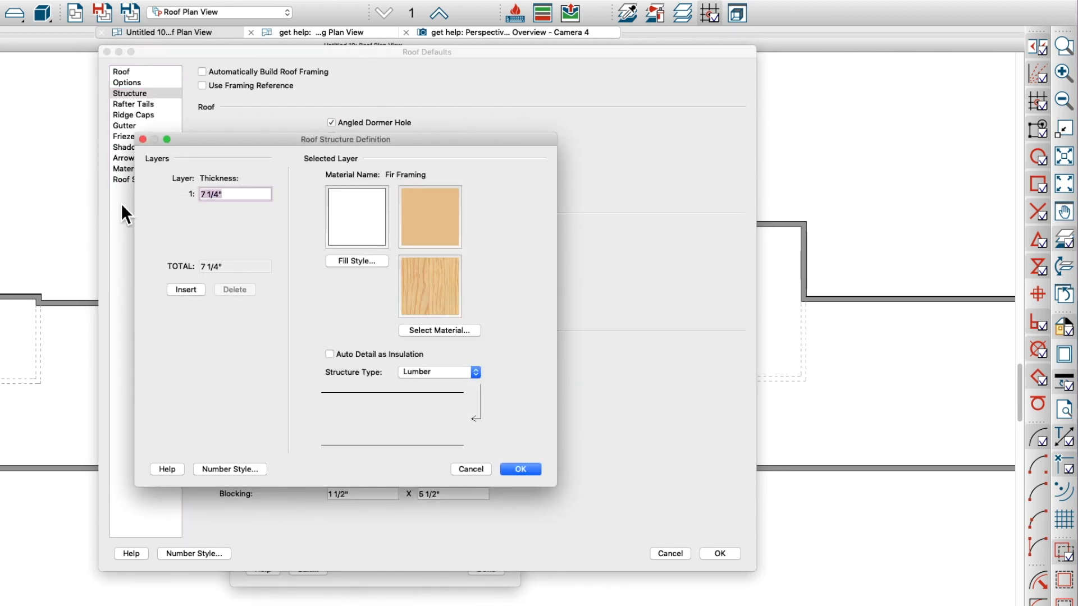
pyautogui.write('3 1/2')
pyautogui.press('Tab')
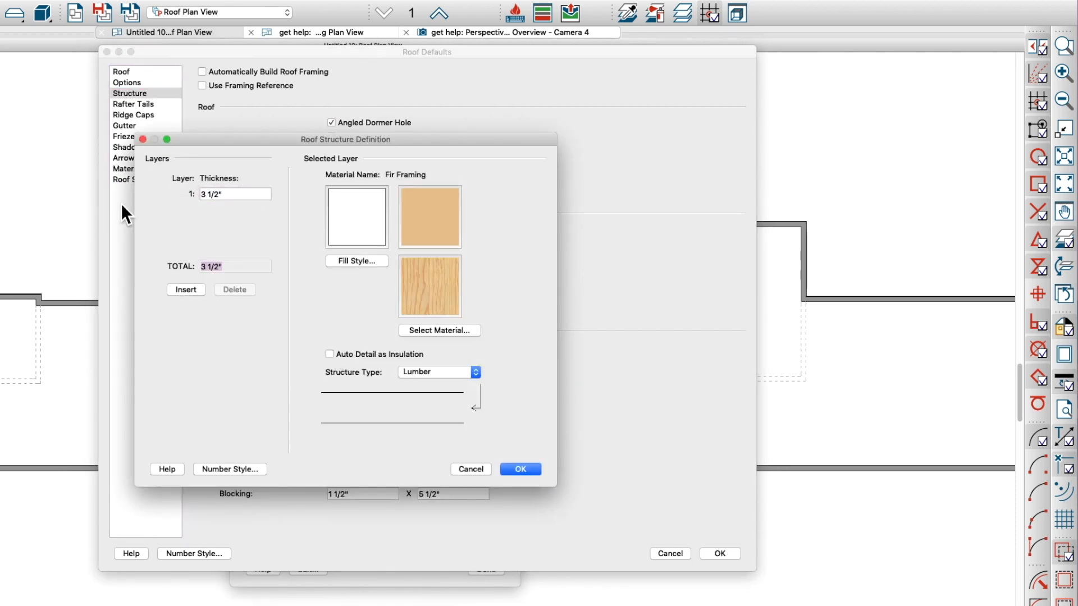
pyautogui.click(536, 470)
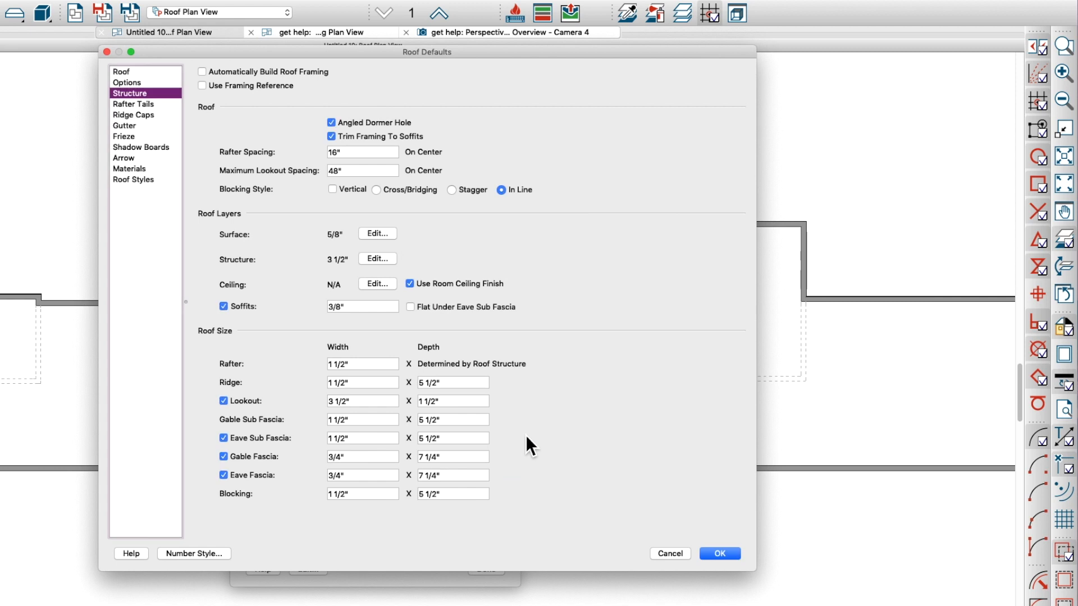
# Set the default ridge depth to 3 1/2 inches in the roof framing sizes
pyautogui.click(453, 383)
pyautogui.write('3 1/2')
pyautogui.press('Tab')
pyautogui.press('Tab')
pyautogui.press('Tab')
pyautogui.press('Tab')
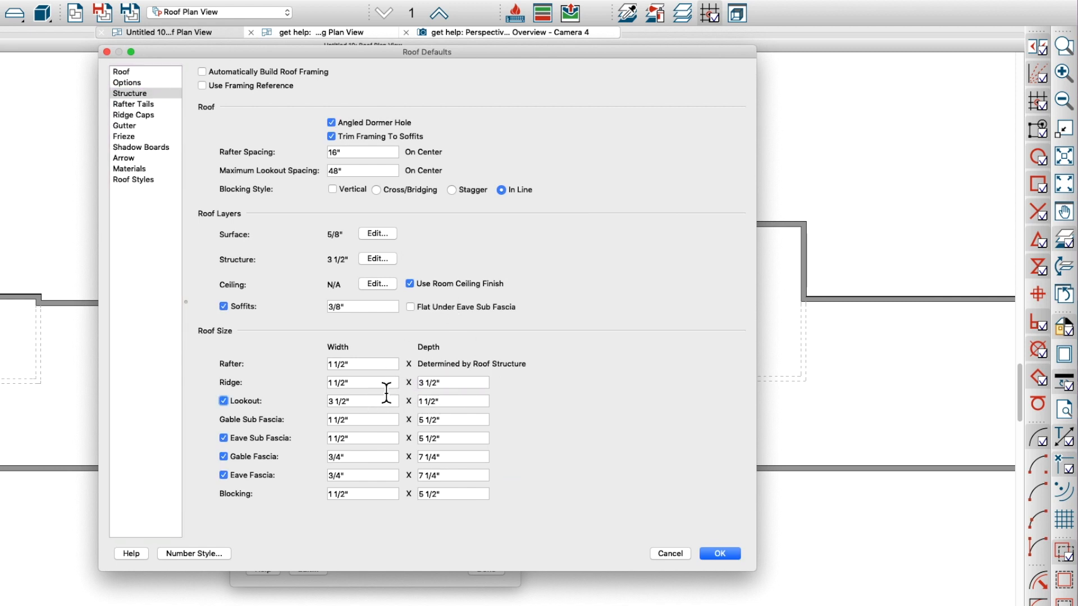
pyautogui.press('Tab')
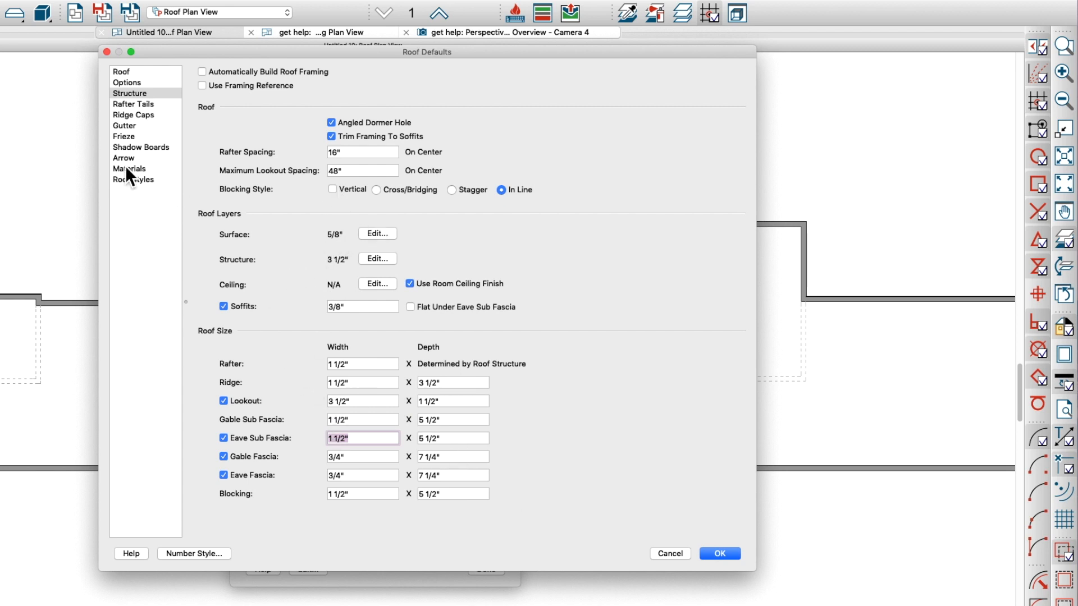
# Check the default gutter profile, accept the roof defaults and close the default settings
pyautogui.click(125, 126)
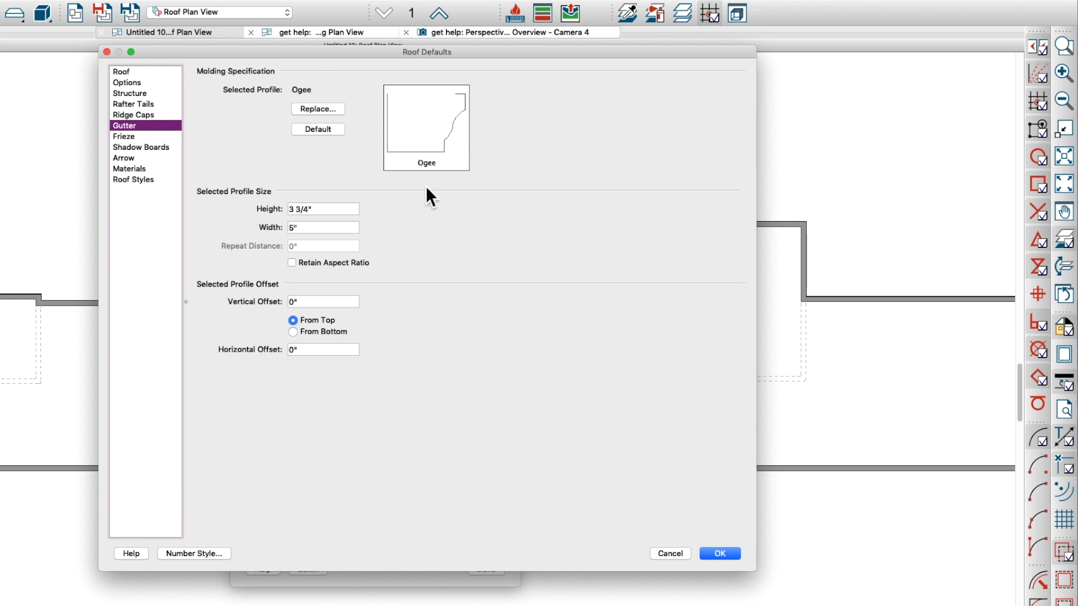
pyautogui.click(720, 553)
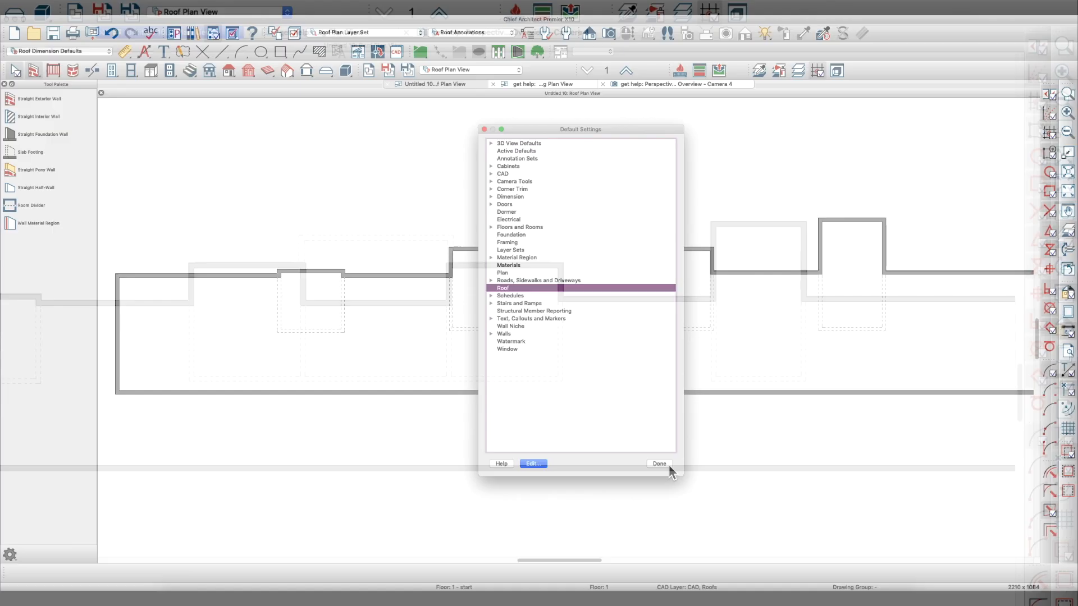
pyautogui.click(486, 569)
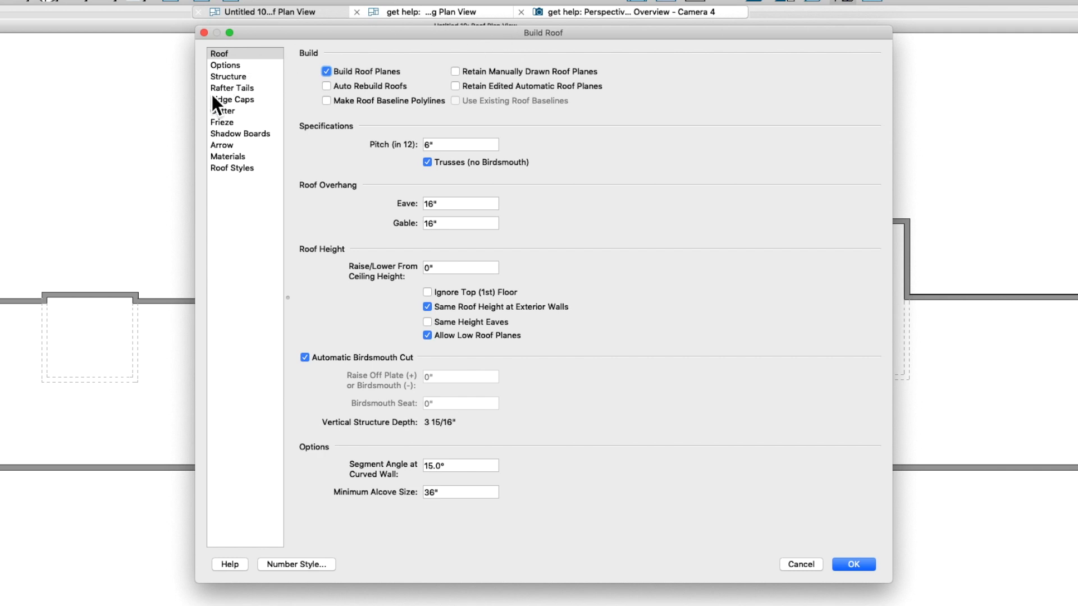
# Build the roof planes with the 6 in 12 pitch and 16-inch overhangs, leaving Auto Rebuild Roofs off
pyautogui.click(462, 145)
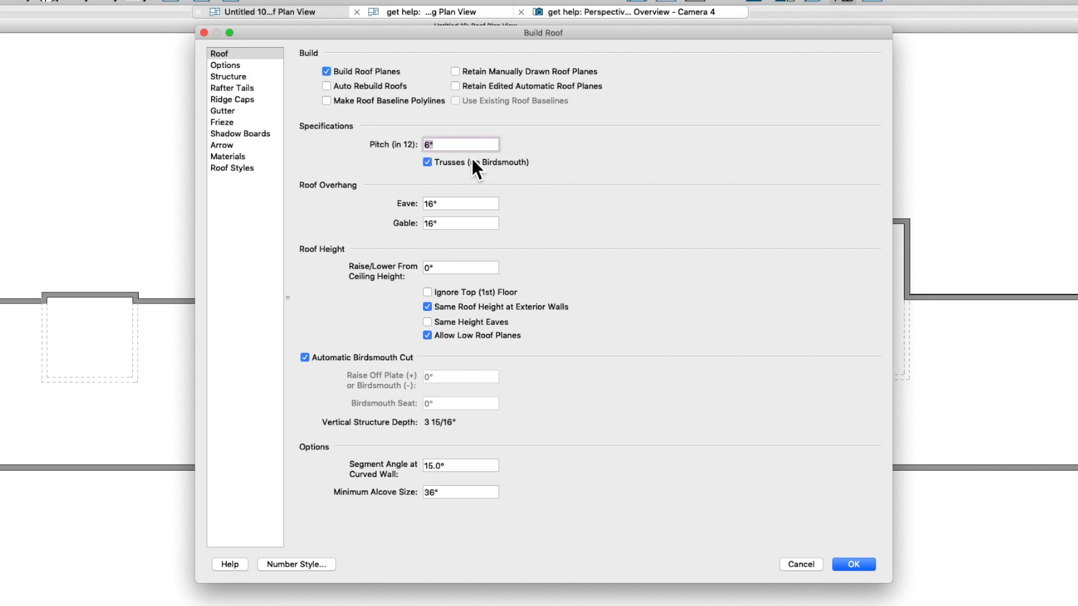
pyautogui.click(458, 204)
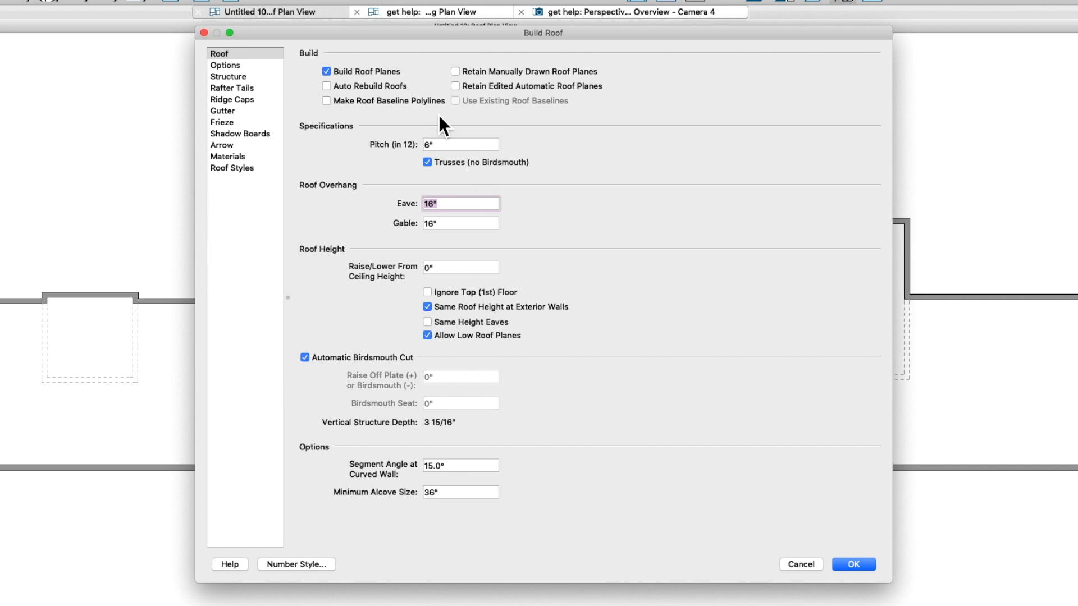
pyautogui.click(328, 89)
pyautogui.click(329, 89)
pyautogui.click(856, 566)
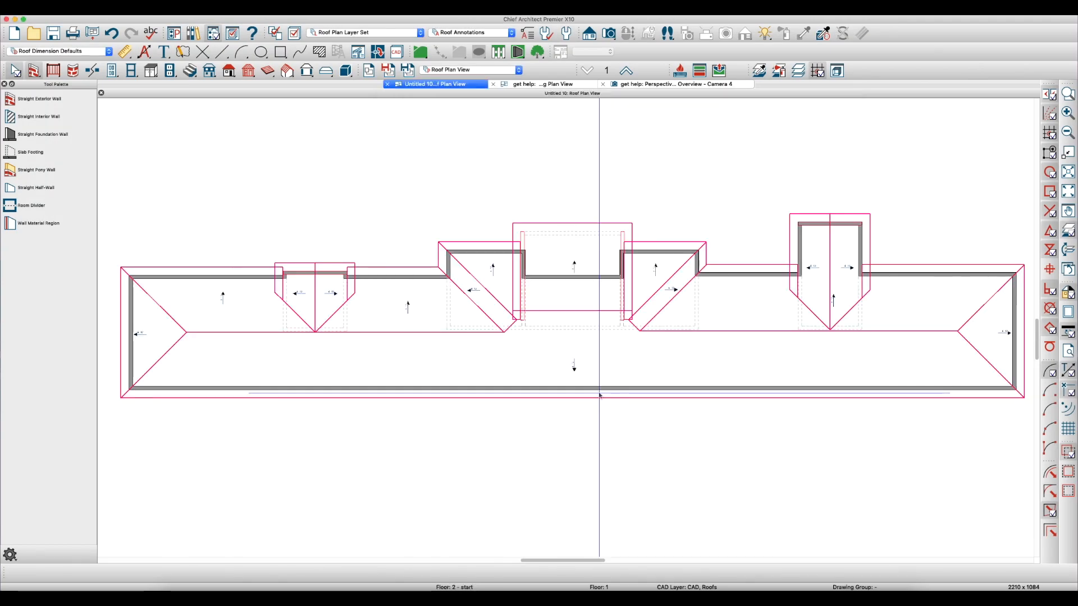
# Inspect the generated roof plan and open a perspective full overview aimed at the side with the gabled bump-outs
pyautogui.scroll(1, 279, 274)
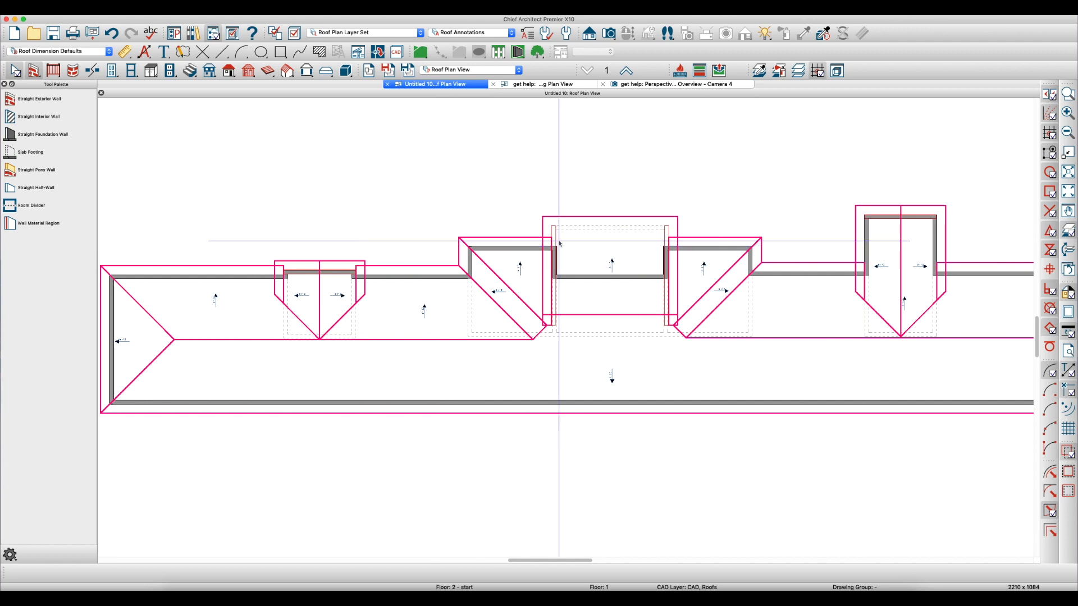
pyautogui.scroll(-2, 709, 243)
pyautogui.scroll(1, 603, 266)
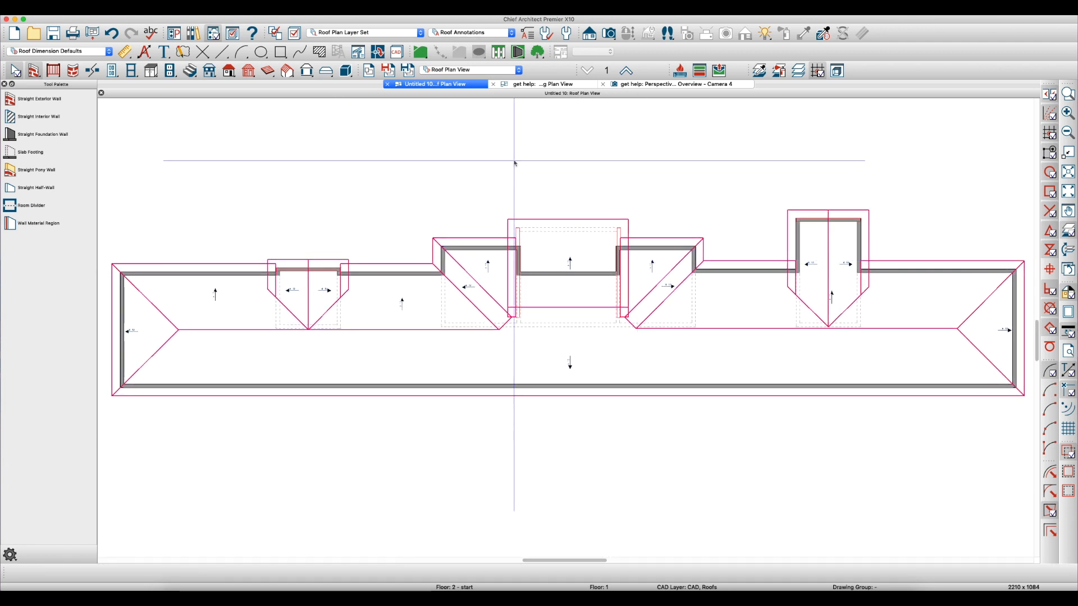
pyautogui.hotkey('shift', 'o')
pyautogui.moveTo(636, 341); pyautogui.dragTo(466, 356)
pyautogui.scroll(4, 534, 298)
pyautogui.press('space')
pyautogui.click(443, 336)
pyautogui.press('space')
pyautogui.press('space')
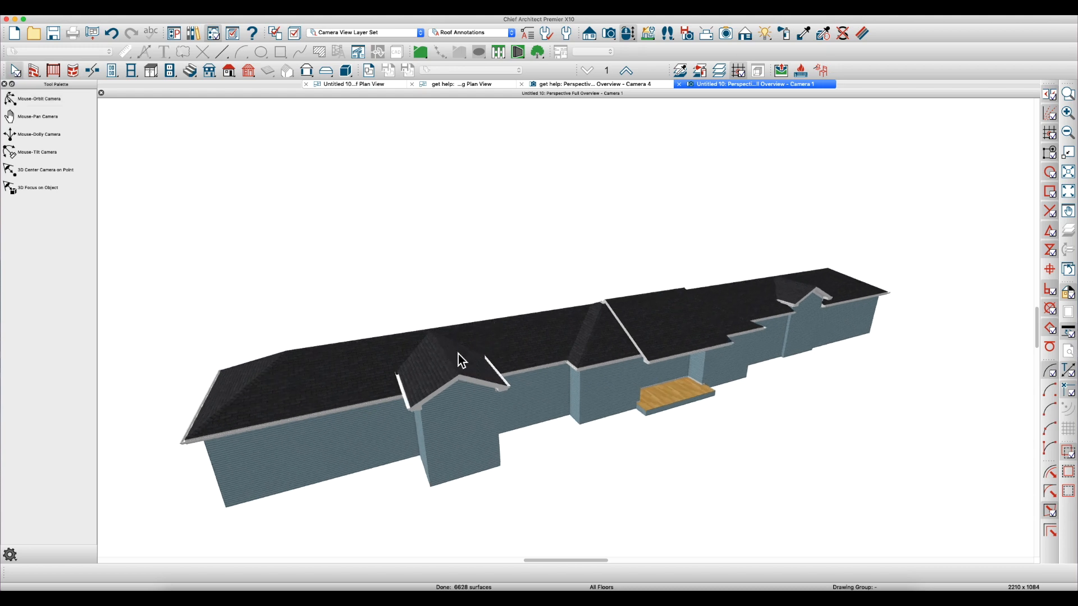
# Open the specification of both roof planes over the nearest gabled bump-out and lock their pitch
pyautogui.click(469, 363)
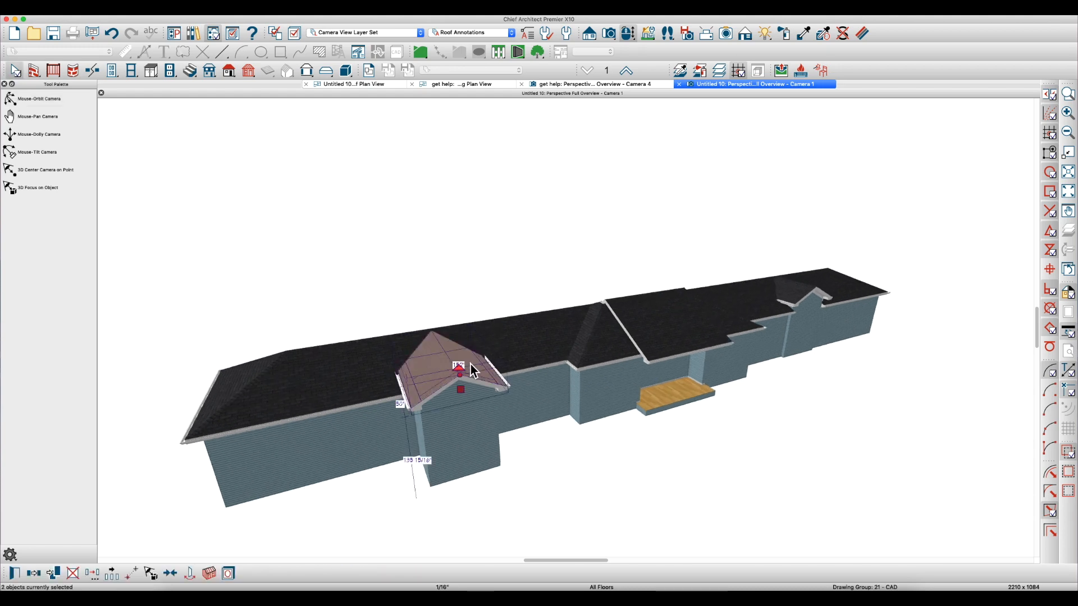
pyautogui.doubleClick(471, 370)
pyautogui.click(399, 115)
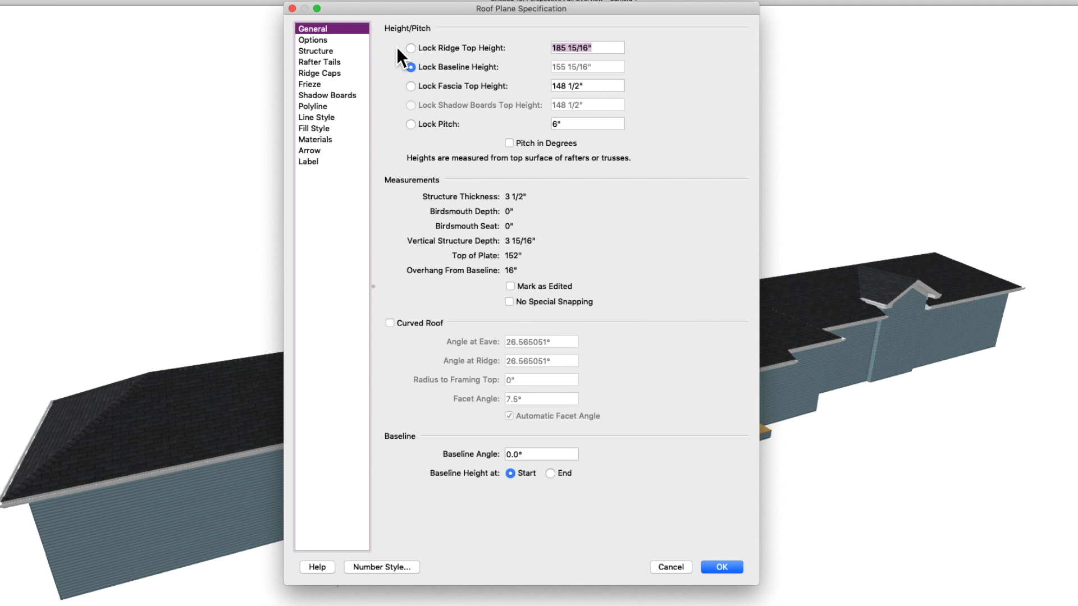
pyautogui.click(432, 124)
# Lower the fascia top height of both gable roof planes by 4.5 inches to 144 inches
pyautogui.click(597, 86)
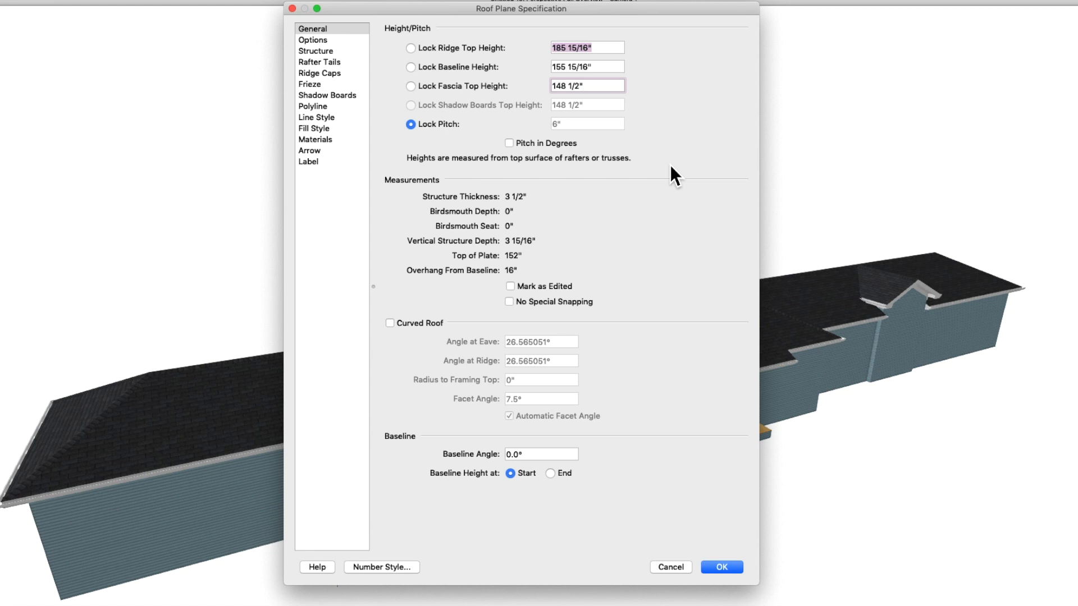
pyautogui.write('-')
pyautogui.press('Tab')
pyautogui.hotkey('shift', 'Tab')
pyautogui.click(601, 87)
pyautogui.write('-4.5')
pyautogui.press('Tab')
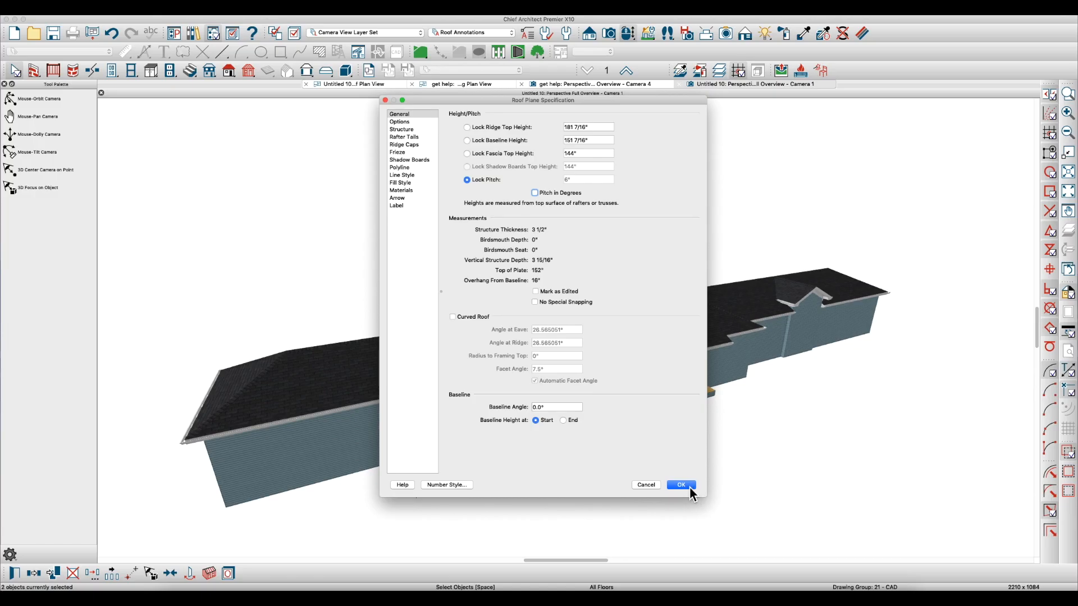
pyautogui.click(722, 566)
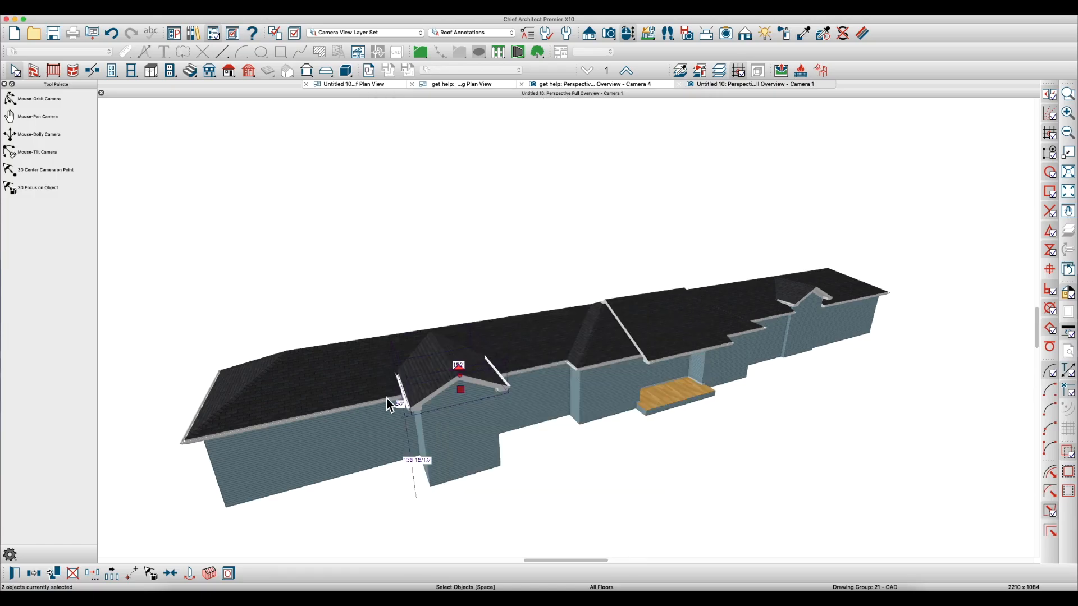
# Join the back edge of the lowered gable's near-side roof plane to the main roof plane
pyautogui.press('o')
pyautogui.moveTo(427, 390); pyautogui.dragTo(469, 394)
pyautogui.scroll(5, 486, 369)
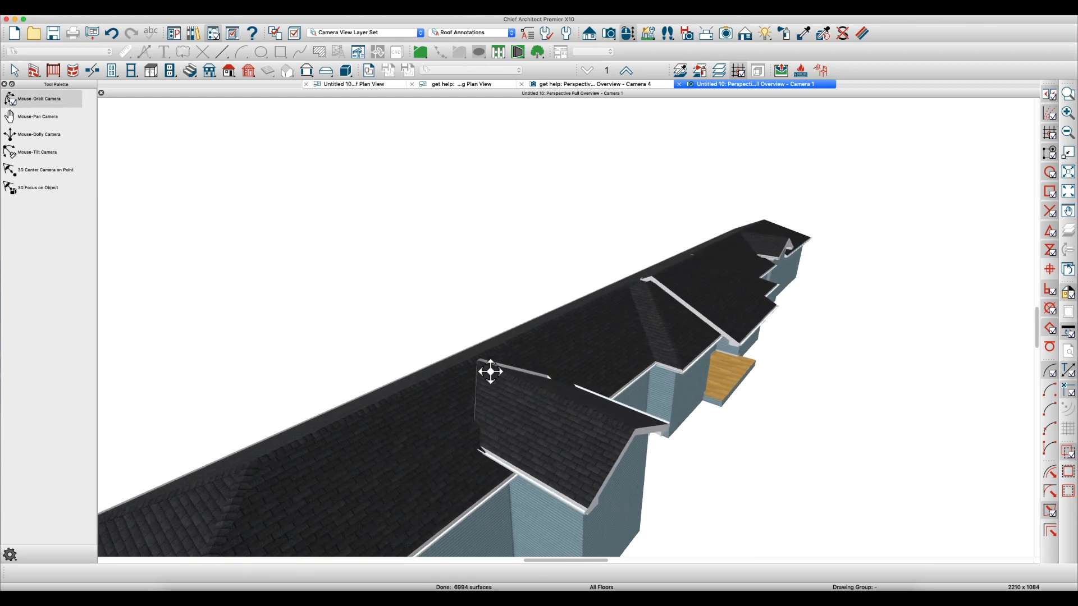
pyautogui.scroll(5, 488, 384)
pyautogui.press('space')
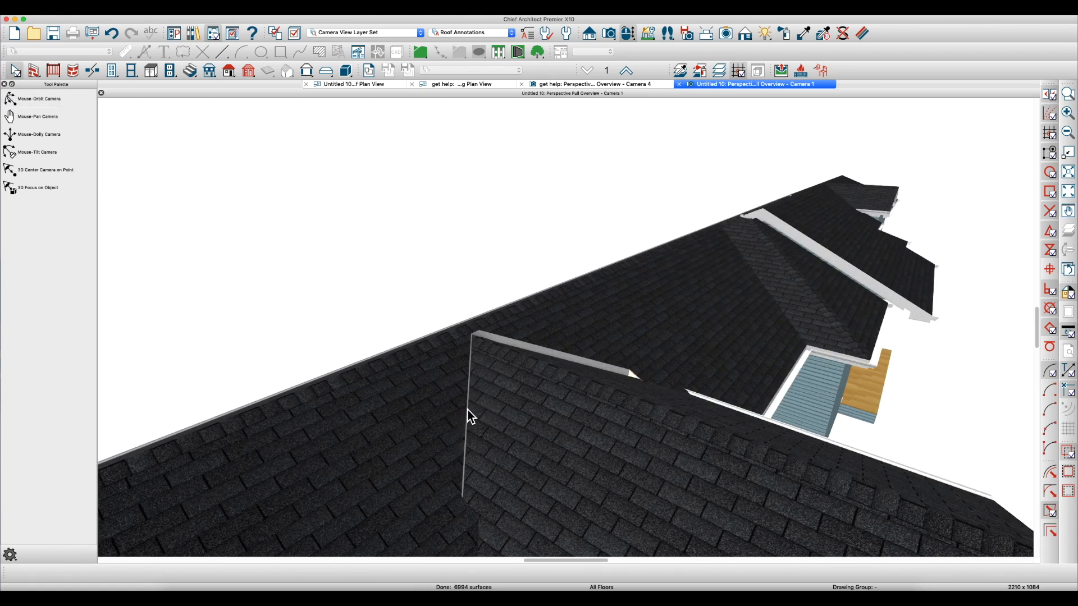
pyautogui.click(475, 413)
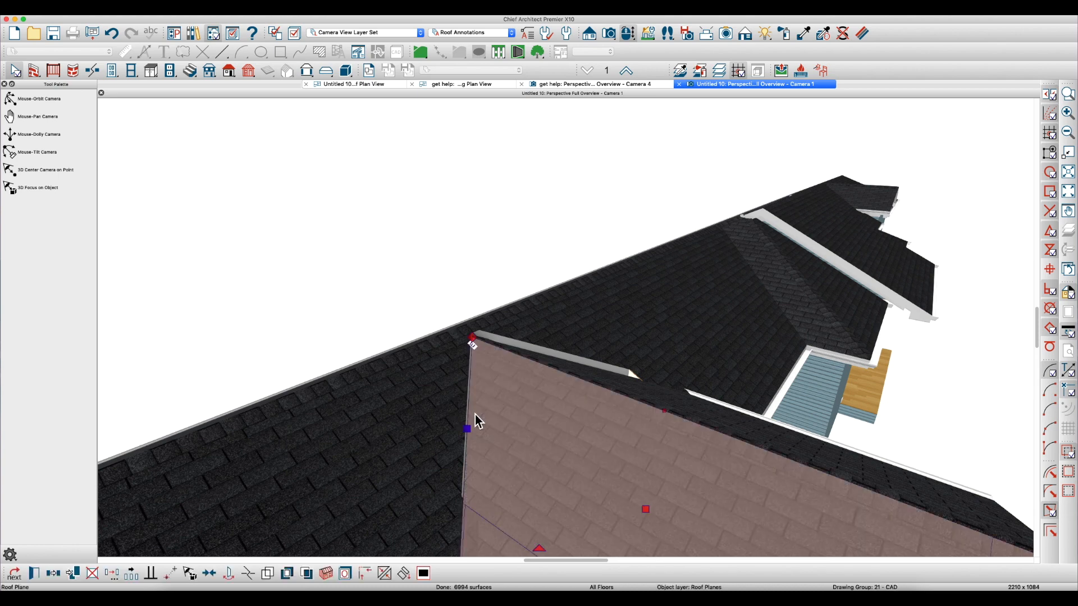
pyautogui.click(473, 414)
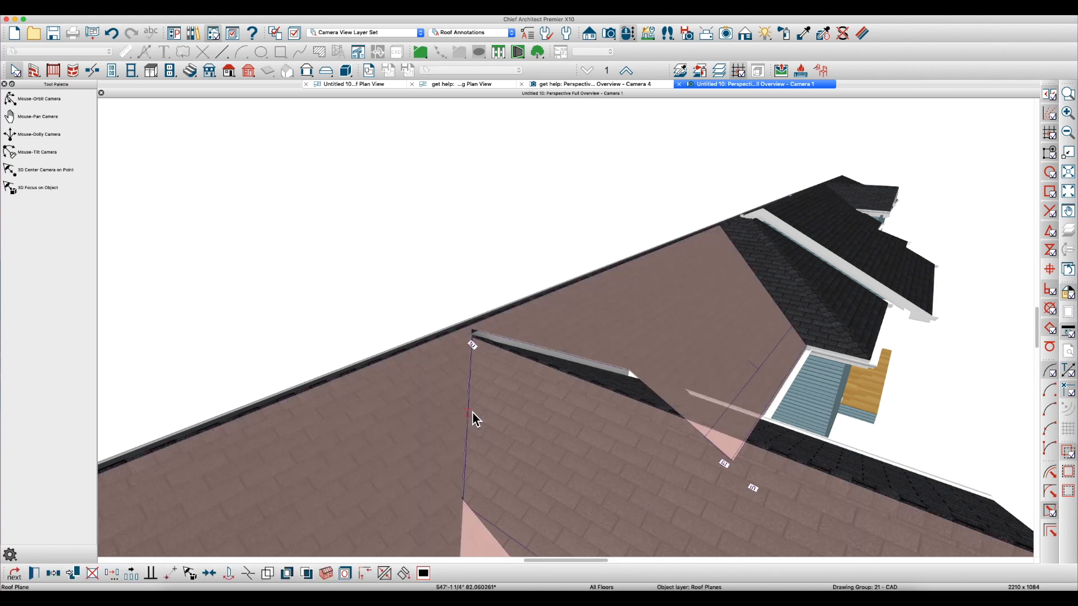
pyautogui.click(468, 411)
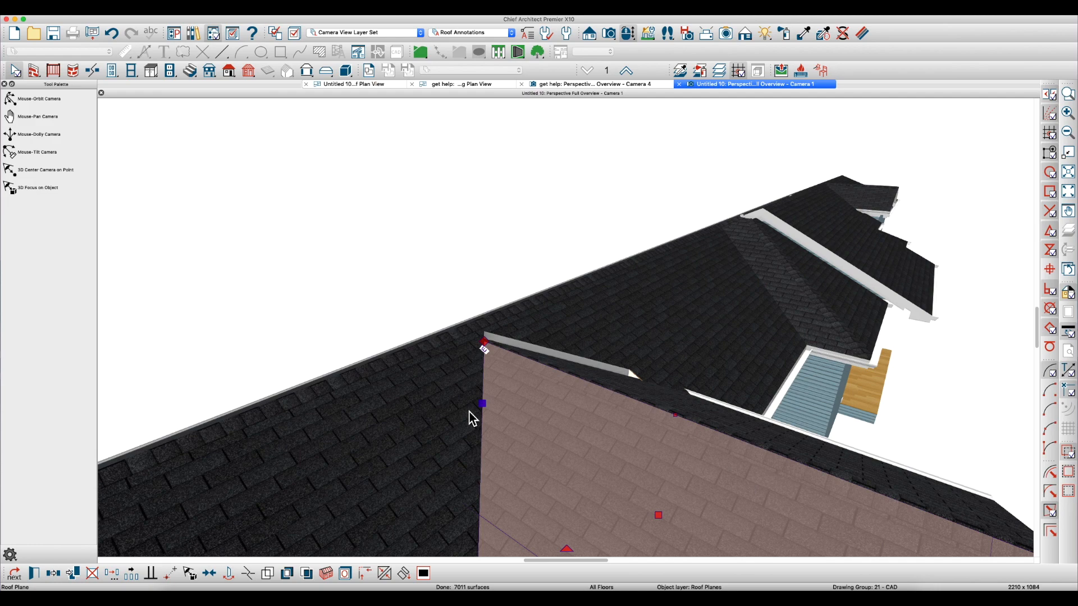
pyautogui.press('Escape')
# Join the back edge of the lowered gable's other roof plane to the main roof plane
pyautogui.press('space')
pyautogui.moveTo(555, 418); pyautogui.dragTo(501, 433)
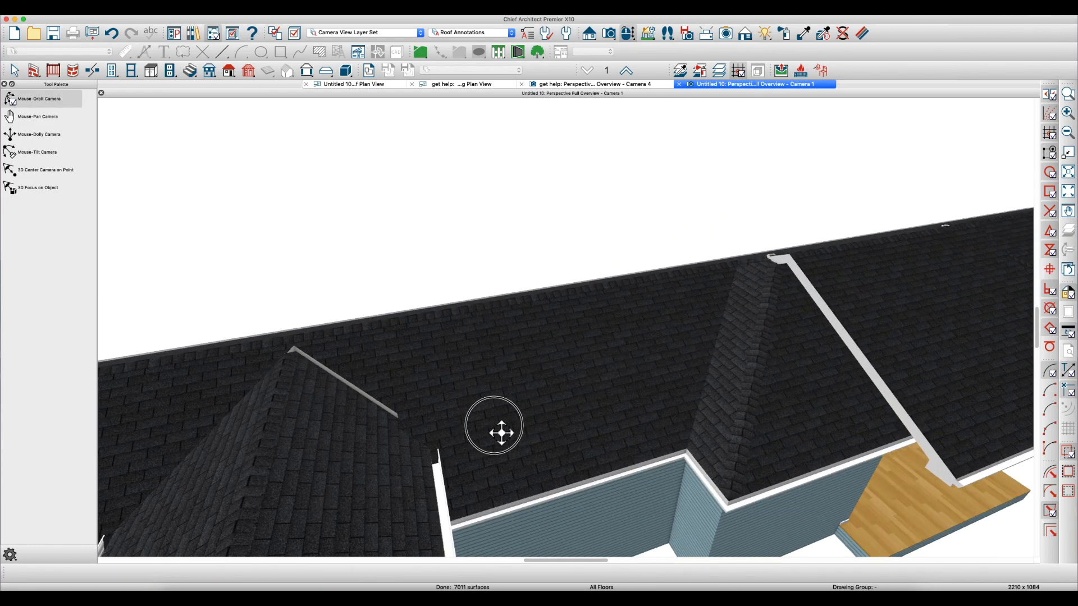
pyautogui.press('space')
pyautogui.scroll(2, 339, 383)
pyautogui.click(332, 386)
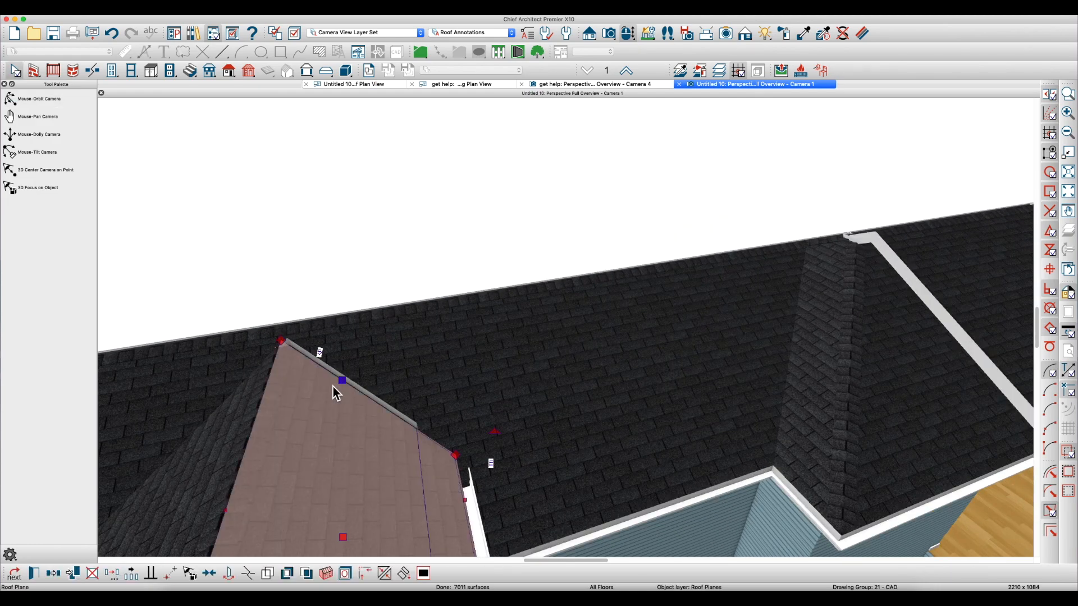
pyautogui.click(351, 385)
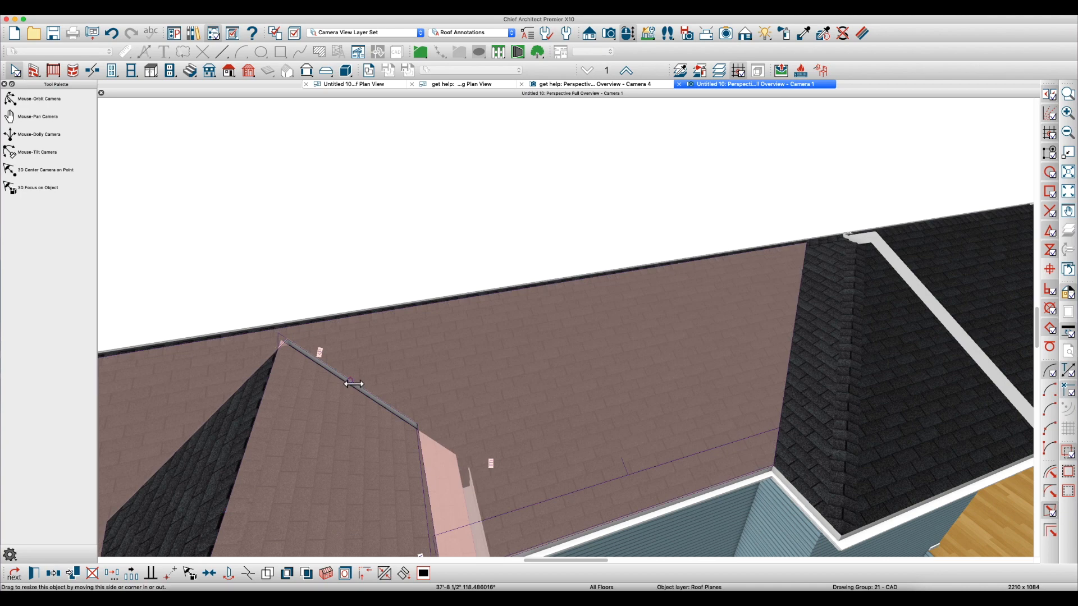
pyautogui.click(352, 383)
pyautogui.press('space')
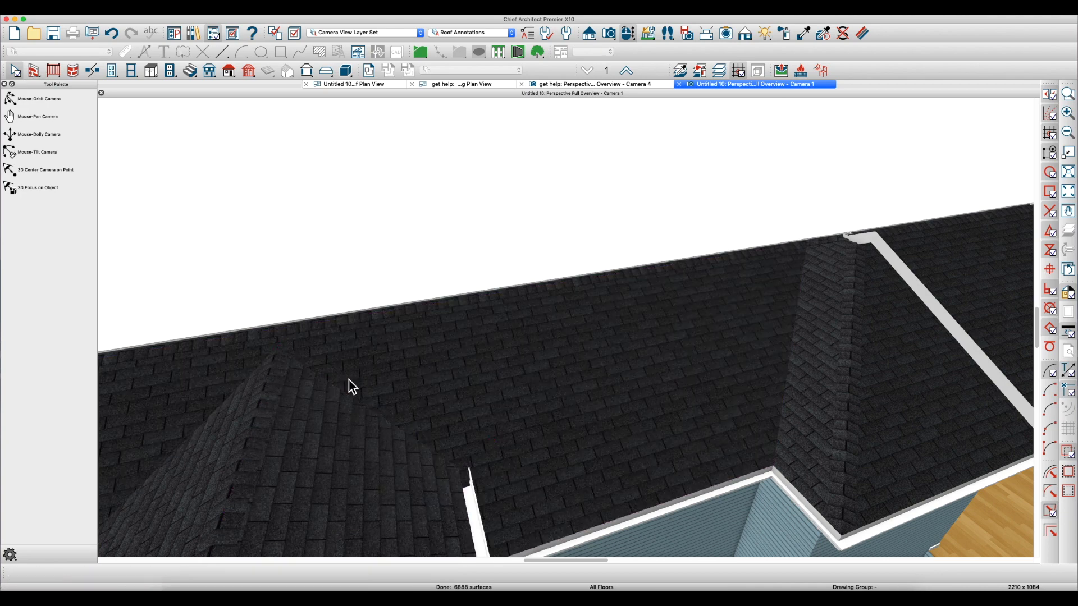
# Lock the pitch of both roof planes over the far gabled bump-out and lower their fascia top height, as on the first gable
pyautogui.scroll(-3, 359, 391)
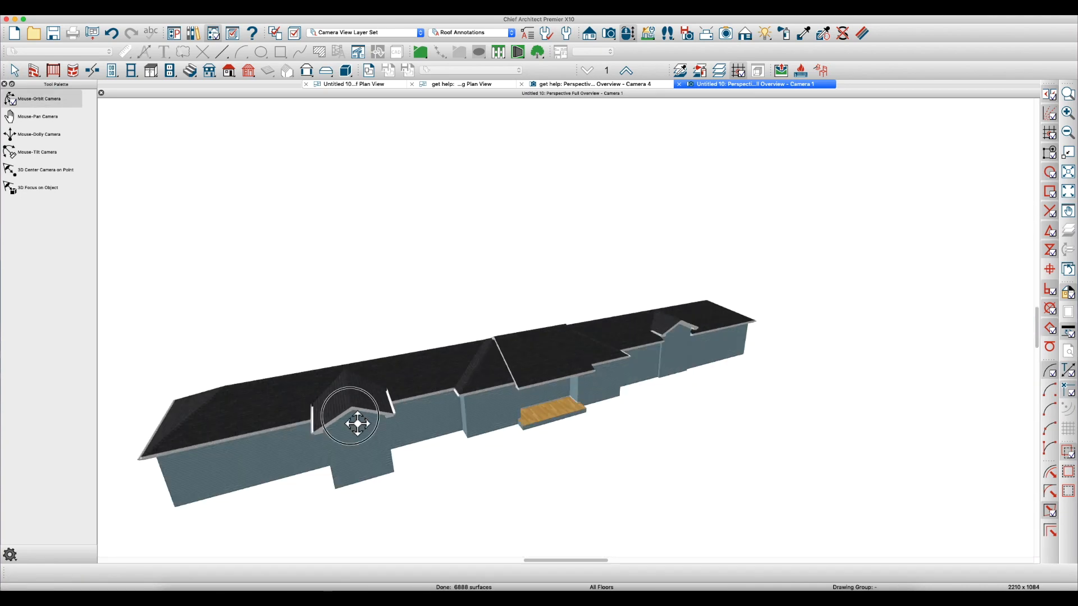
pyautogui.moveTo(357, 424); pyautogui.dragTo(356, 393)
pyautogui.scroll(5, 695, 315)
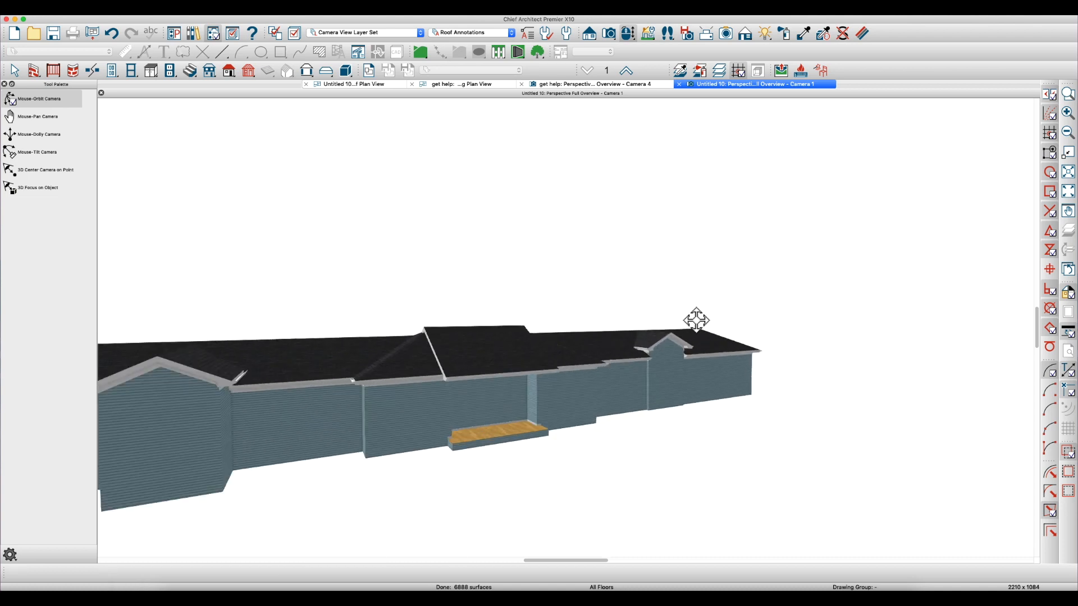
pyautogui.moveTo(688, 327); pyautogui.dragTo(582, 385)
pyautogui.press('space')
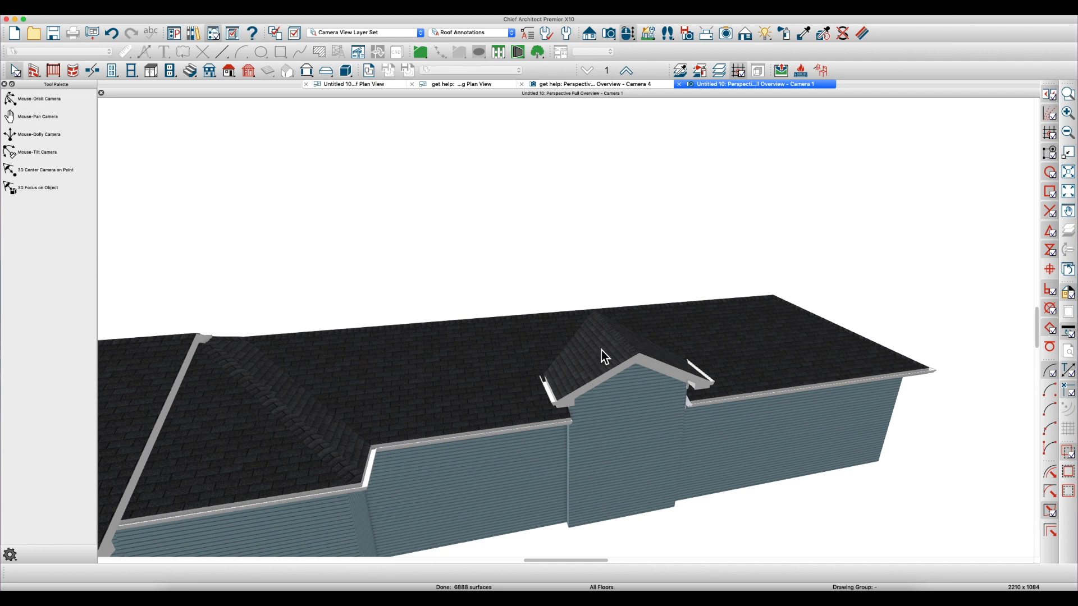
pyautogui.click(600, 351)
pyautogui.keyDown('shift'); pyautogui.click(652, 357); pyautogui.keyUp('shift')
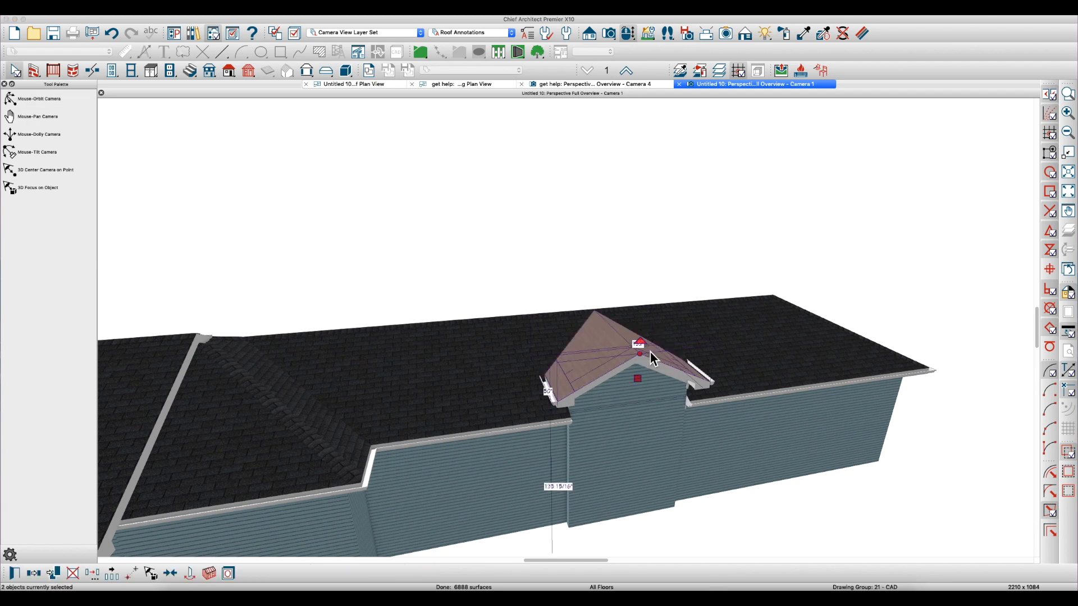
pyautogui.doubleClick(651, 357)
pyautogui.click(495, 178)
pyautogui.click(595, 155)
pyautogui.write('-4.')
pyautogui.press('Tab')
pyautogui.press('Return')
# Join the back edge of the far gable's near-side roof plane to the main roof plane
pyautogui.moveTo(586, 333); pyautogui.dragTo(532, 283, button='middle')
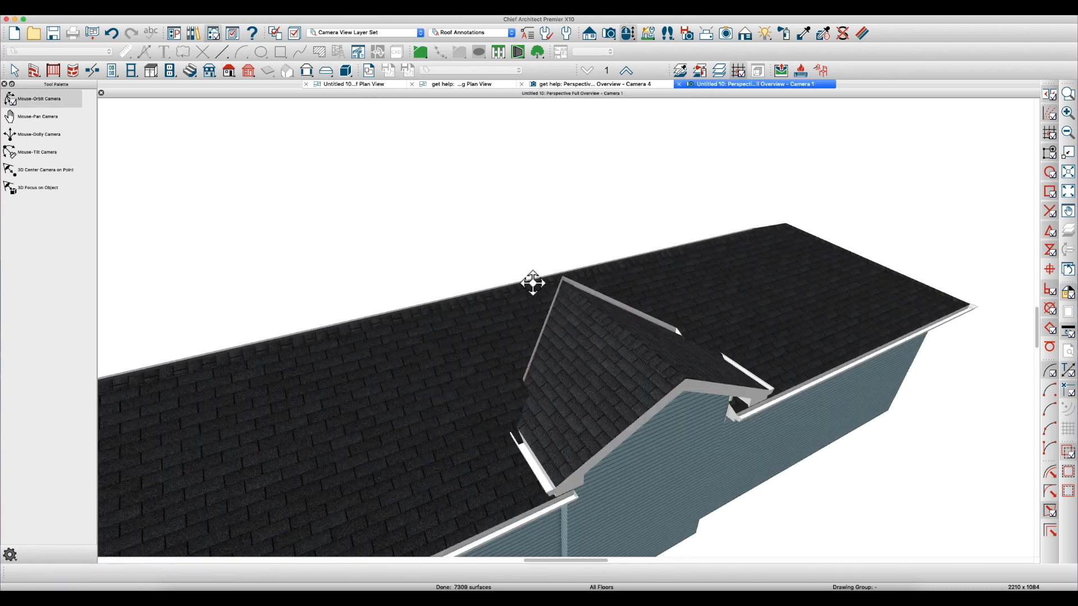
pyautogui.press('space')
pyautogui.click(549, 337)
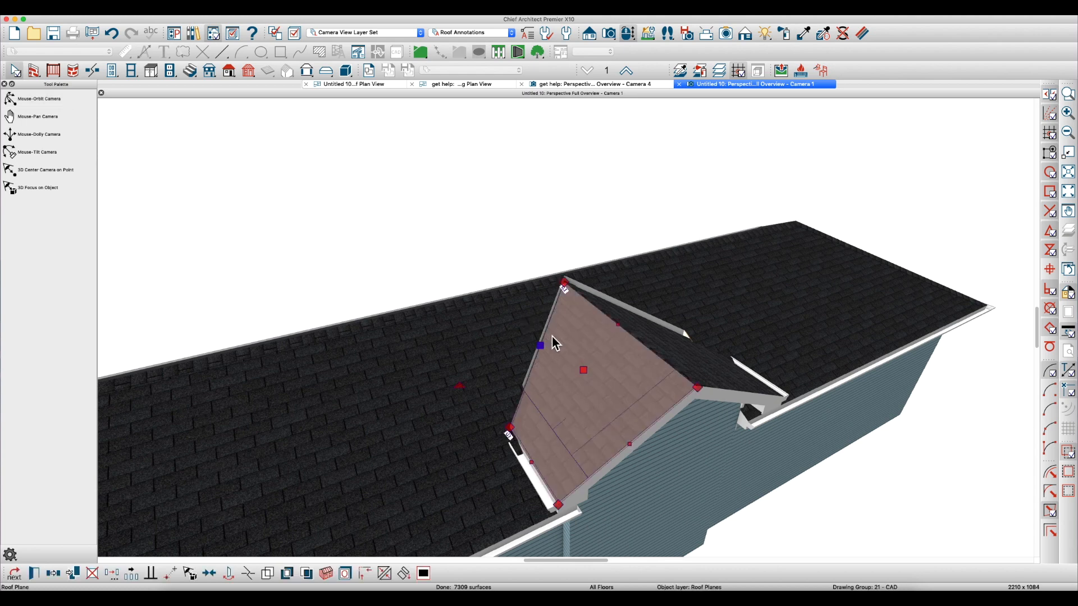
pyautogui.moveTo(551, 336); pyautogui.dragTo(549, 327)
pyautogui.press('o')
# Join the back edge of the far gable's other roof plane to the main roof plane
pyautogui.moveTo(587, 359); pyautogui.dragTo(539, 363)
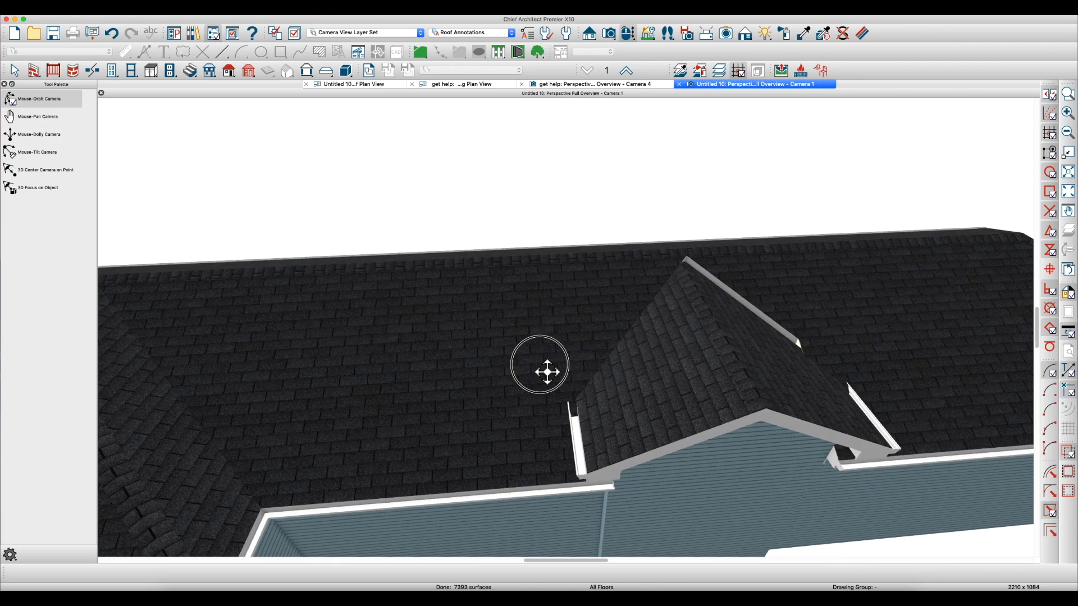
pyautogui.moveTo(832, 340); pyautogui.dragTo(789, 308)
pyautogui.press('space')
pyautogui.click(747, 321)
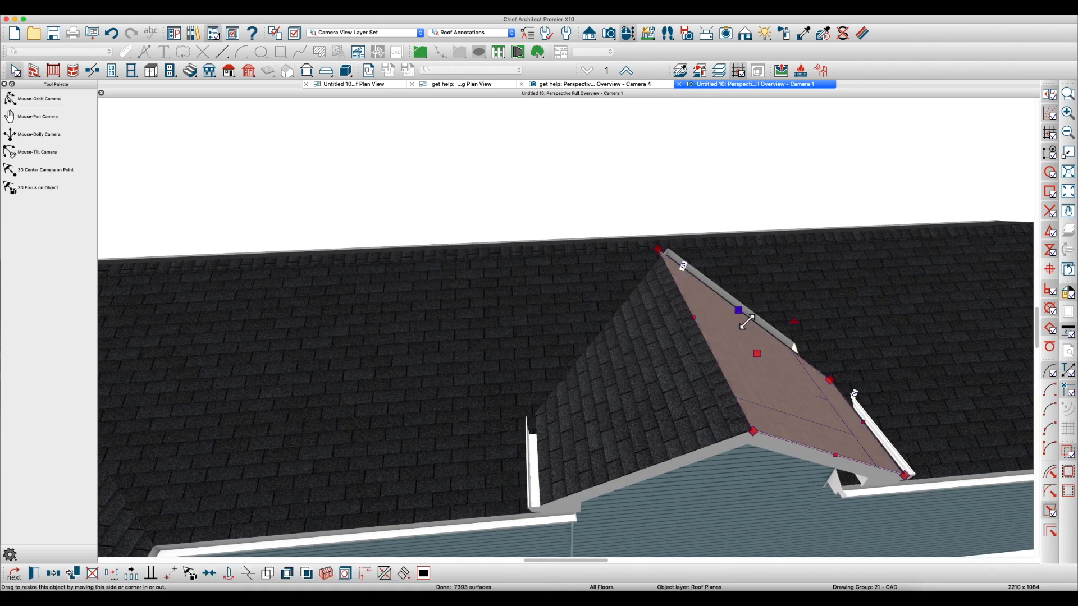
pyautogui.click(748, 317)
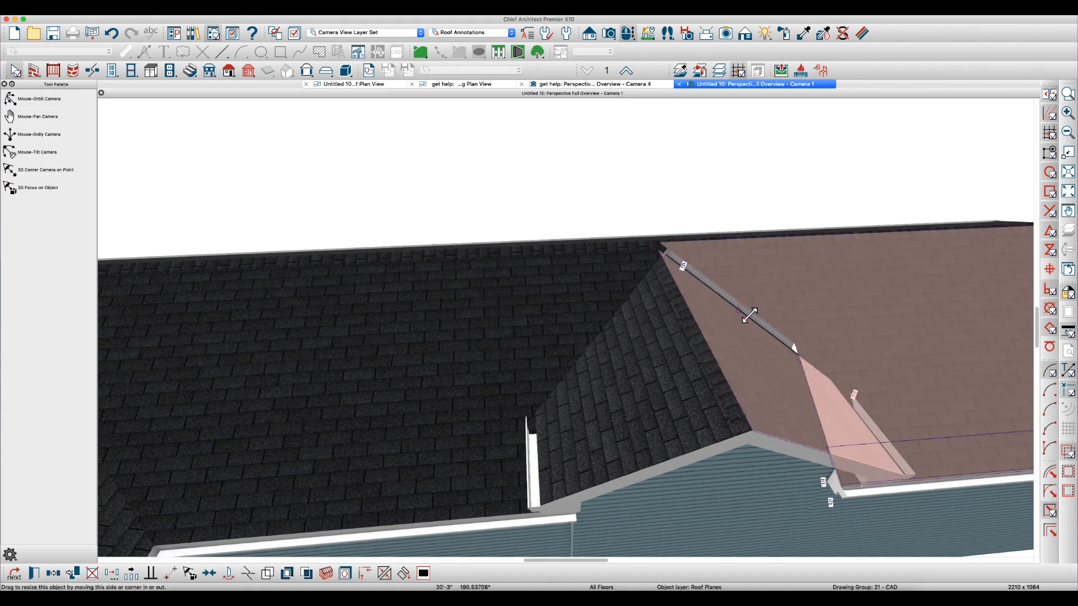
pyautogui.click(749, 315)
# Inspect the joined gables and the raised middle roof section with its exposed sloping edge in the 3D overview
pyautogui.press('o')
pyautogui.moveTo(743, 313); pyautogui.dragTo(854, 324)
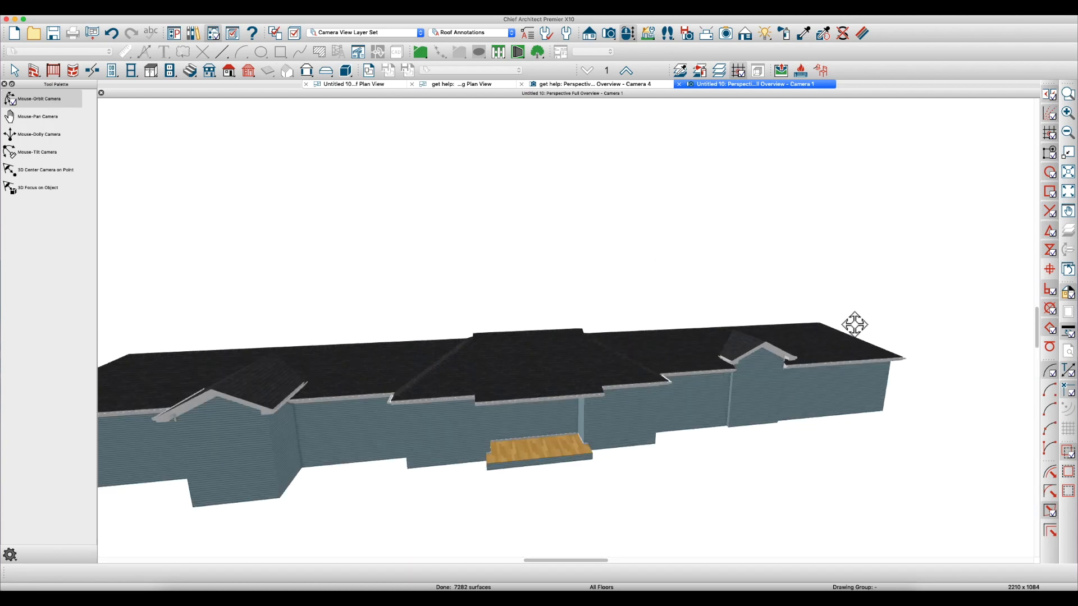
pyautogui.moveTo(485, 369); pyautogui.dragTo(709, 377, button='middle')
pyautogui.moveTo(713, 393); pyautogui.dragTo(735, 391)
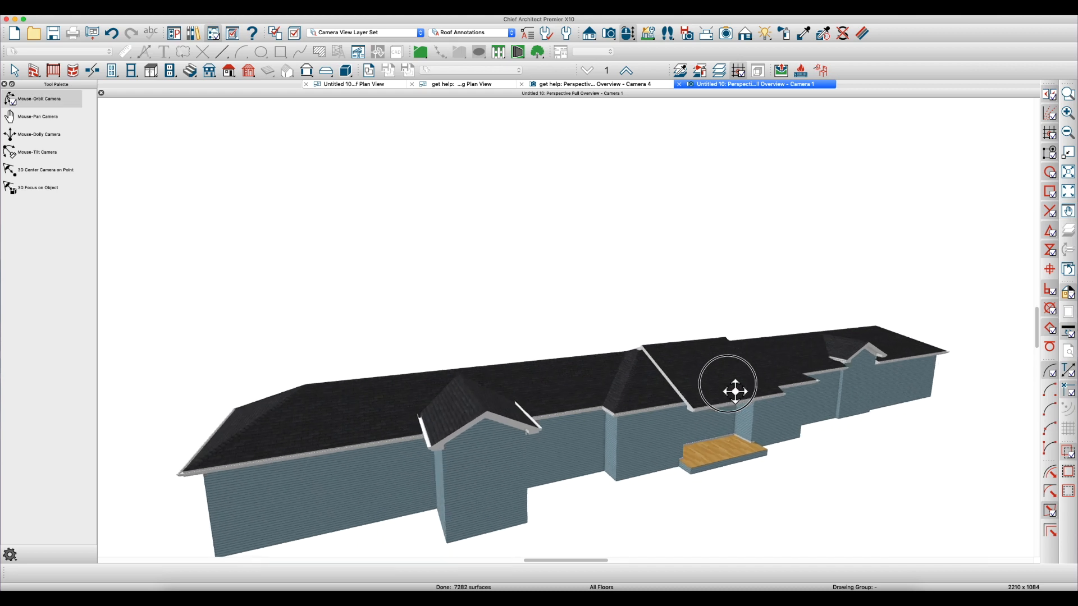
pyautogui.press('Escape')
pyautogui.scroll(6, 649, 389)
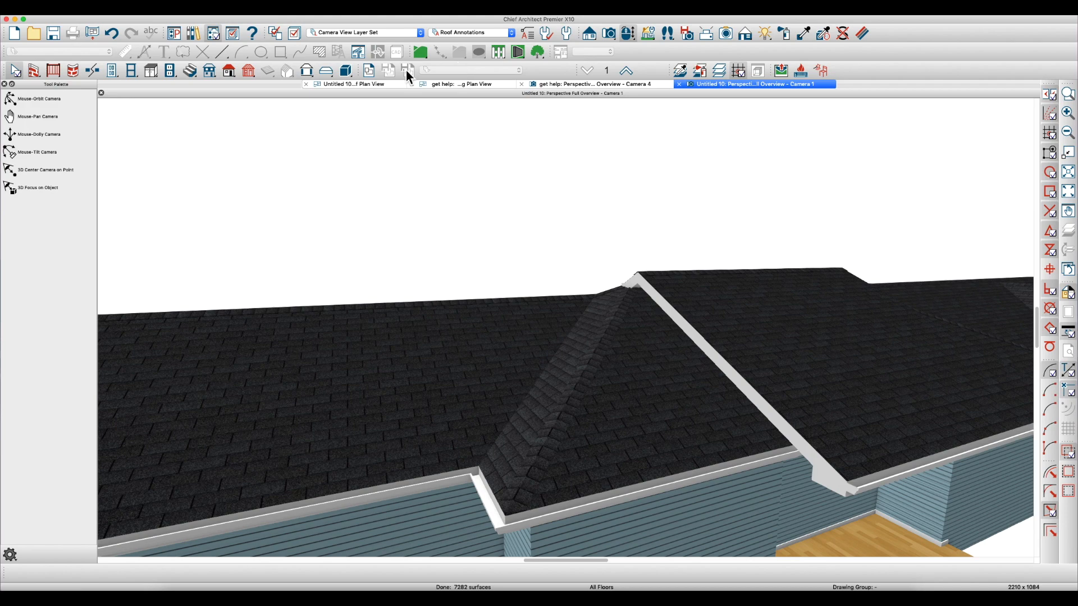
# In the new plan's roof plan, shorten the narrow diagonal roof plane beside the middle section by pulling its upper edge toward the wall corner
pyautogui.click(375, 86)
pyautogui.scroll(-2, 480, 163)
pyautogui.scroll(2, 682, 264)
pyautogui.scroll(5, 682, 264)
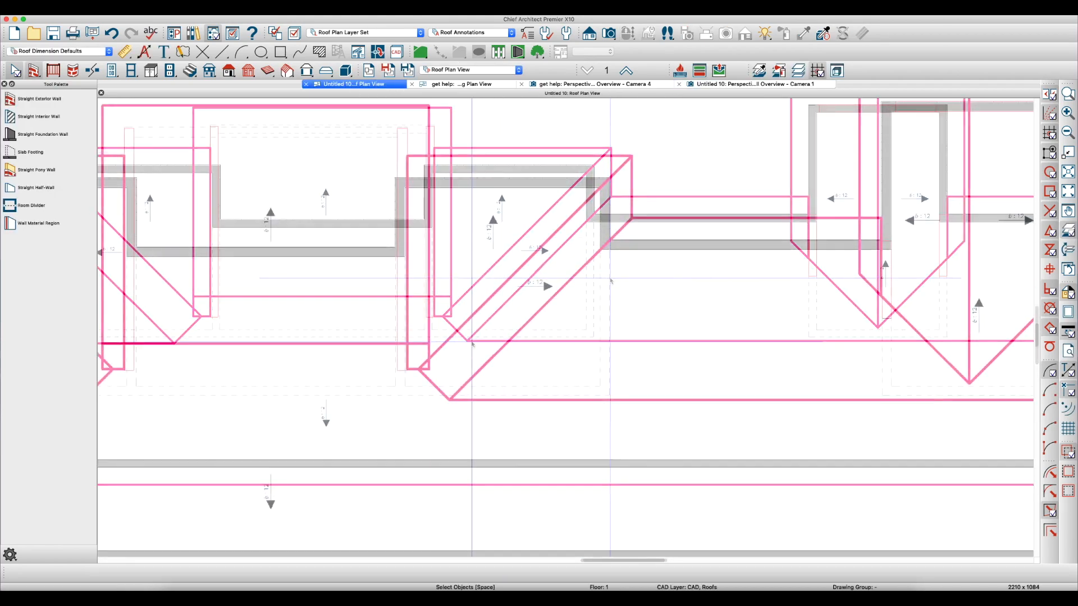
pyautogui.click(436, 379)
pyautogui.moveTo(432, 376); pyautogui.dragTo(562, 241)
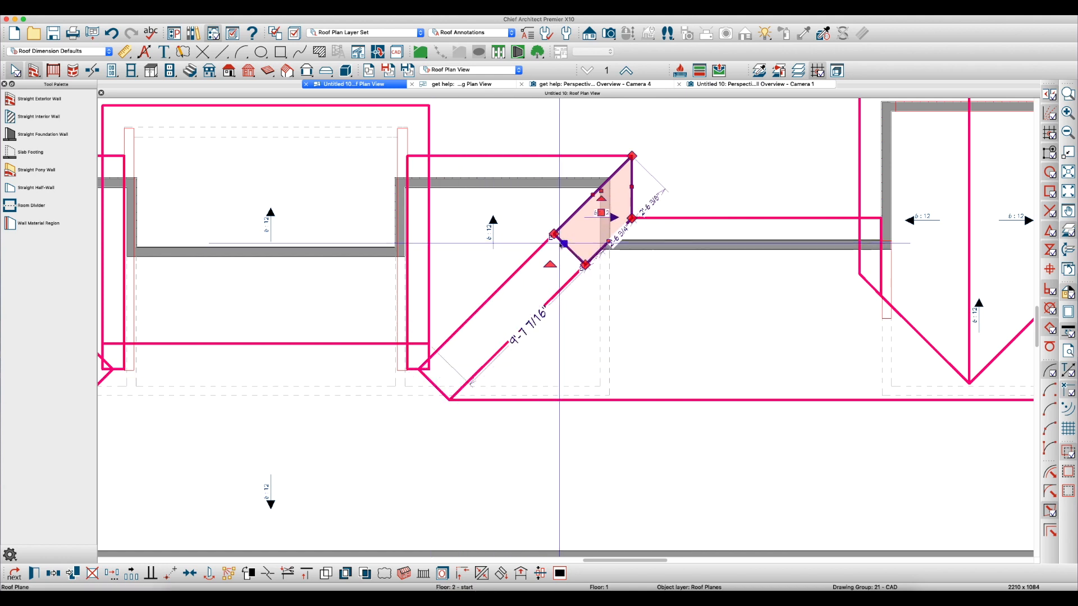
pyautogui.press('Escape')
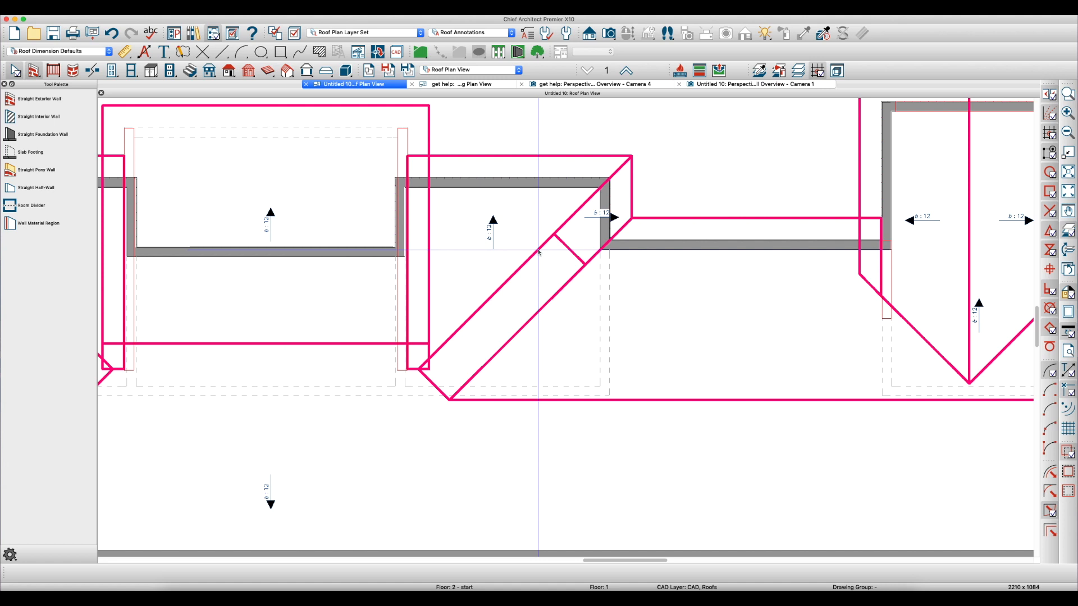
# Draw a vertical CAD reference line about 10'-7" long across the middle bump-out, crossing the narrow roof plane
pyautogui.press('l')
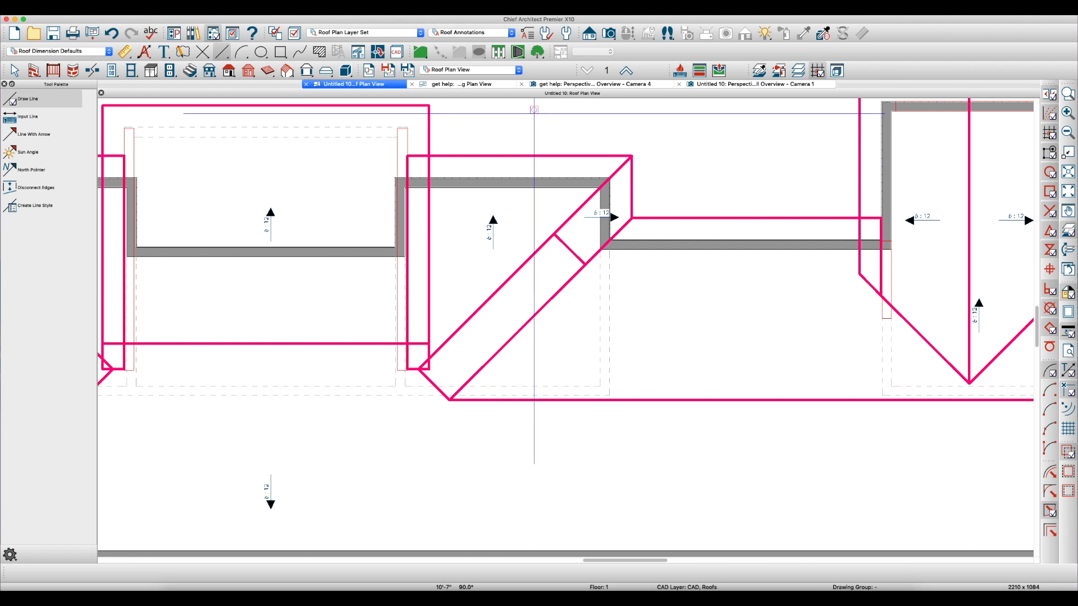
pyautogui.scroll(3, 554, 204)
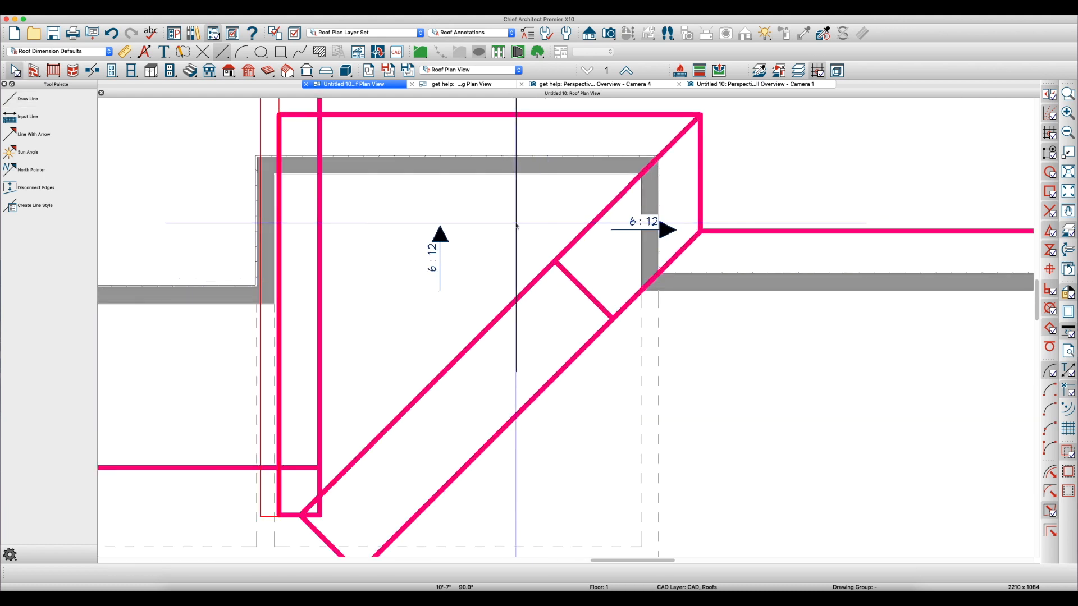
pyautogui.click(516, 226)
pyautogui.scroll(-1, 552, 272)
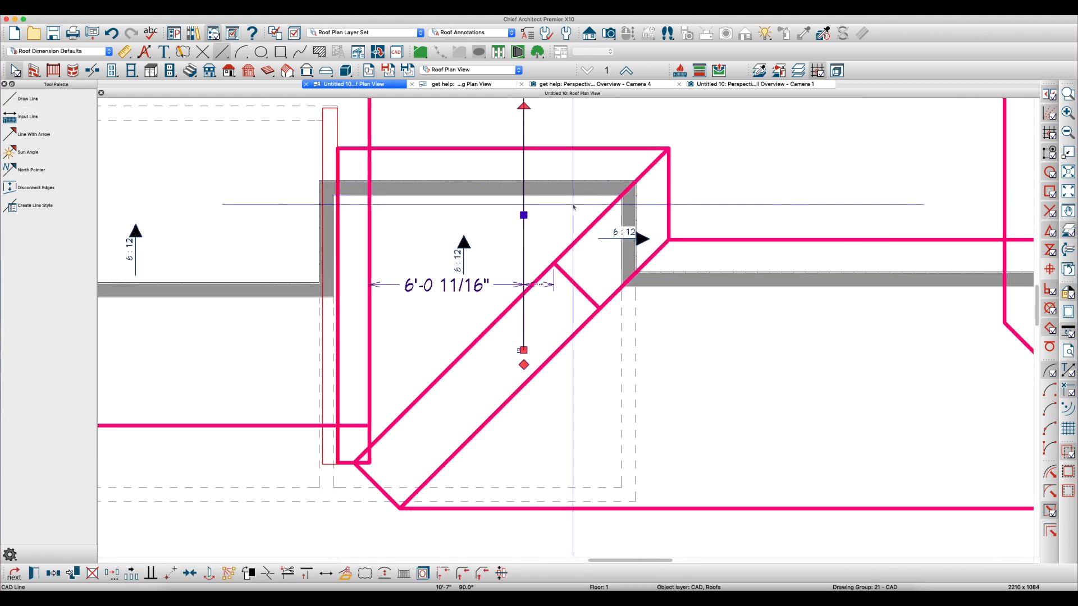
pyautogui.scroll(2, 573, 208)
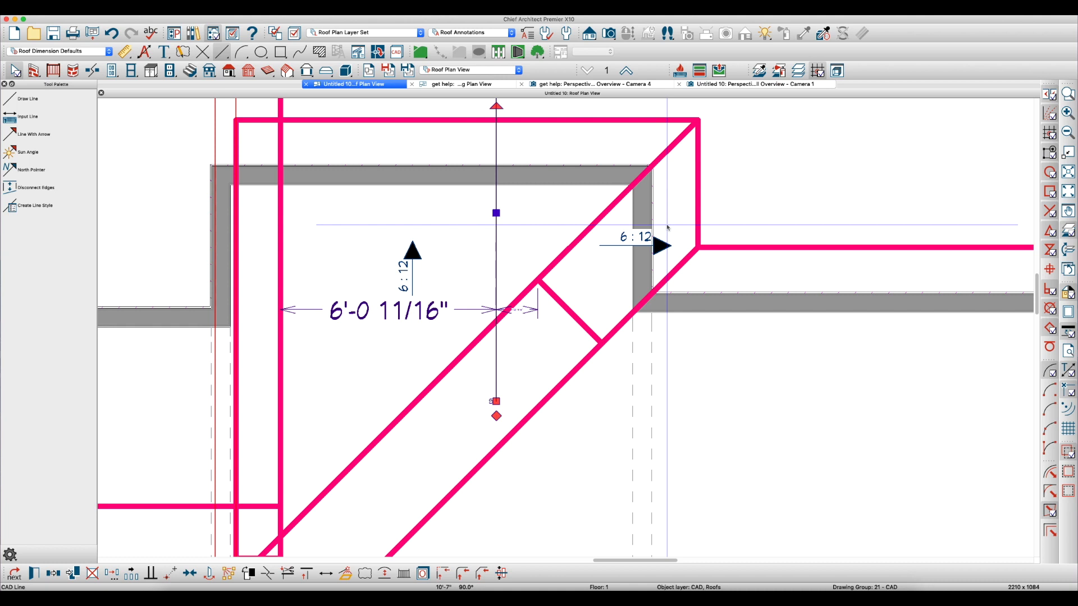
# Dimension the reference line from the bump-out's side wall and set the distance to 4'
pyautogui.press('d')
pyautogui.moveTo(663, 216)
pyautogui.mouseDown()
pyautogui.moveTo(551, 204)
pyautogui.moveTo(493, 212)
pyautogui.mouseUp()
pyautogui.press('space')
pyautogui.scroll(-1, 496, 262)
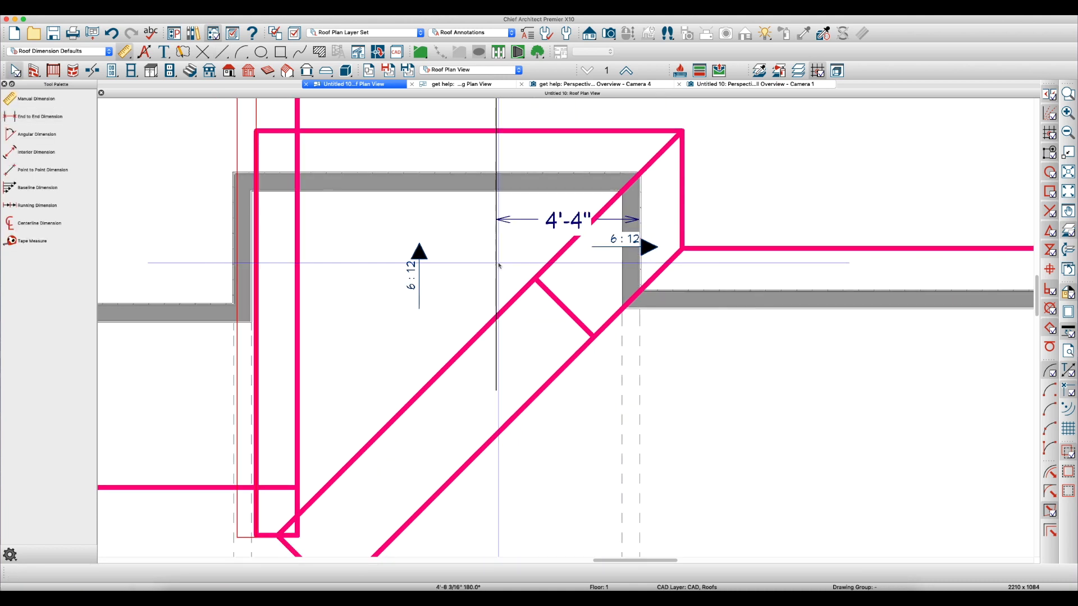
pyautogui.click(496, 262)
pyautogui.moveTo(506, 263); pyautogui.dragTo(554, 220)
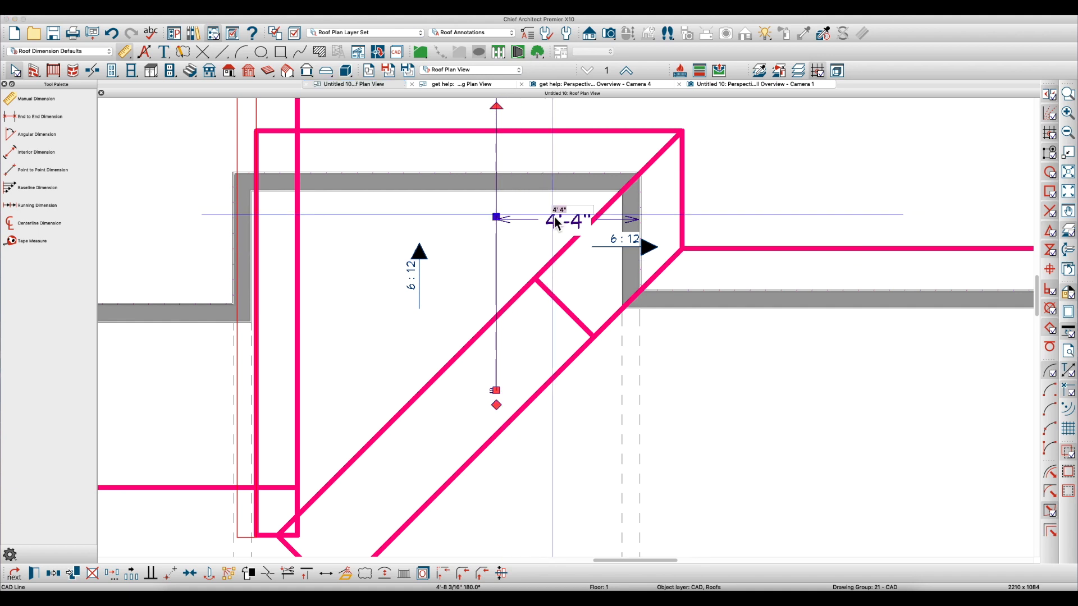
pyautogui.press('Return')
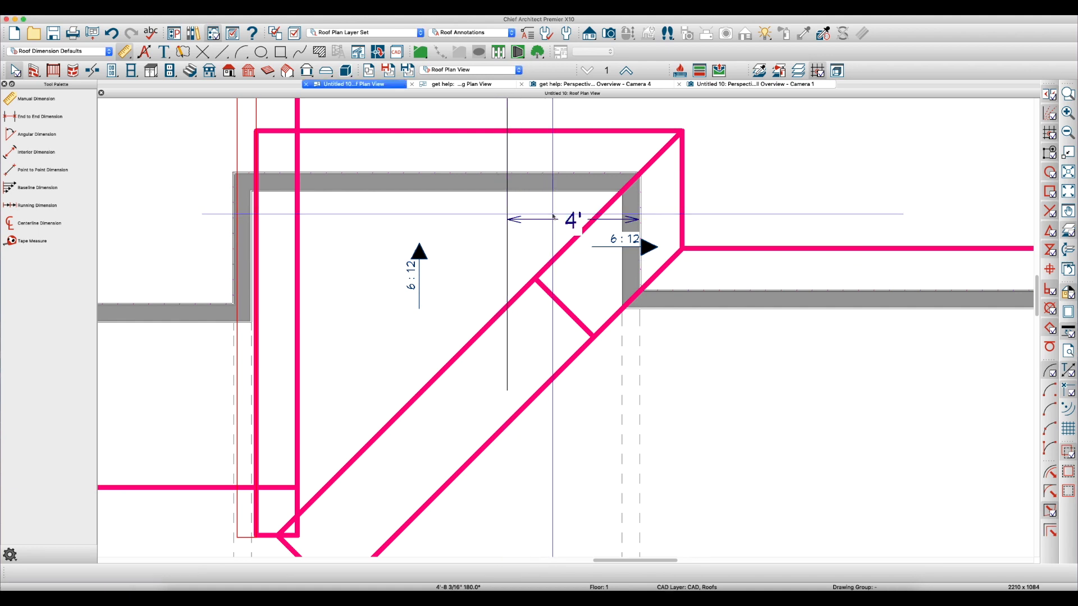
# Align the narrow roof plane's short upper edge with the vertical reference line 4' from the wall
pyautogui.scroll(-3, 513, 308)
pyautogui.click(507, 308)
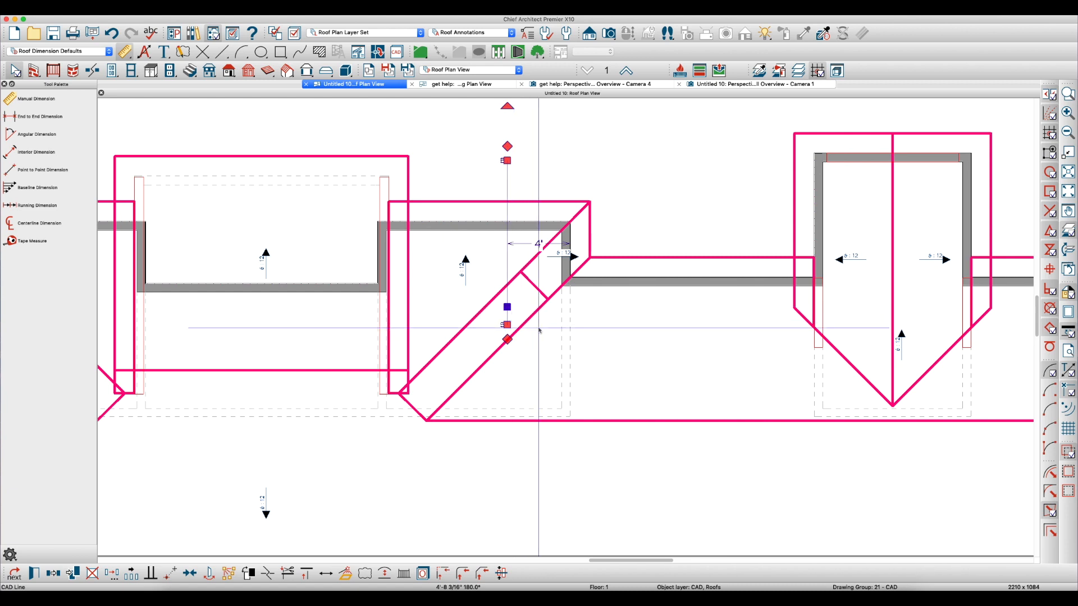
pyautogui.scroll(2, 539, 331)
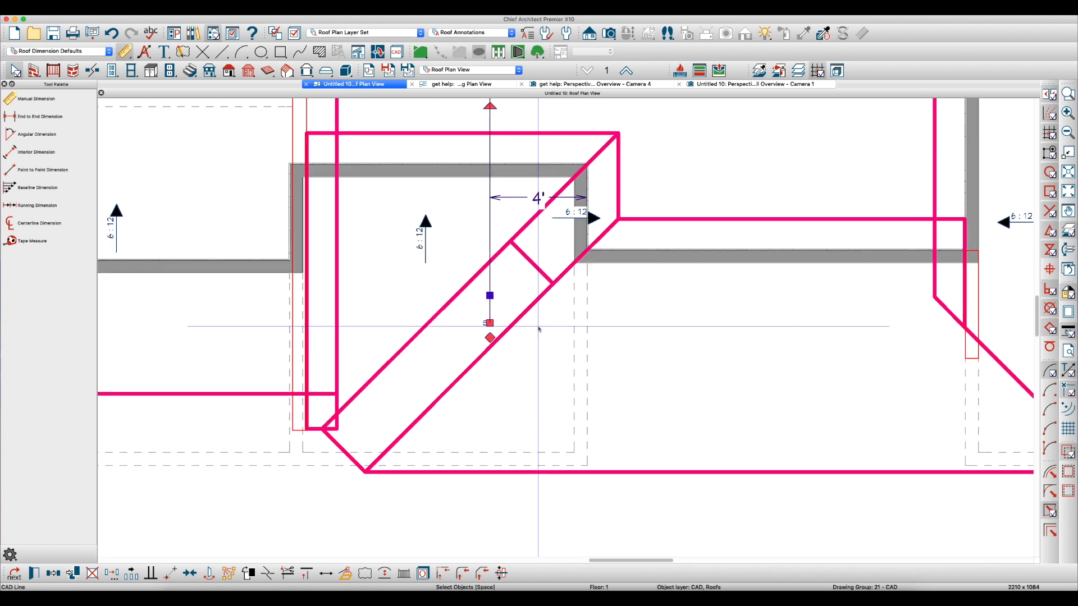
pyautogui.click(531, 263)
pyautogui.moveTo(531, 264); pyautogui.dragTo(489, 263)
pyautogui.moveTo(519, 309); pyautogui.dragTo(487, 345)
pyautogui.press('Escape')
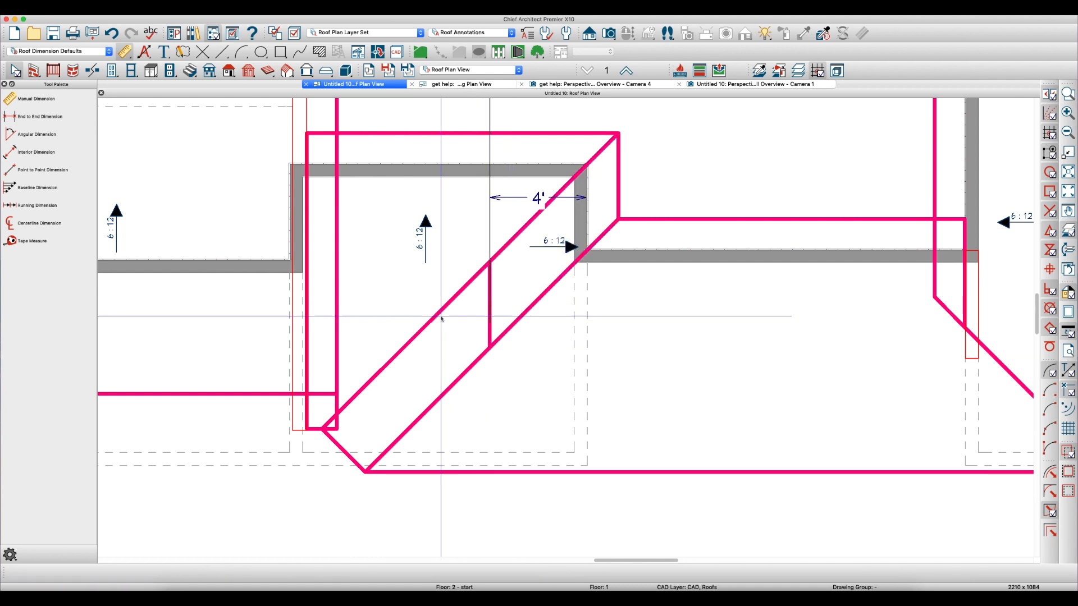
# Break the adjoining main roof plane's diagonal edge at the narrow plane's corner and move its ridge-end corner onto the reference line
pyautogui.click(460, 373)
pyautogui.scroll(-2, 460, 373)
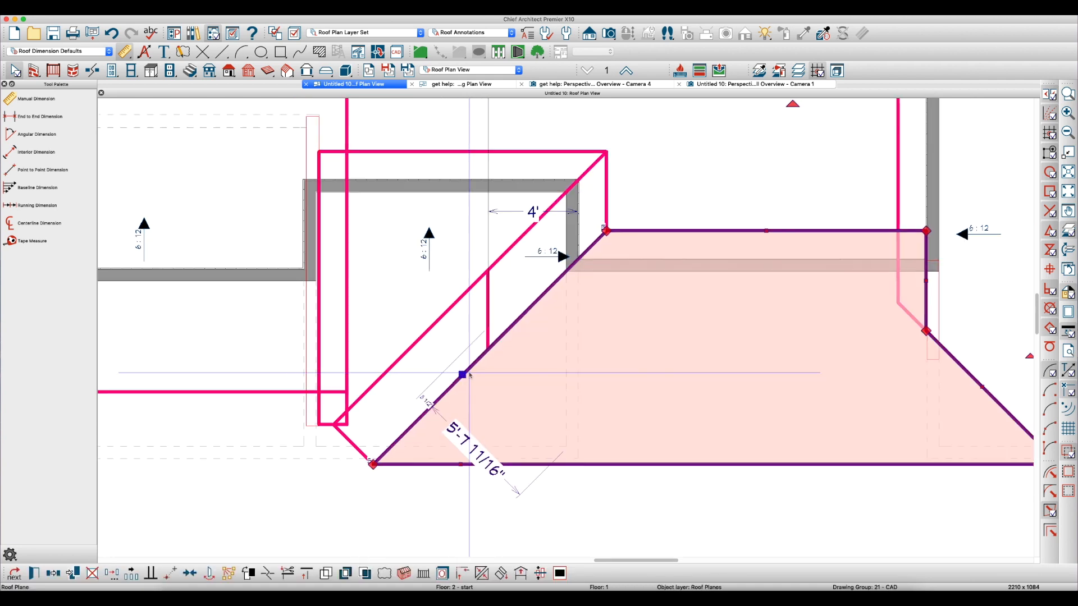
pyautogui.scroll(-1, 494, 399)
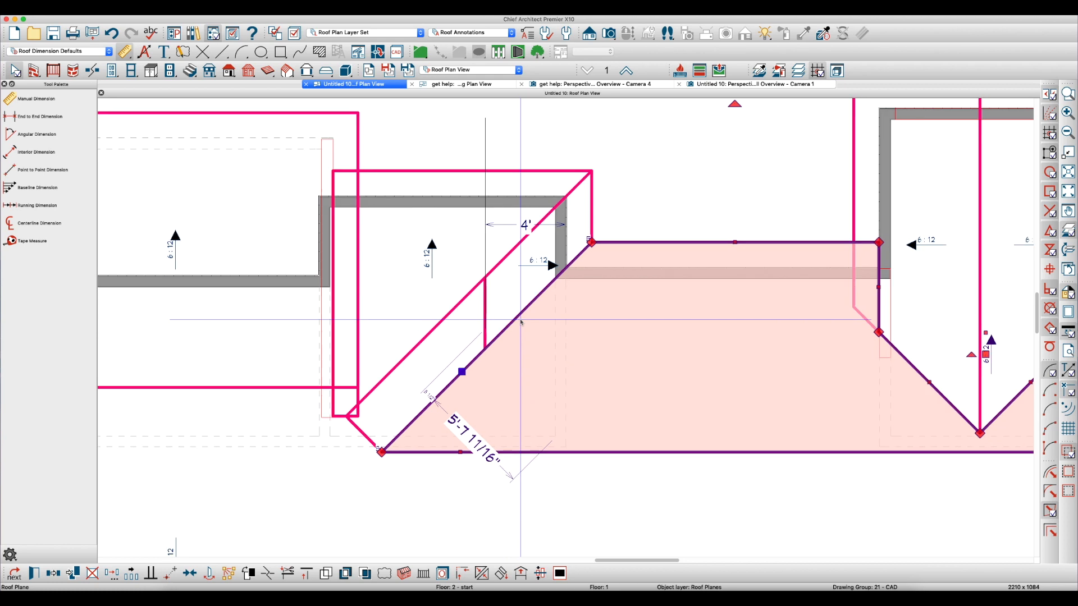
pyautogui.scroll(2, 493, 356)
pyautogui.press('3')
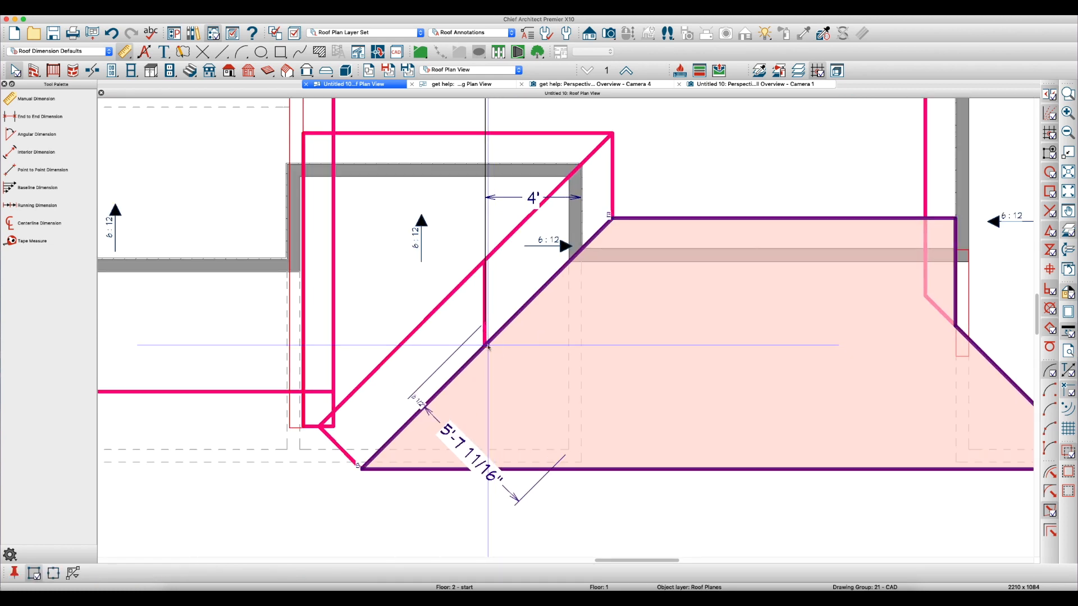
pyautogui.click(488, 346)
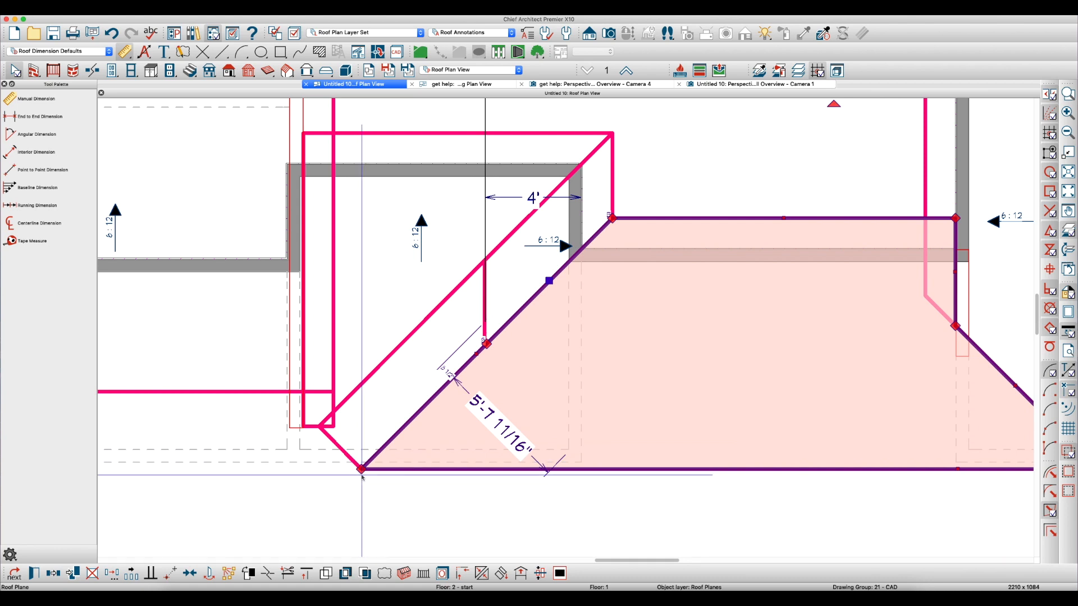
pyautogui.moveTo(361, 469); pyautogui.dragTo(492, 309)
pyautogui.scroll(5, 493, 454)
pyautogui.scroll(-3, 501, 326)
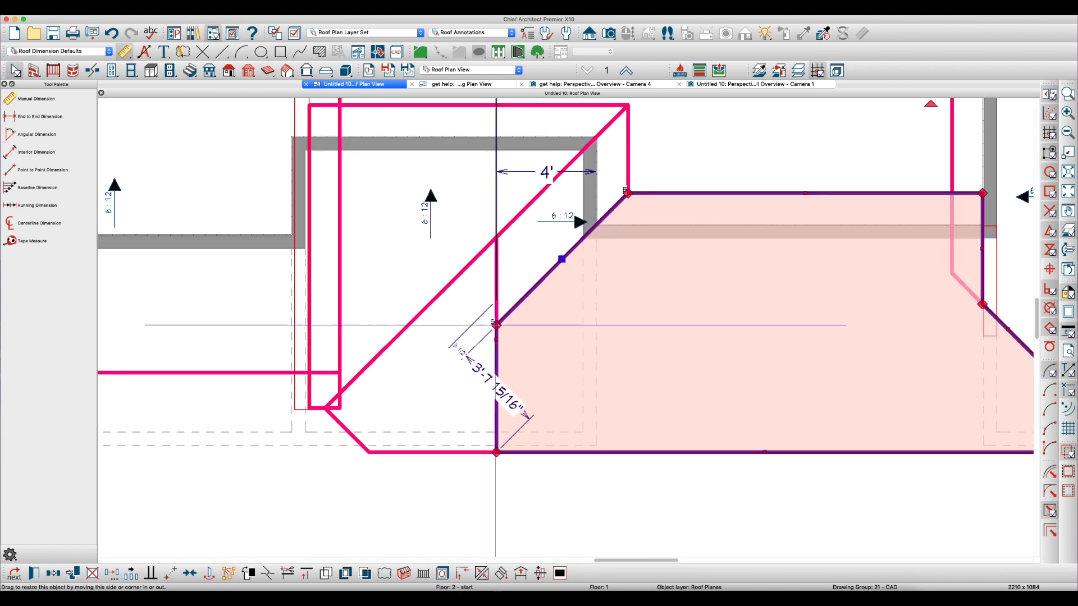
# Turn off line weights and fine-tune the main roof plane's break corner to meet the narrow plane's corner exactly
pyautogui.click(550, 346)
pyautogui.click(1071, 335)
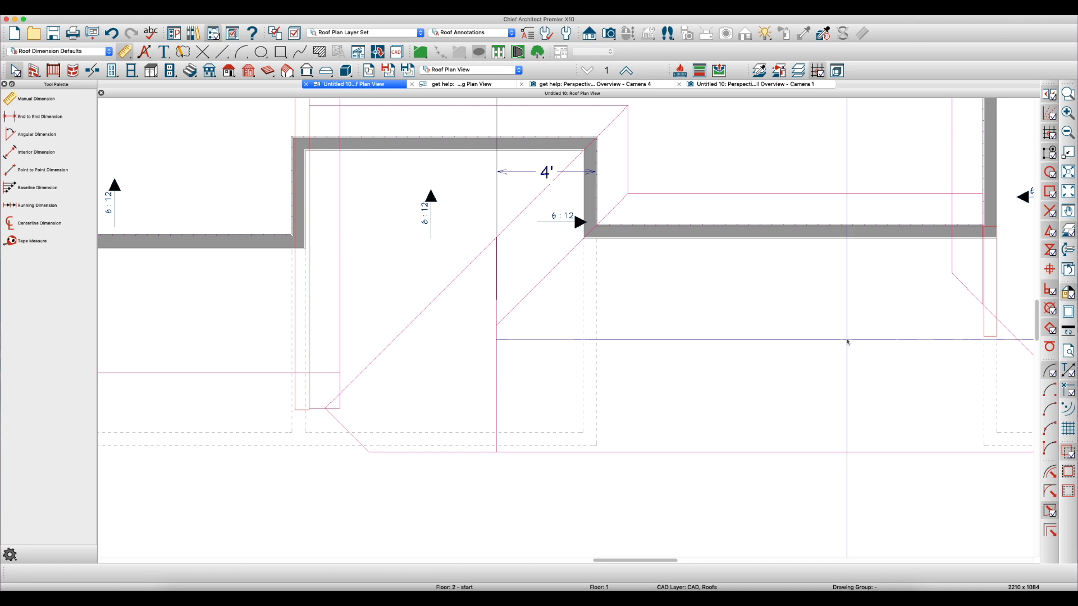
pyautogui.scroll(2, 445, 380)
pyautogui.scroll(5, 566, 347)
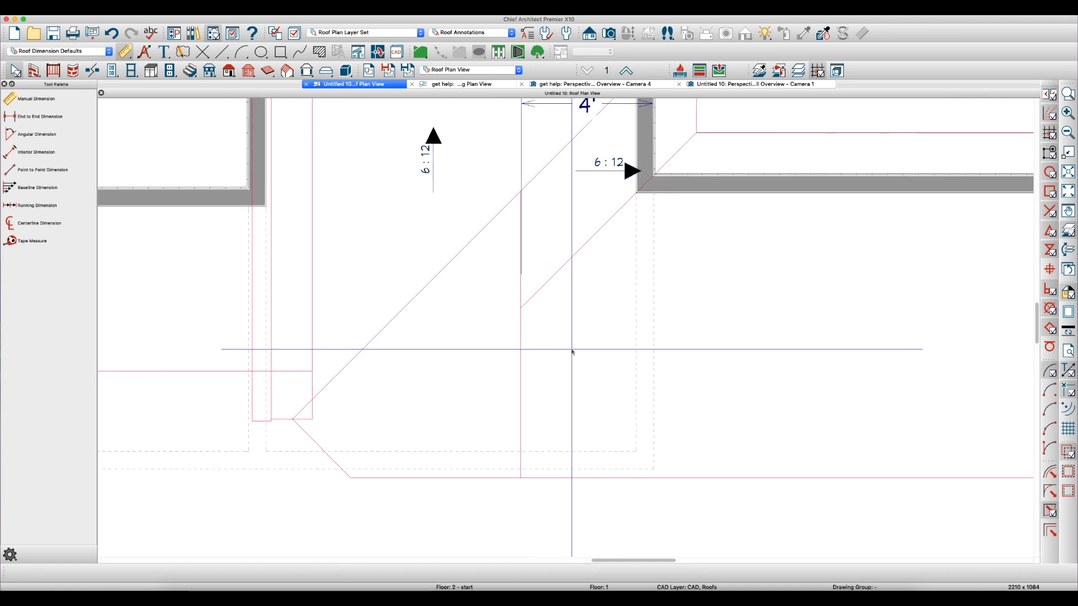
pyautogui.click(515, 274)
pyautogui.moveTo(515, 274); pyautogui.dragTo(526, 323)
pyautogui.scroll(-4, 528, 323)
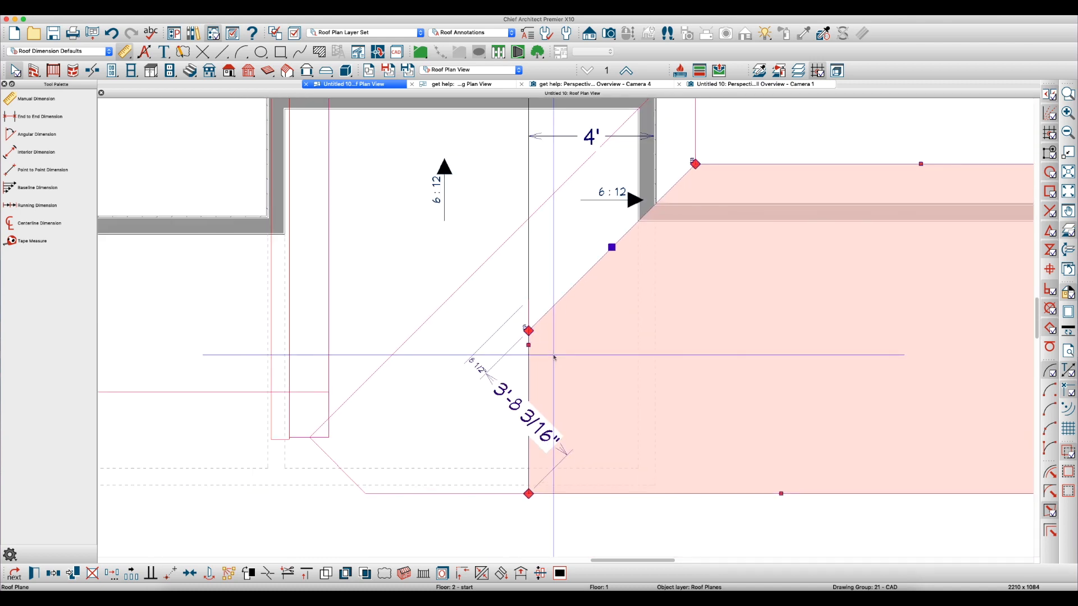
# Break the bump-out roof plane's diagonal edge at the 4' reference line and move its lower corner onto that line
pyautogui.click(399, 363)
pyautogui.scroll(-4, 379, 370)
pyautogui.scroll(2, 421, 355)
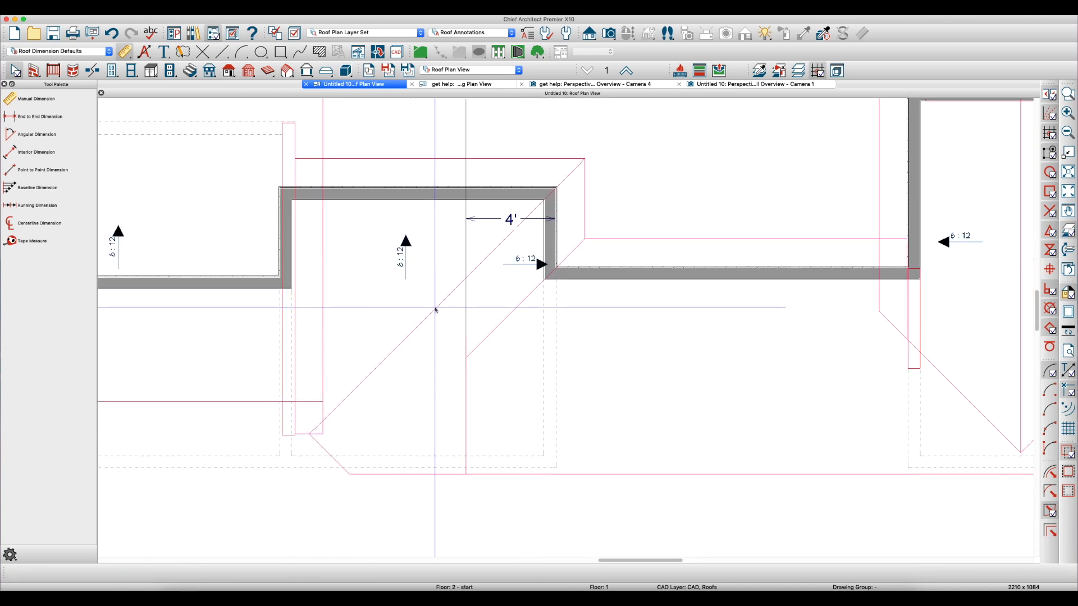
pyautogui.click(435, 309)
pyautogui.scroll(5, 466, 280)
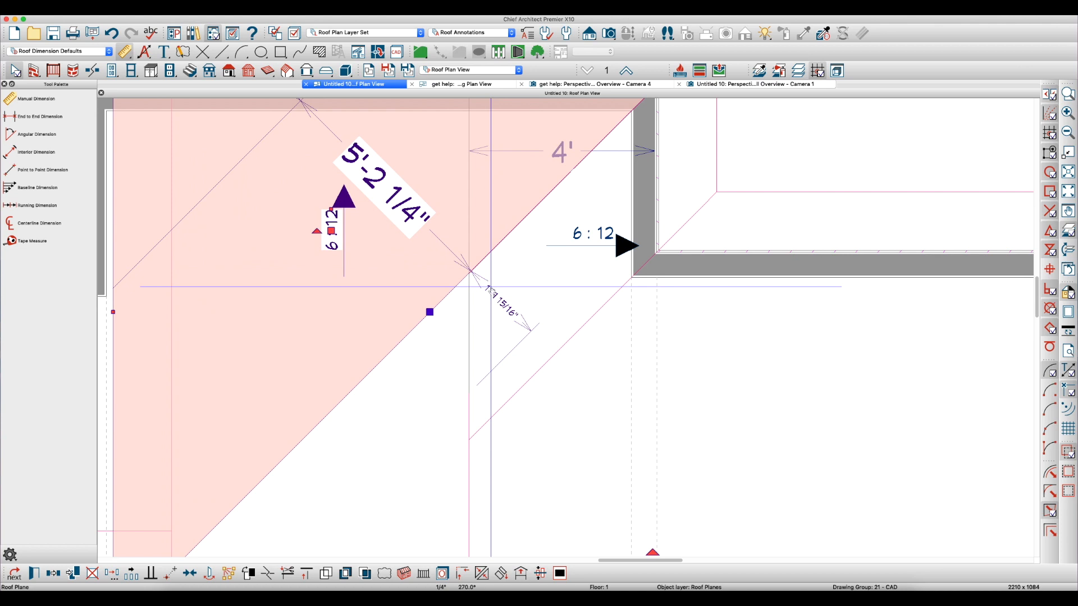
pyautogui.press('m')
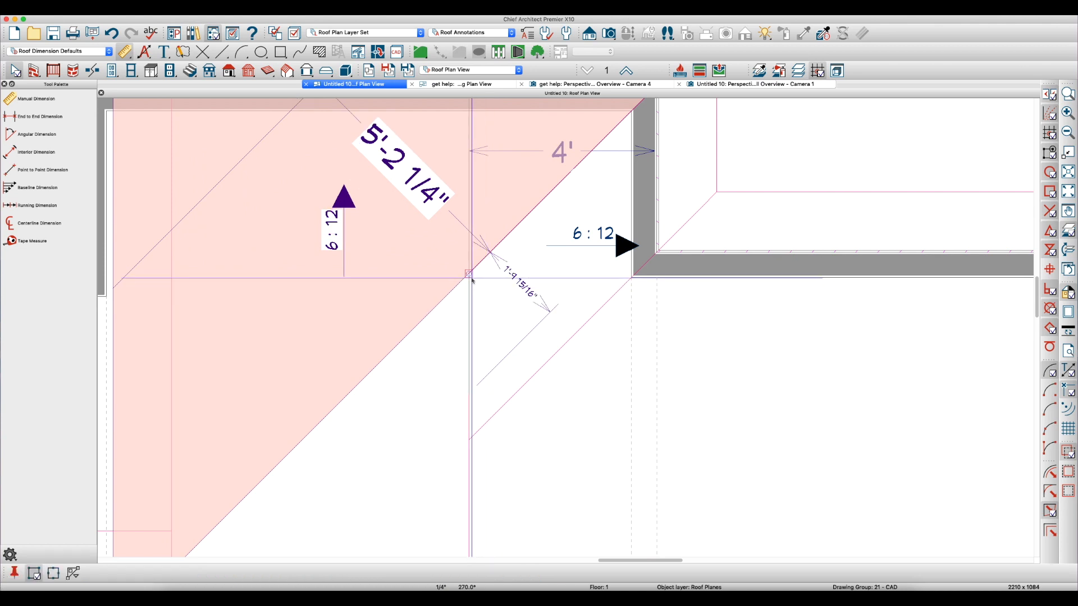
pyautogui.click(472, 279)
pyautogui.scroll(-5, 403, 360)
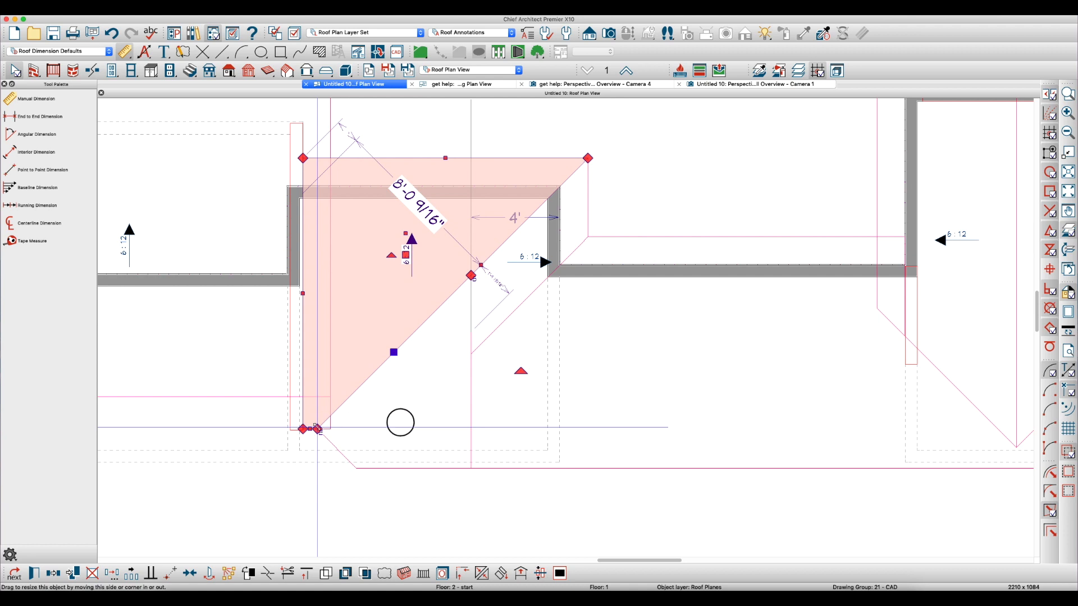
pyautogui.moveTo(317, 430); pyautogui.dragTo(473, 426)
pyautogui.scroll(1, 471, 404)
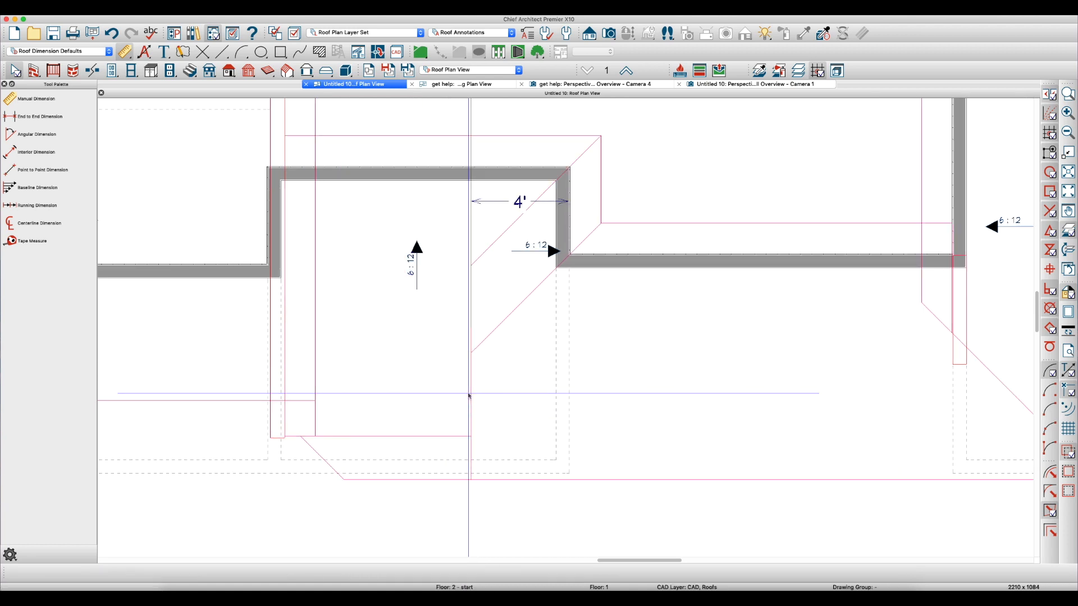
# Offset the bump-out plane's new vertical edge 12" horizontally past the reference line, with no vertical offset
pyautogui.moveTo(471, 394); pyautogui.dragTo(506, 401)
pyautogui.press('Tab')
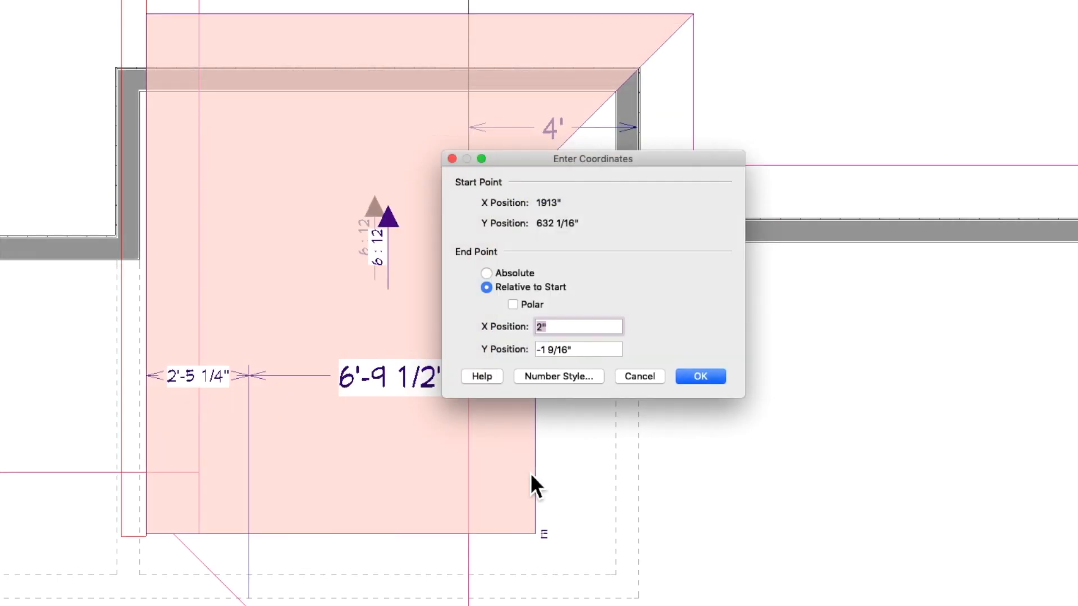
pyautogui.write('12')
pyautogui.press('Tab')
pyautogui.write('0')
pyautogui.press('Return')
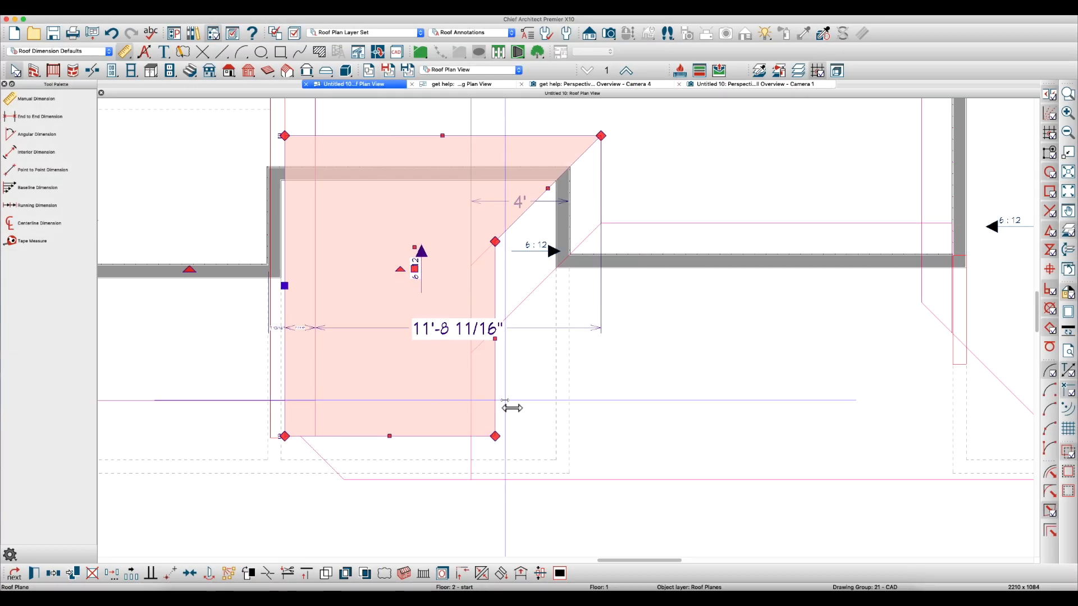
pyautogui.click(511, 388)
pyautogui.scroll(-3, 510, 387)
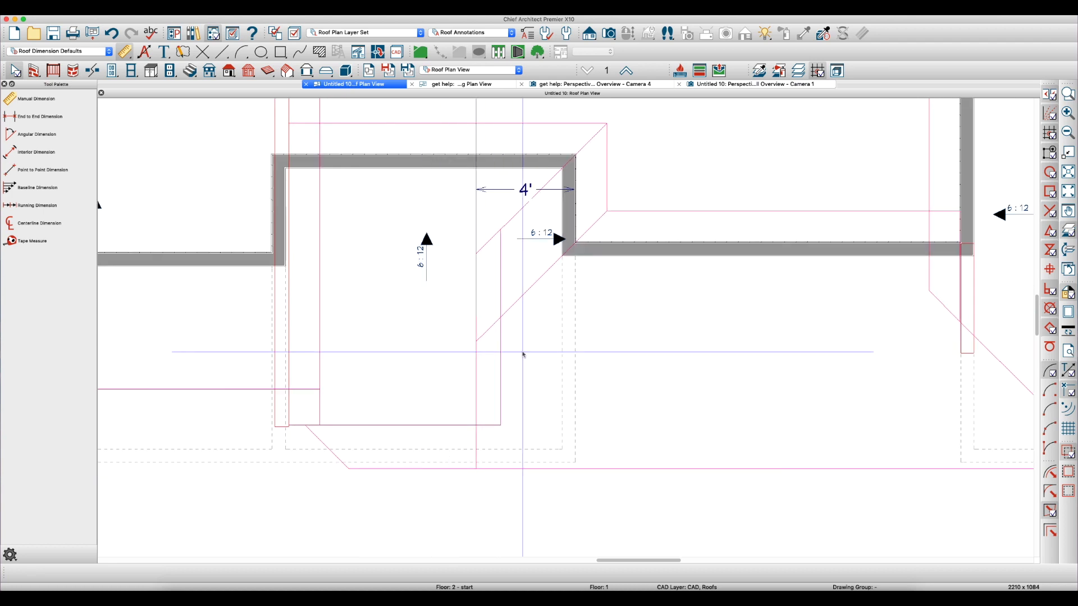
# Extend the bump-out plane's lower edge to line up with the main ridge line
pyautogui.scroll(-3, 530, 369)
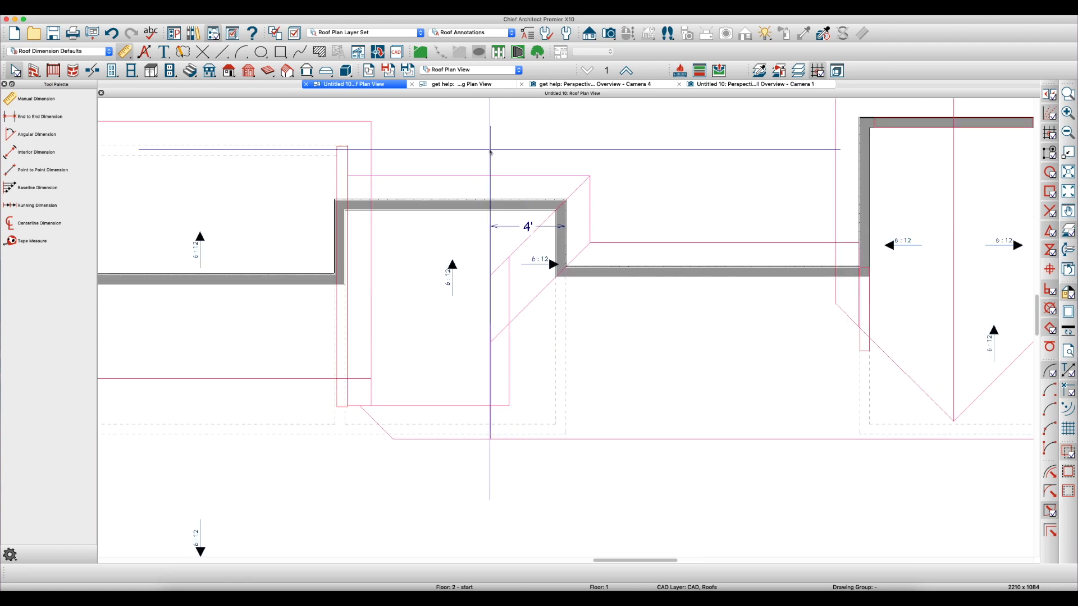
pyautogui.scroll(2, 482, 394)
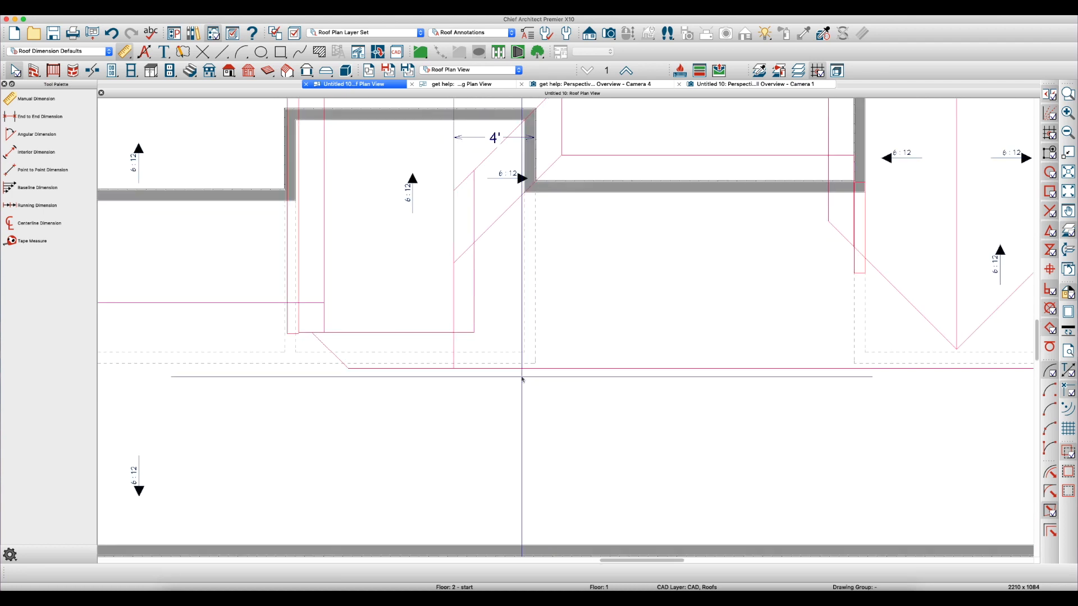
pyautogui.click(372, 369)
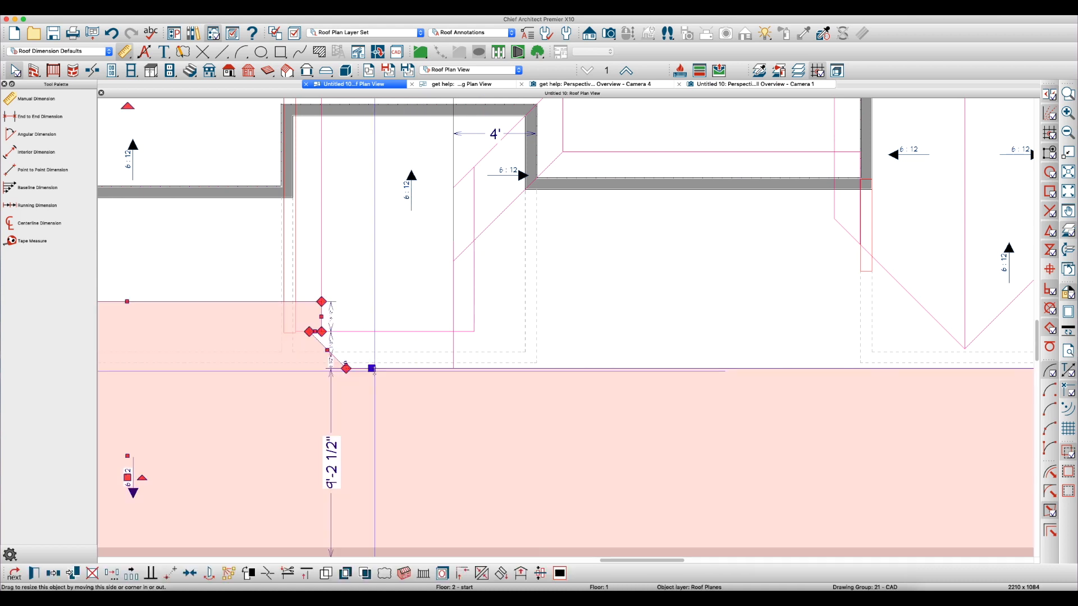
pyautogui.scroll(3, 323, 355)
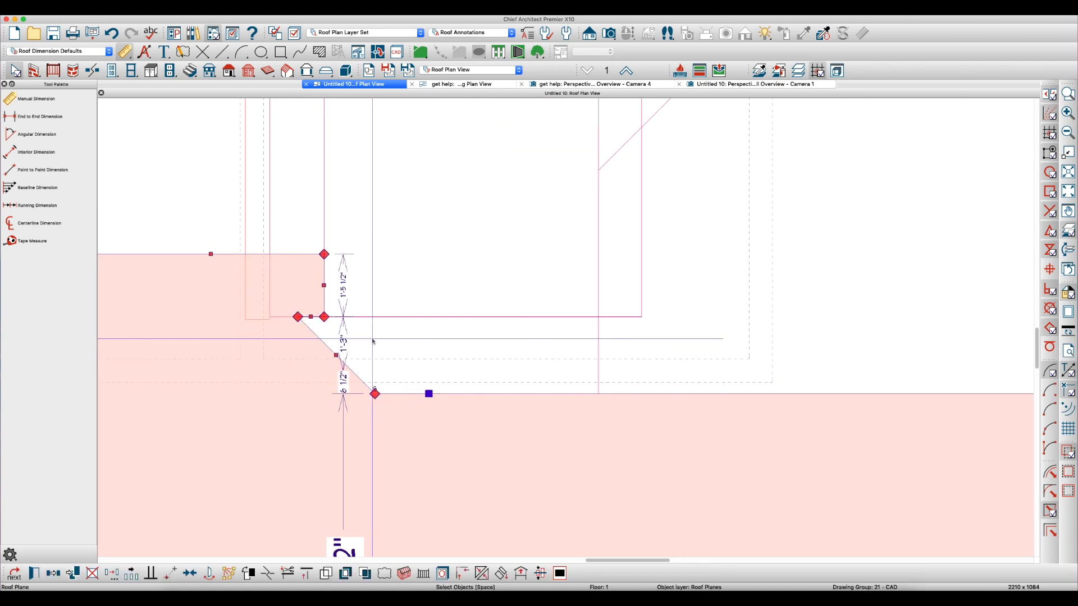
pyautogui.scroll(-3, 526, 338)
pyautogui.scroll(1, 442, 291)
pyautogui.scroll(-1, 509, 370)
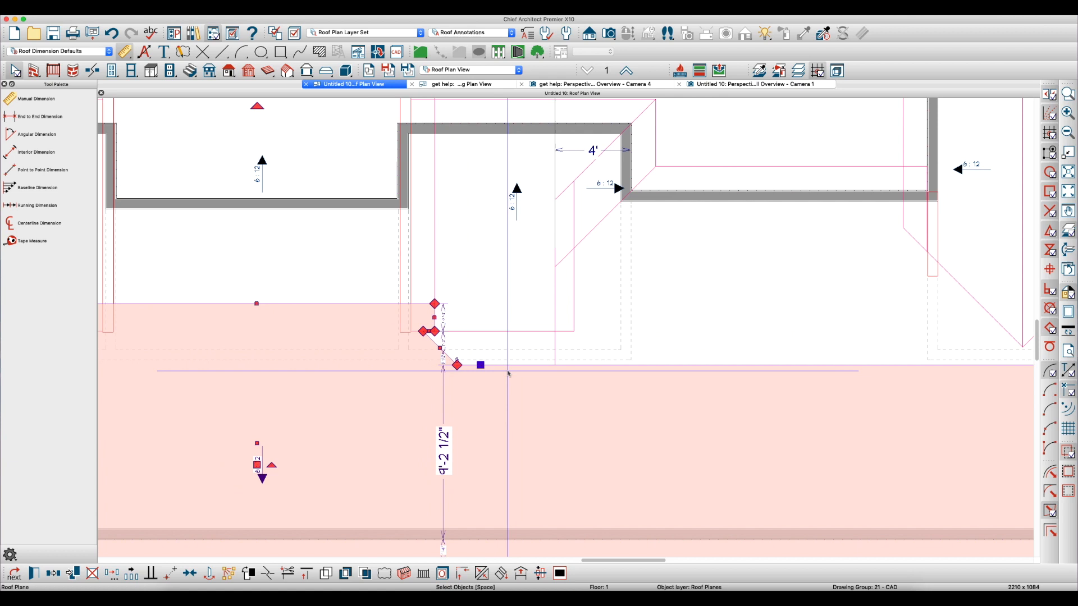
pyautogui.scroll(-1, 498, 317)
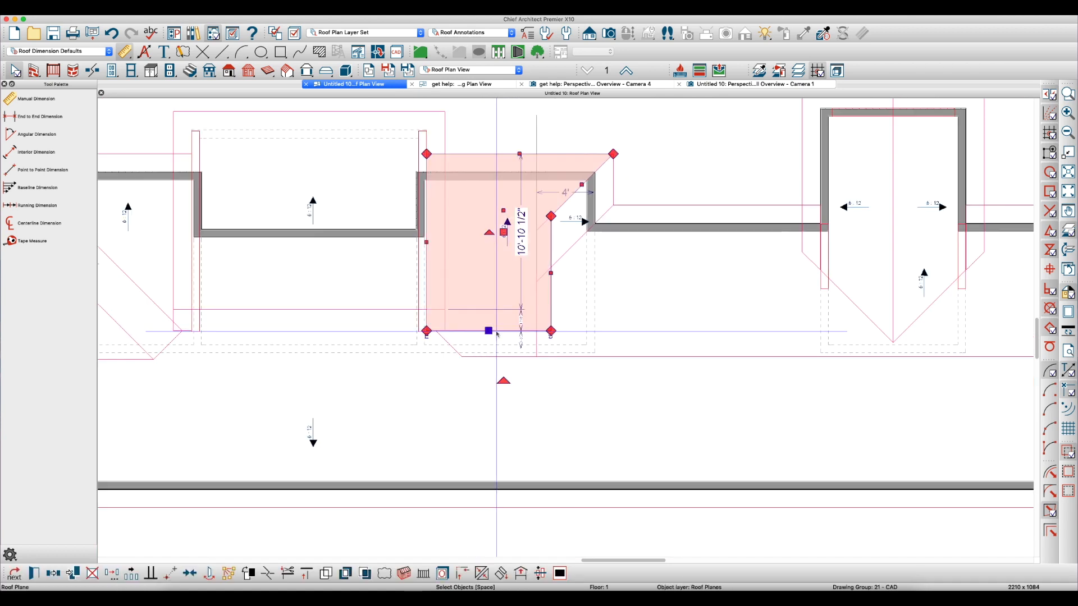
pyautogui.moveTo(488, 335); pyautogui.dragTo(489, 357)
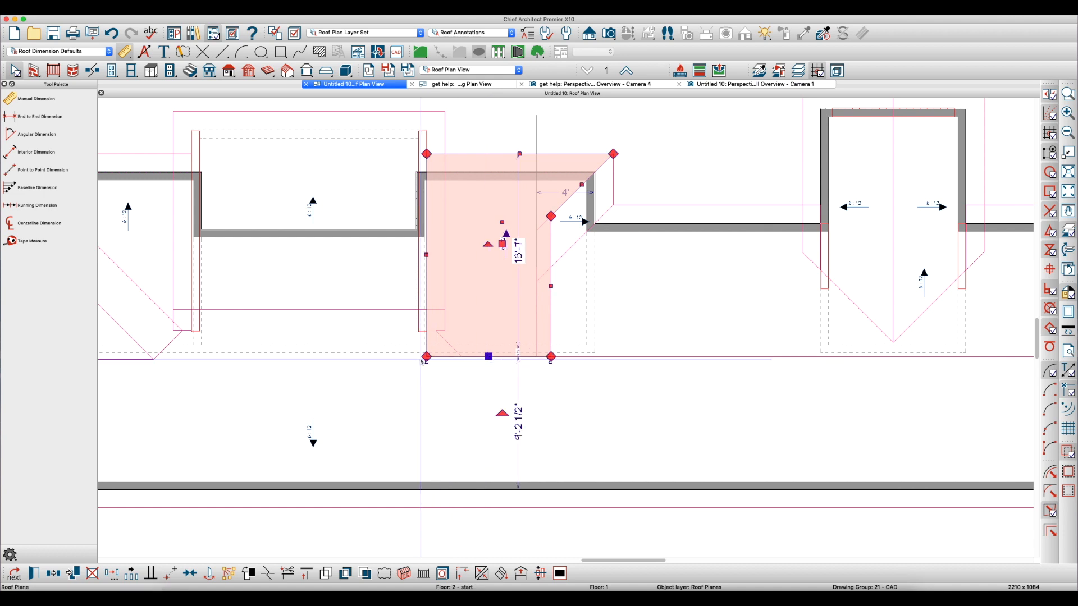
pyautogui.scroll(1, 421, 357)
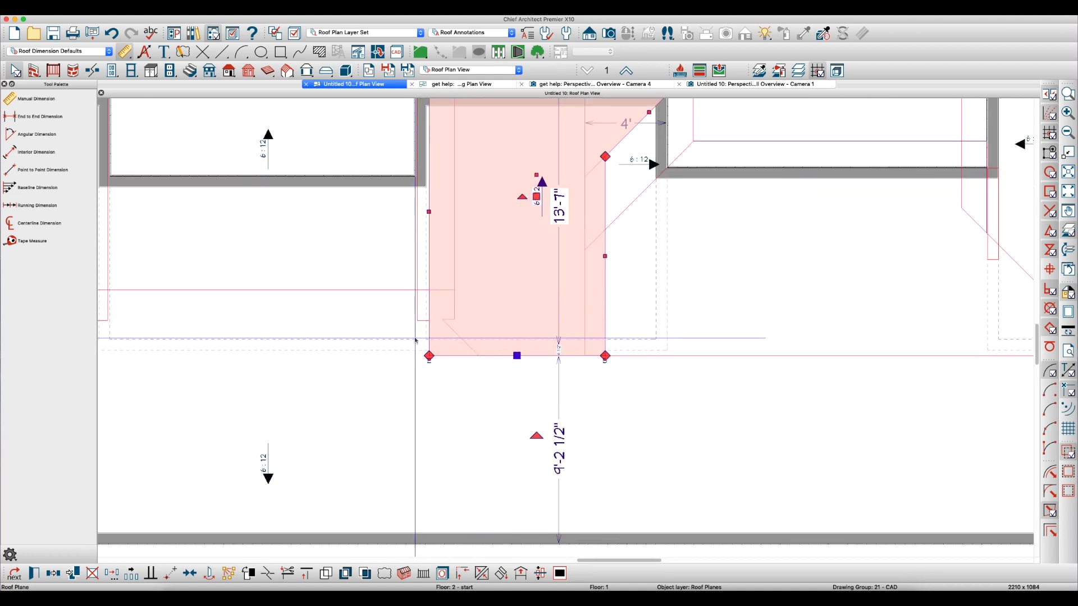
# Square off the opposite roof plane's notch beside the bump-out by moving its angled corners into line with the notch's vertical side
pyautogui.click(386, 291)
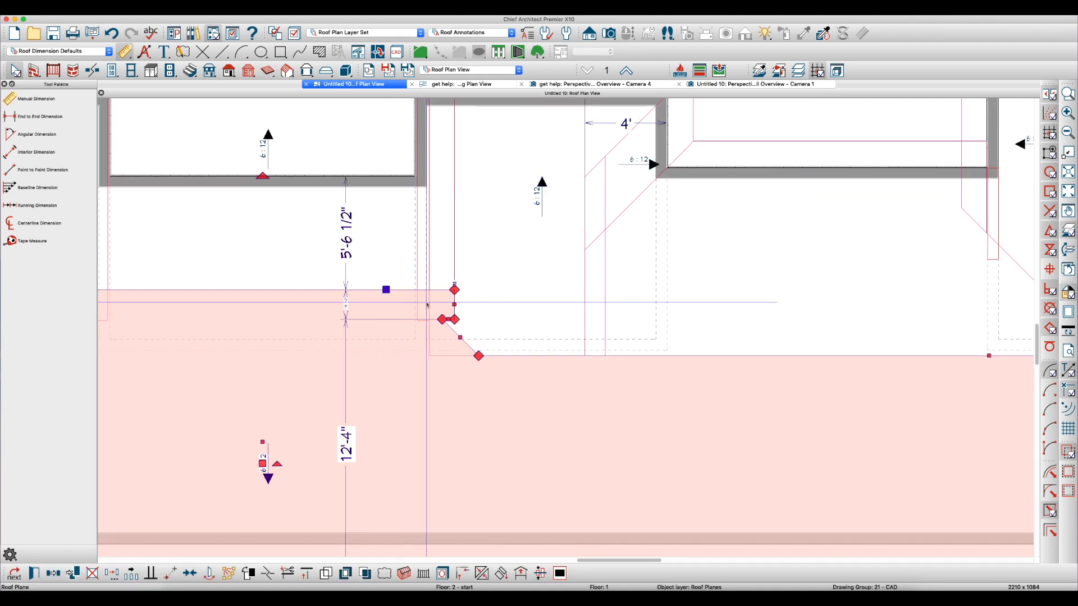
pyautogui.scroll(1, 440, 312)
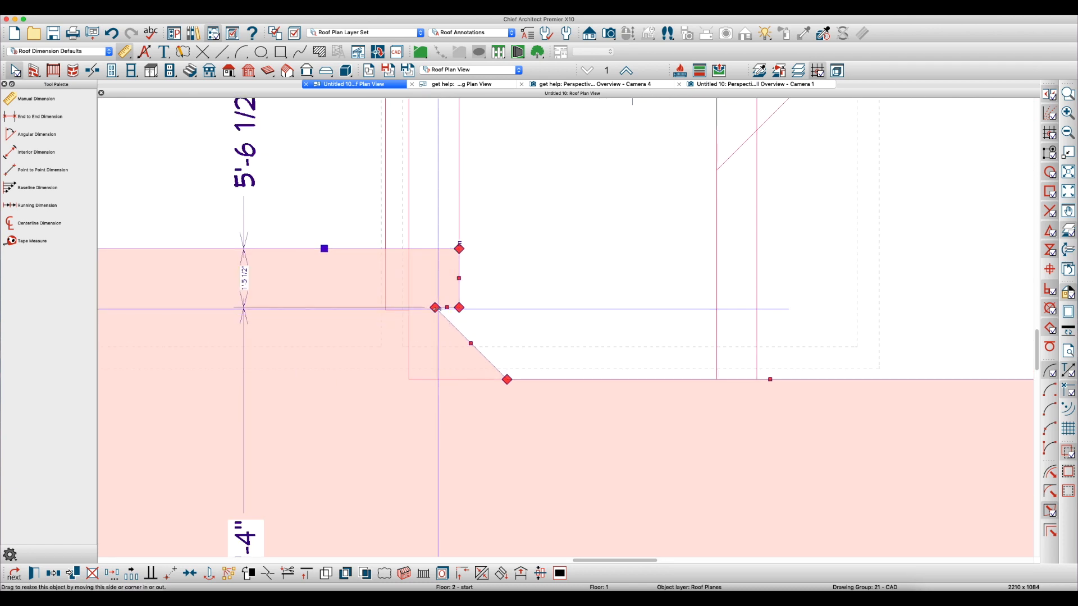
pyautogui.moveTo(440, 315); pyautogui.dragTo(460, 308)
pyautogui.moveTo(507, 380); pyautogui.dragTo(459, 379)
pyautogui.moveTo(457, 309); pyautogui.dragTo(459, 248)
pyautogui.press('Escape')
pyautogui.scroll(-2, 493, 369)
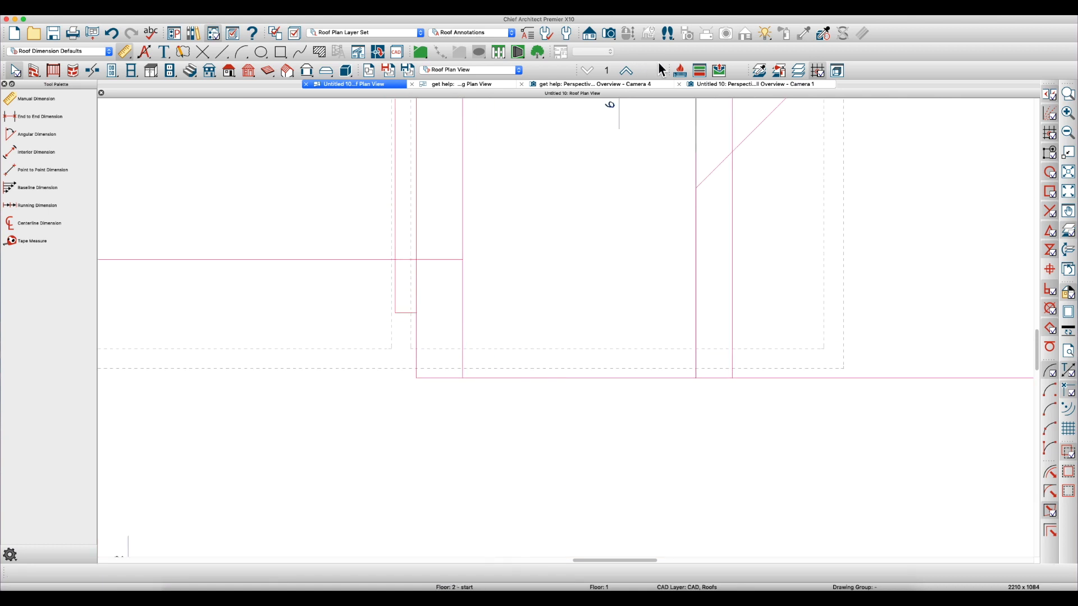
# Examine how the bump-out plane and the opposite roof plane meet in the perspective overview, and return to the roof plan
pyautogui.click(735, 85)
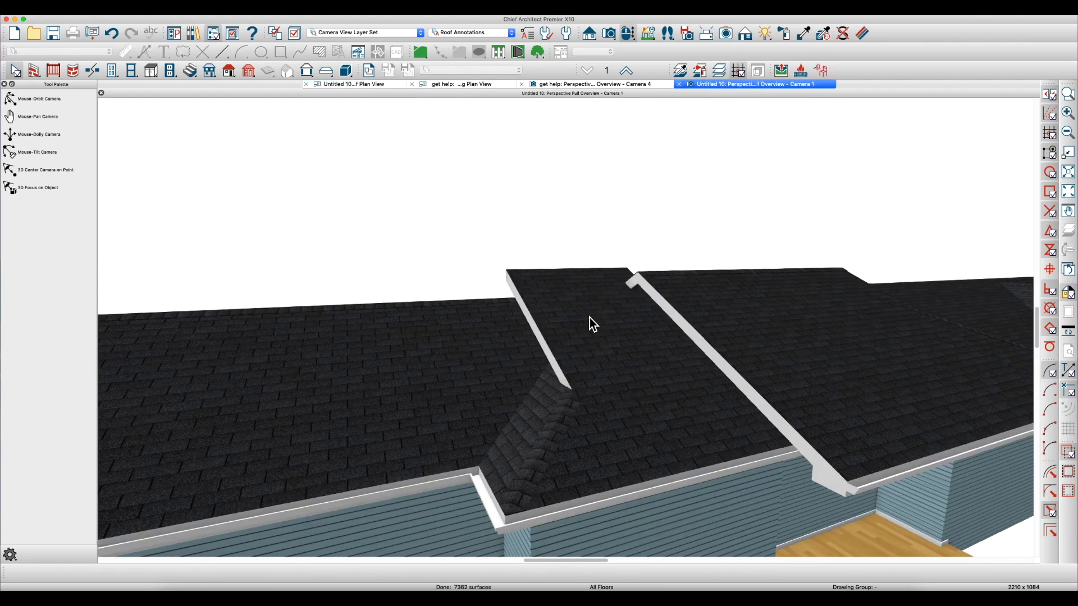
pyautogui.scroll(5, 584, 399)
pyautogui.moveTo(632, 386); pyautogui.dragTo(752, 458)
pyautogui.click(386, 387)
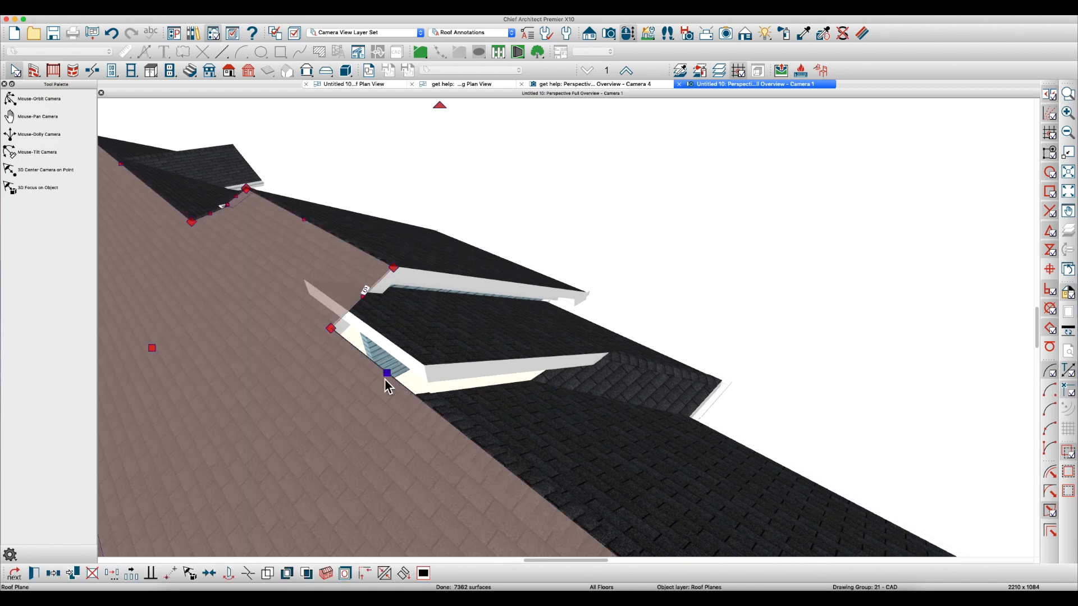
pyautogui.click(404, 354)
pyautogui.press('Escape')
pyautogui.click(361, 84)
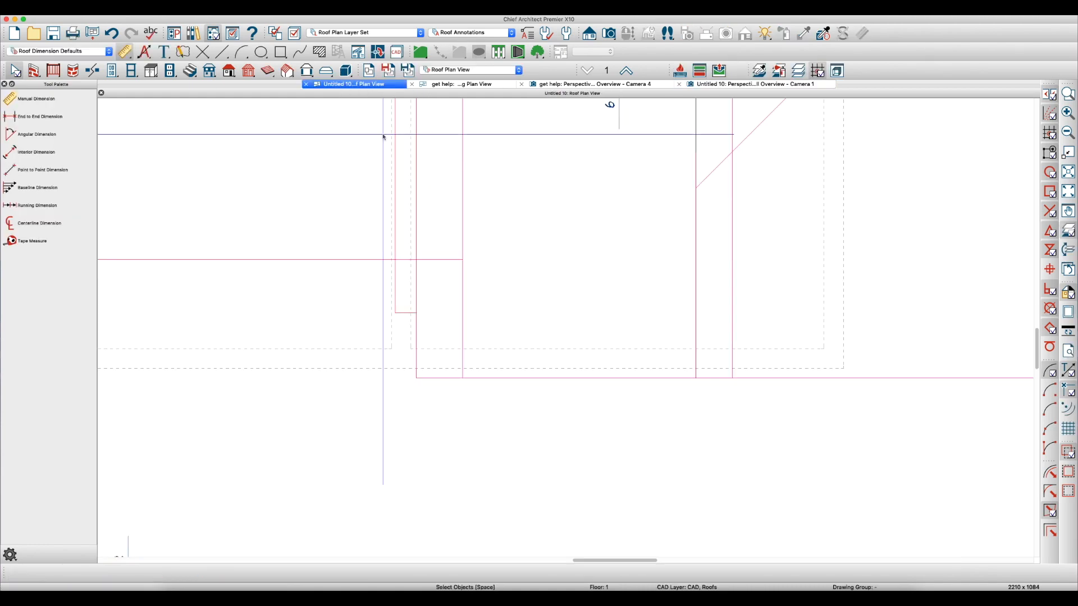
# Break the opposite plane's ridge edge at the bump-out plane's side and pull the middle segment back to about 8'-3 1/2" from the wall
pyautogui.click(434, 373)
pyautogui.scroll(-2, 434, 375)
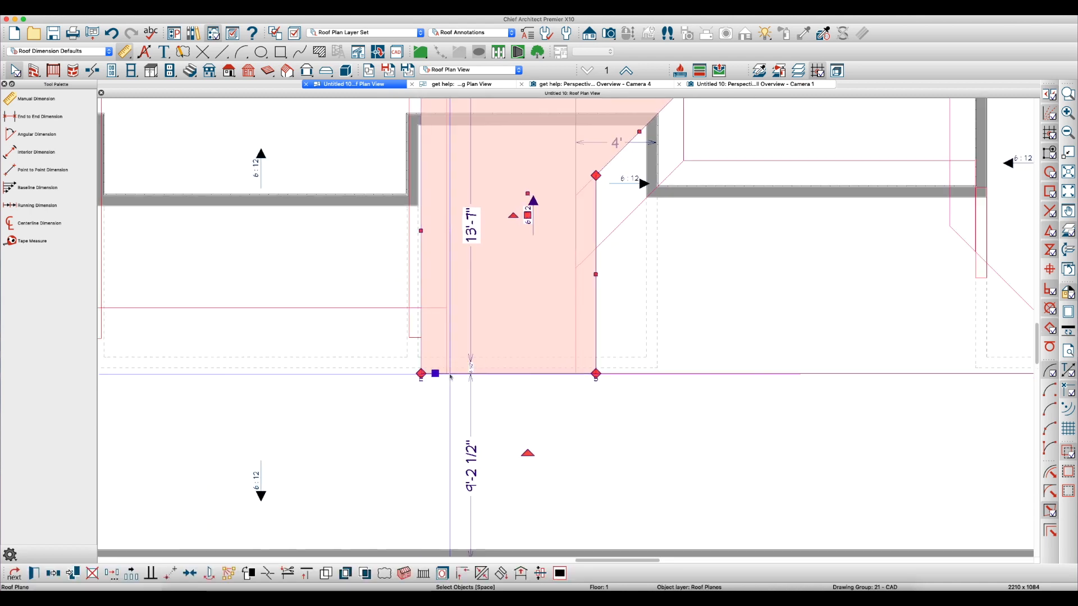
pyautogui.click(710, 377)
pyautogui.scroll(1, 579, 392)
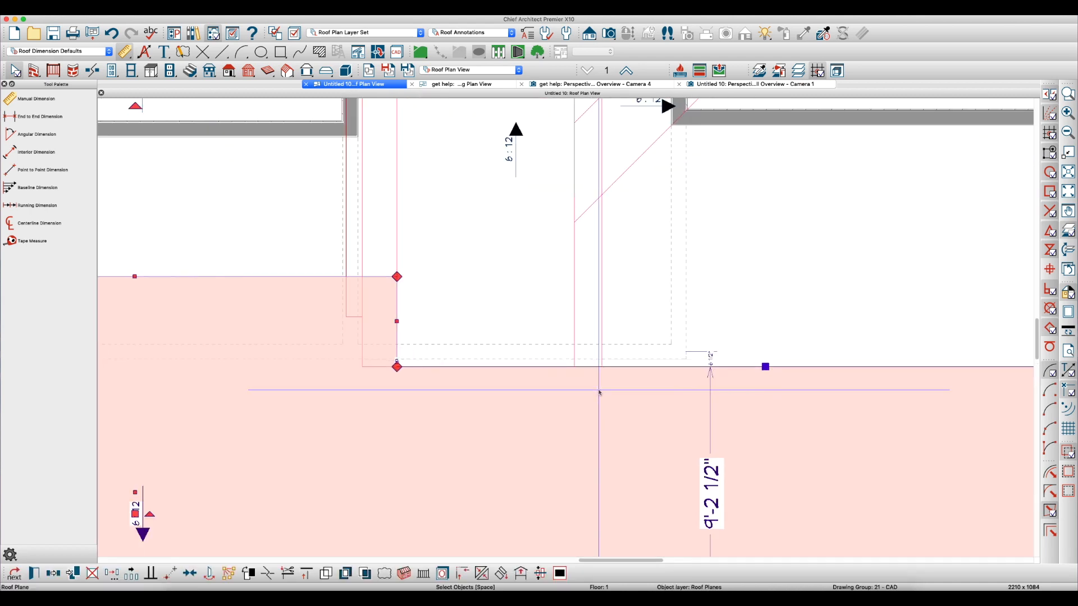
pyautogui.press('Escape')
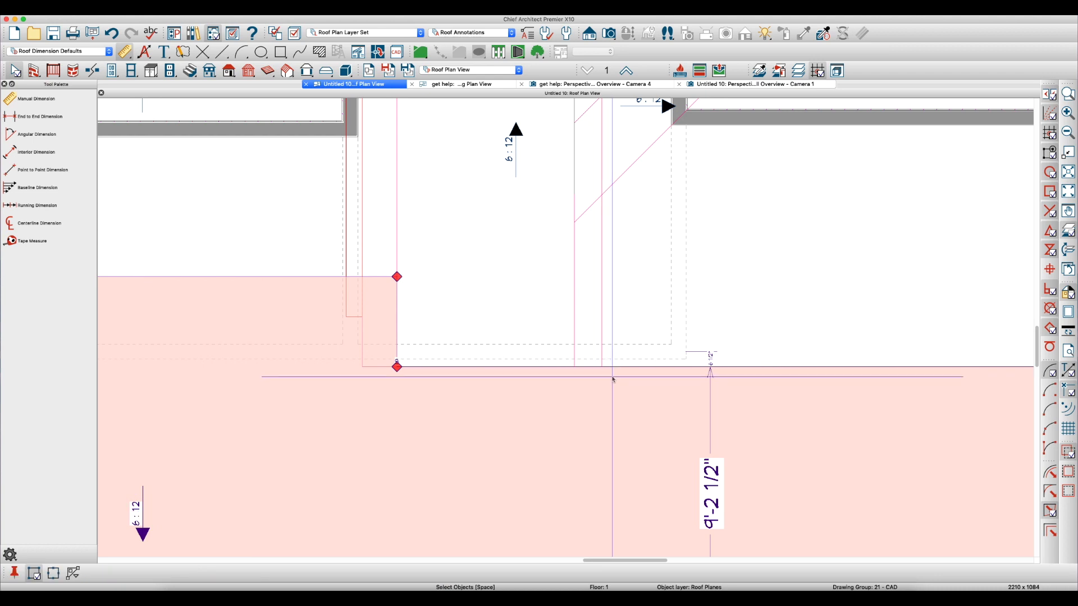
pyautogui.click(598, 375)
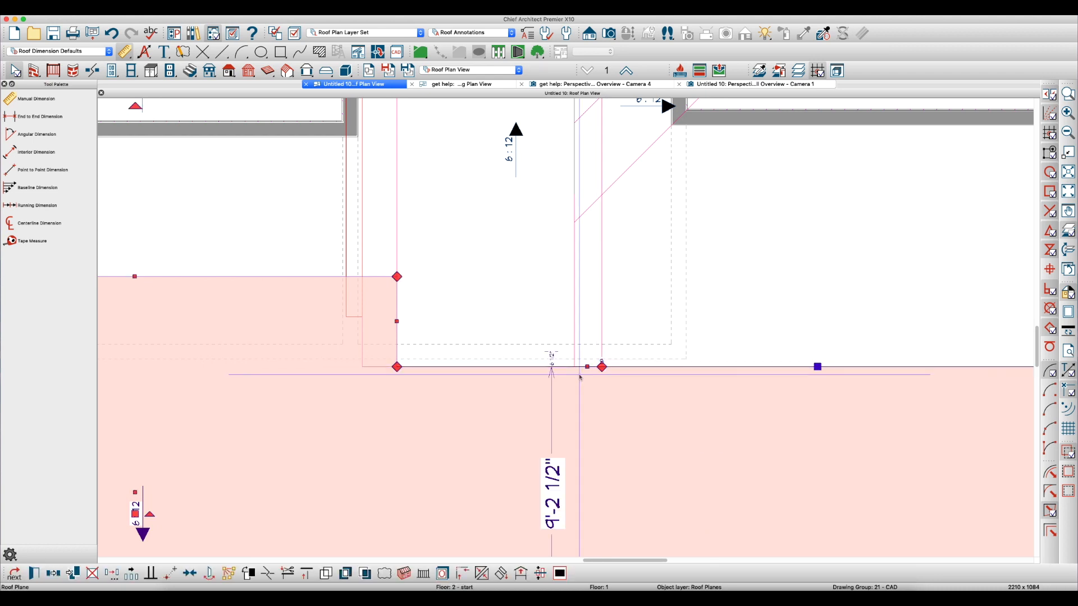
pyautogui.moveTo(584, 368); pyautogui.dragTo(578, 393)
pyautogui.click(500, 393)
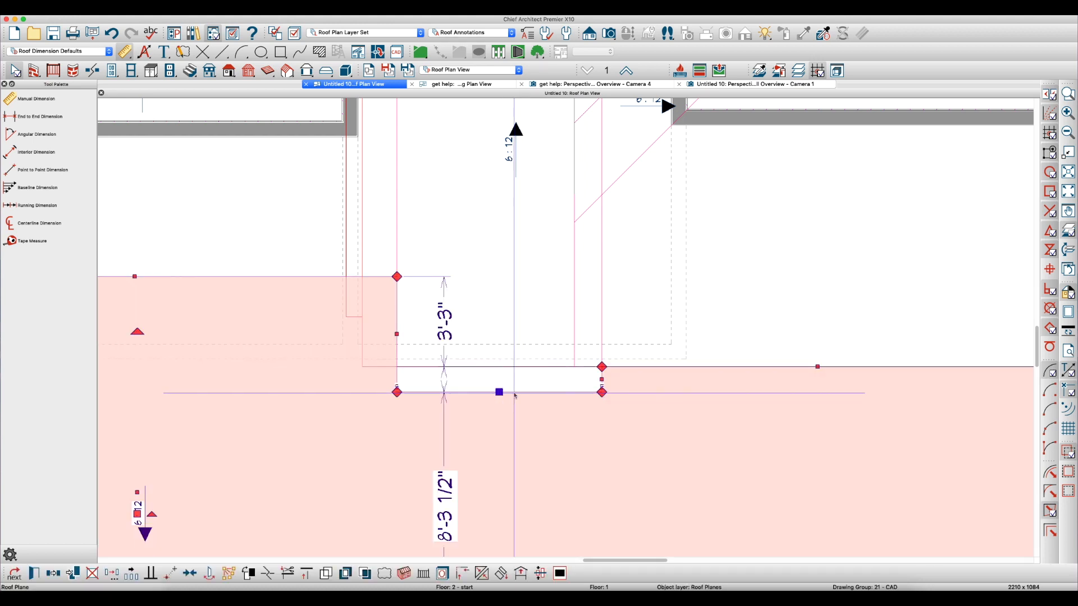
# Try to join the opposite plane's recessed ridge segment to the bump-out plane
pyautogui.keyDown('shift'); pyautogui.click(513, 380); pyautogui.keyUp('shift')
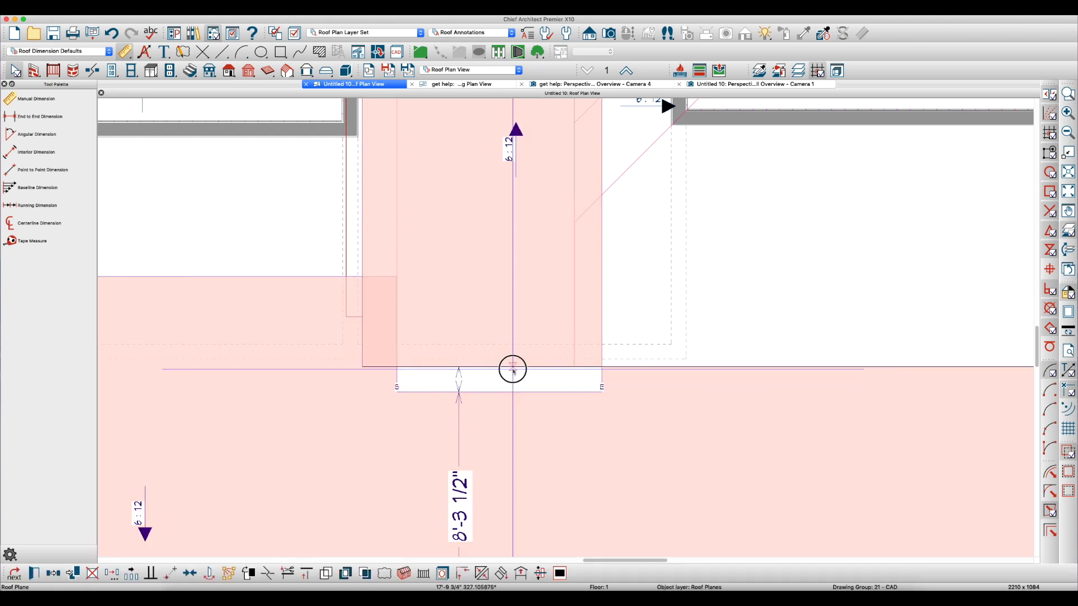
pyautogui.click(512, 370)
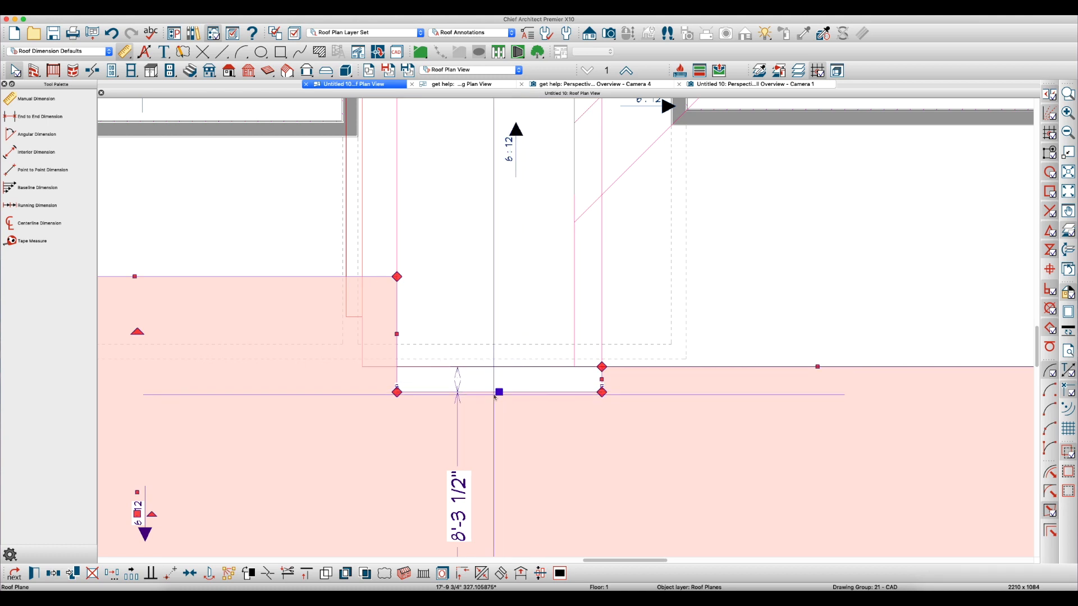
pyautogui.click(599, 303)
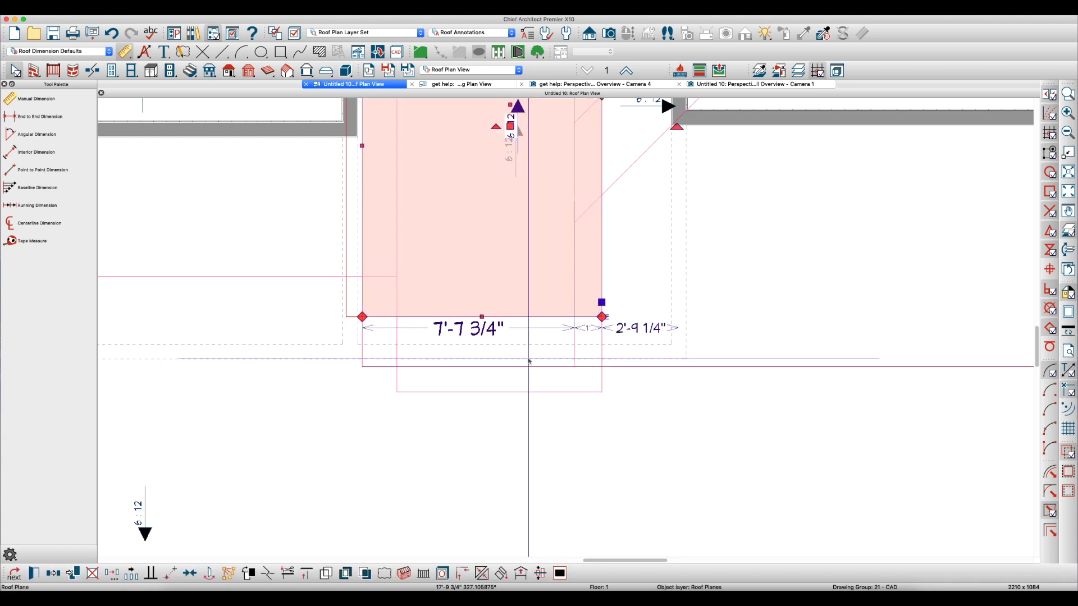
pyautogui.press('Delete')
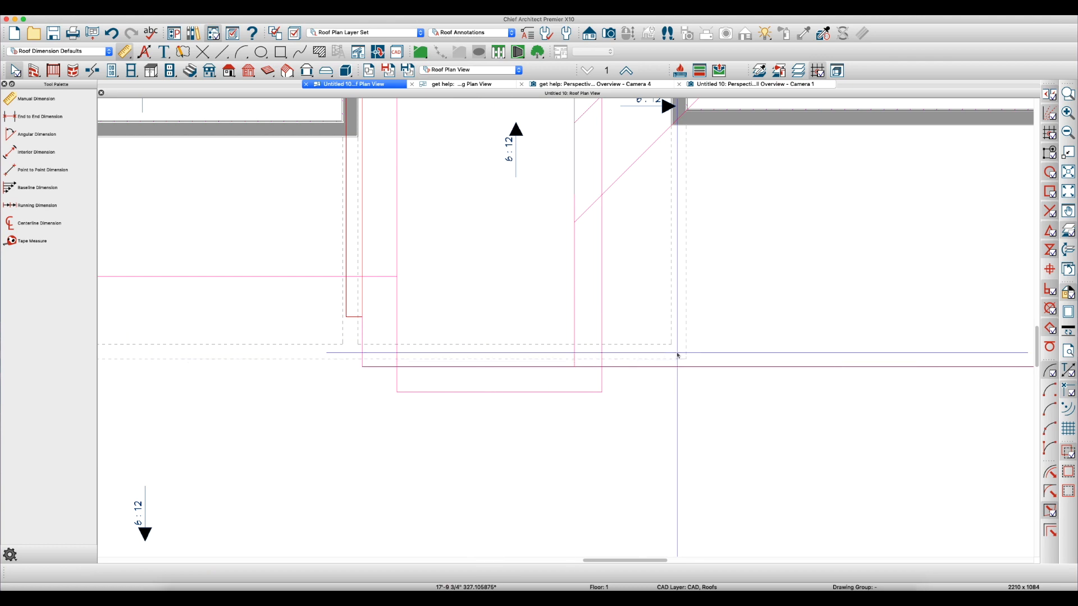
# Return the bump-out plane's lower edge to the level of the adjacent narrow gable strip's lower end
pyautogui.click(718, 365)
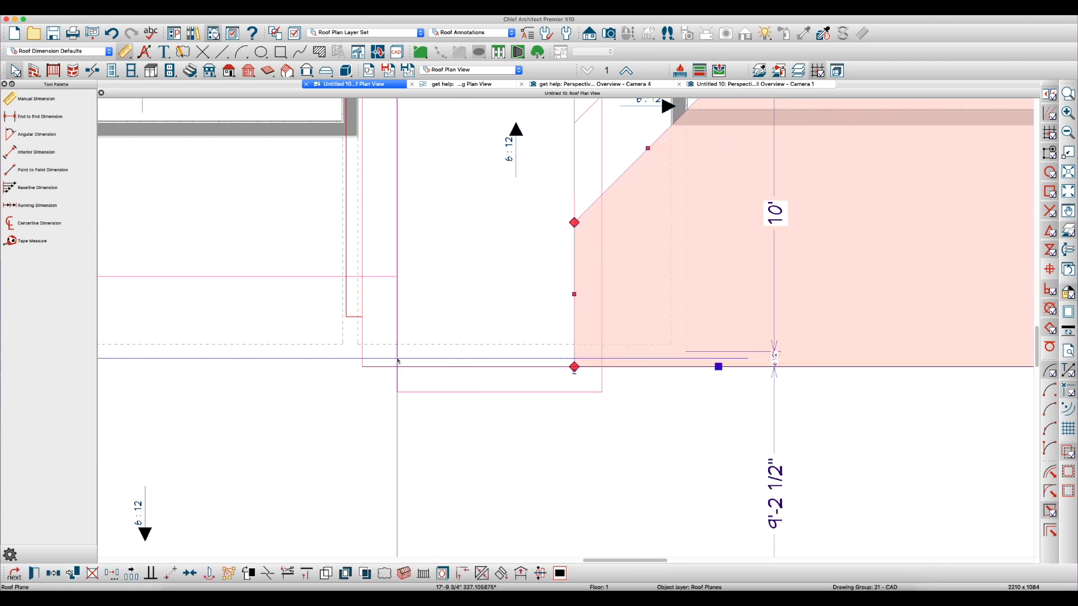
pyautogui.click(382, 367)
pyautogui.press('Tab')
pyautogui.press('Delete')
pyautogui.click(375, 369)
pyautogui.scroll(-1, 469, 323)
pyautogui.press('Escape')
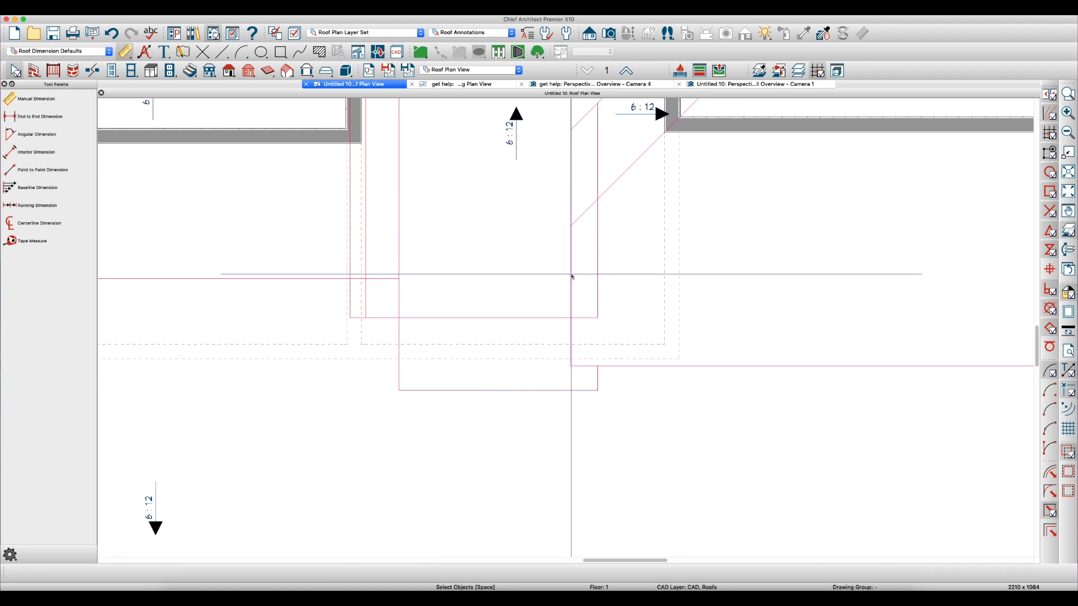
# Move the opposite plane's recessed segment up past the ridge line to just below the bump-out plane's lower edge
pyautogui.click(481, 319)
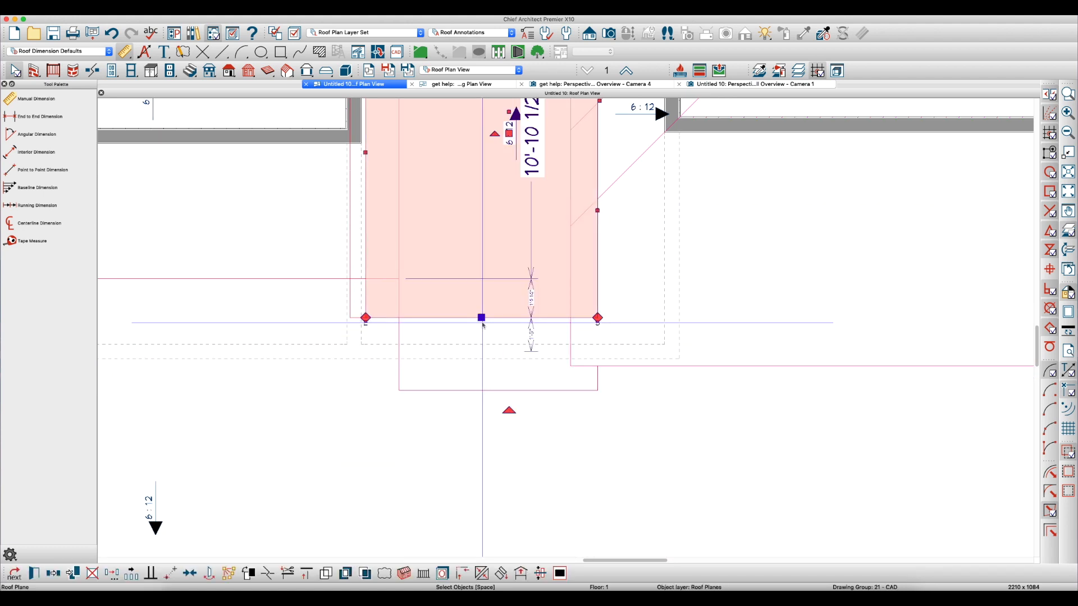
pyautogui.click(477, 388)
pyautogui.moveTo(477, 388); pyautogui.dragTo(474, 333)
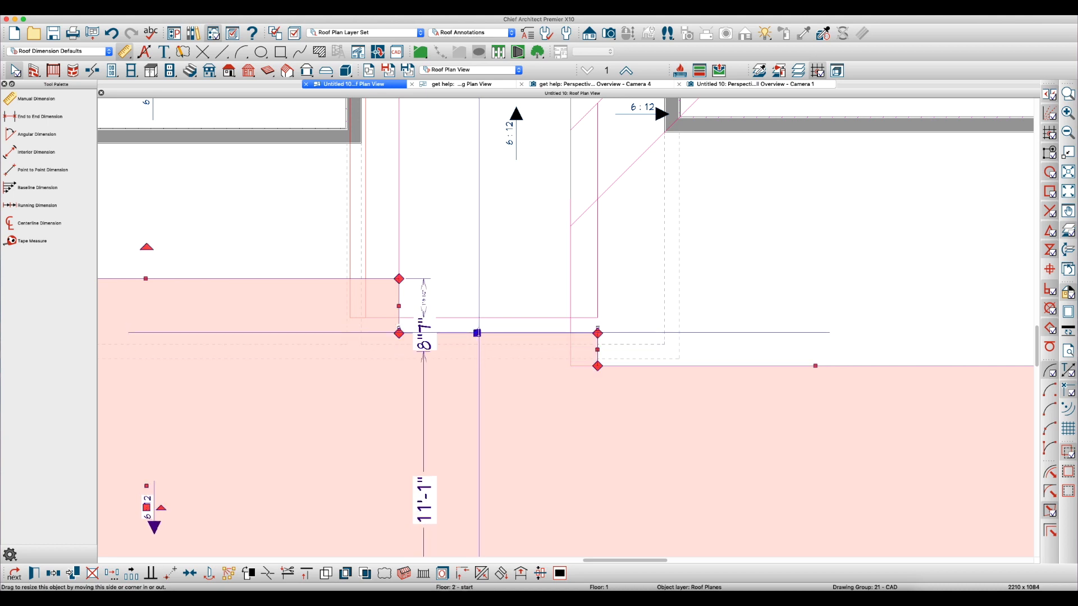
# Align the opposite plane's recessed segment with the lower edge of the adjacent bump-out plane
pyautogui.scroll(1, 474, 333)
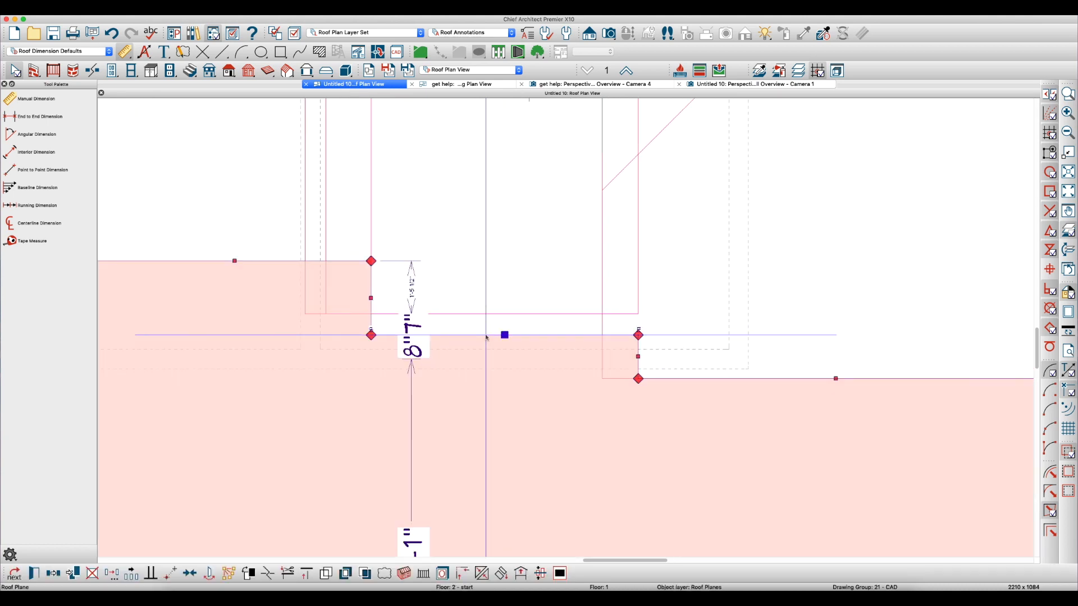
pyautogui.moveTo(492, 315); pyautogui.dragTo(492, 314)
pyautogui.press('Escape')
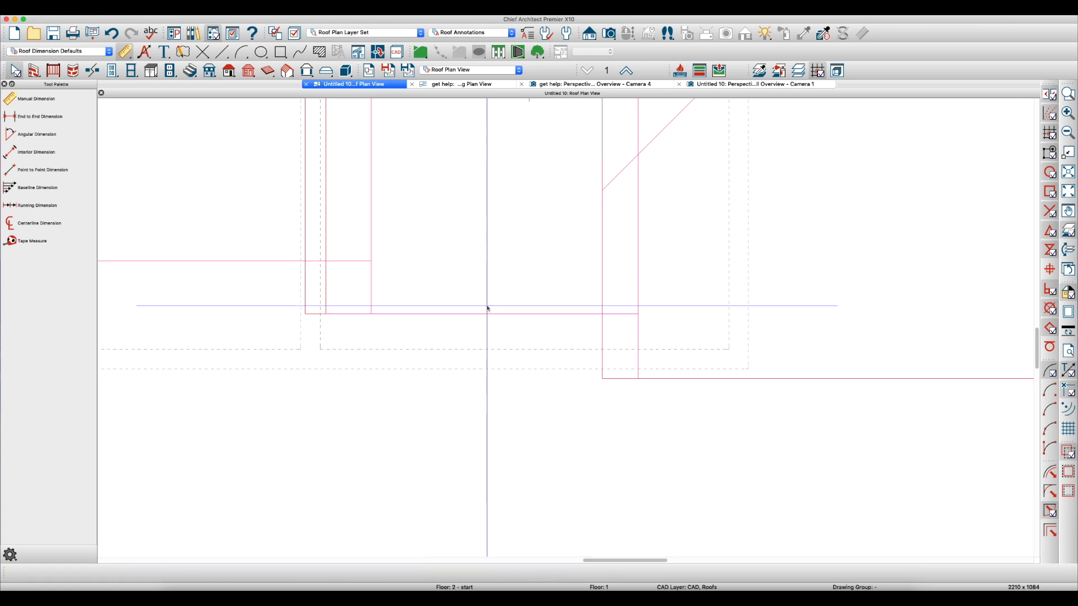
# Inspect the gables and ridge around the bump-out from the bump-out side in the perspective overview
pyautogui.click(736, 84)
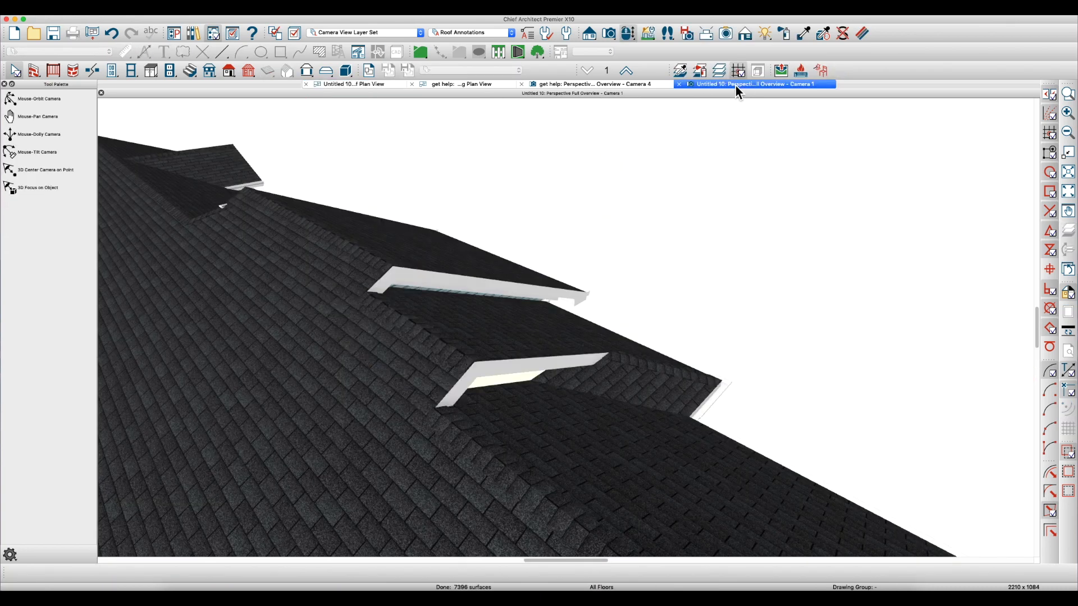
pyautogui.moveTo(473, 331); pyautogui.dragTo(480, 375)
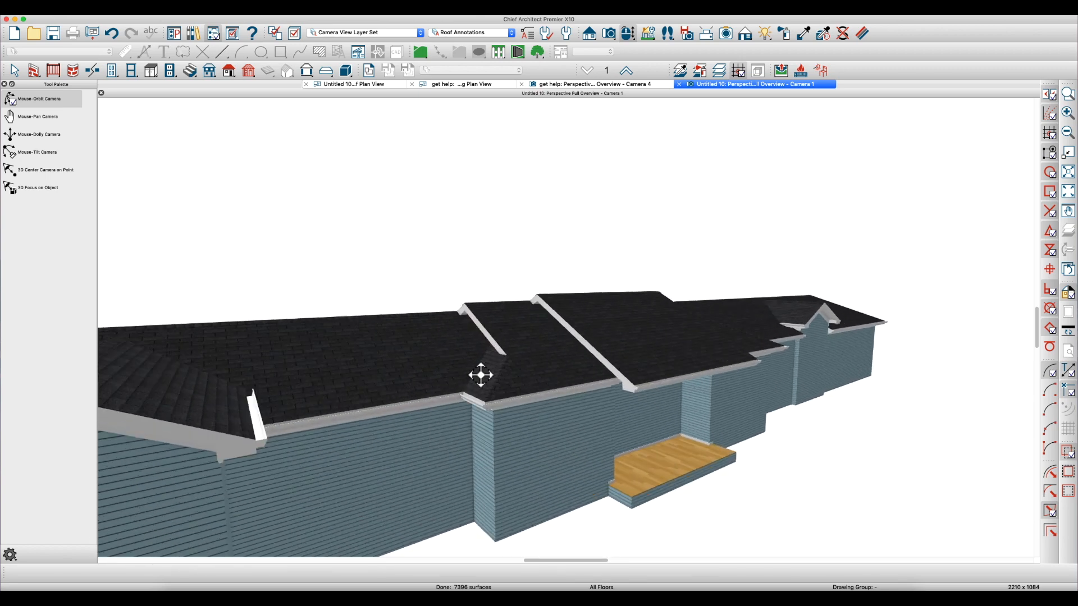
pyautogui.click(366, 85)
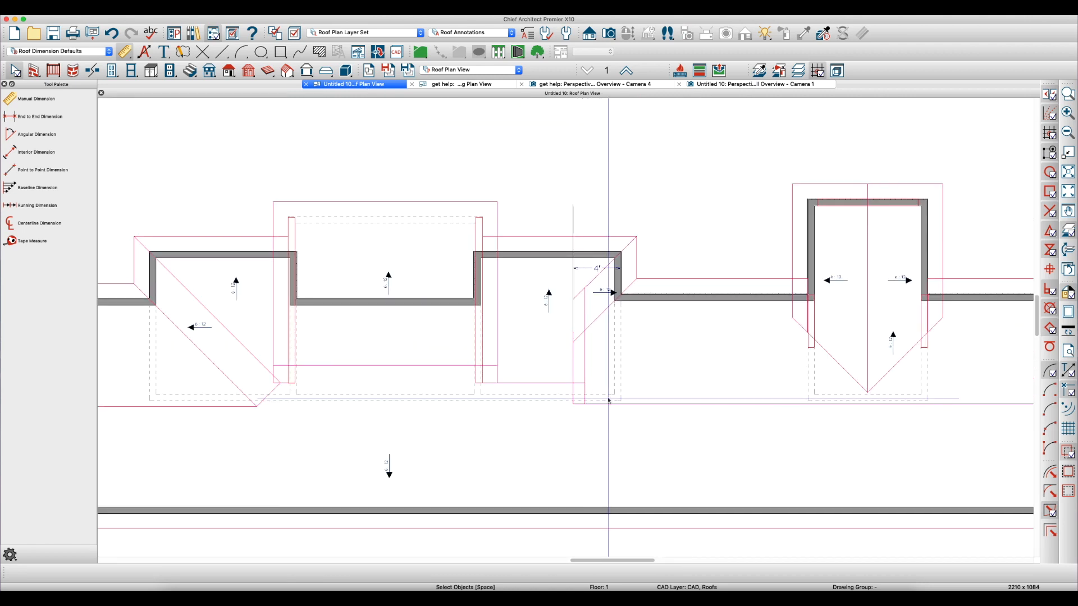
# Draw a vertical CAD line about 10'-11" long across the other wing beside the middle bump-out, near its outer wall
pyautogui.scroll(-2, 609, 400)
pyautogui.scroll(1, 617, 325)
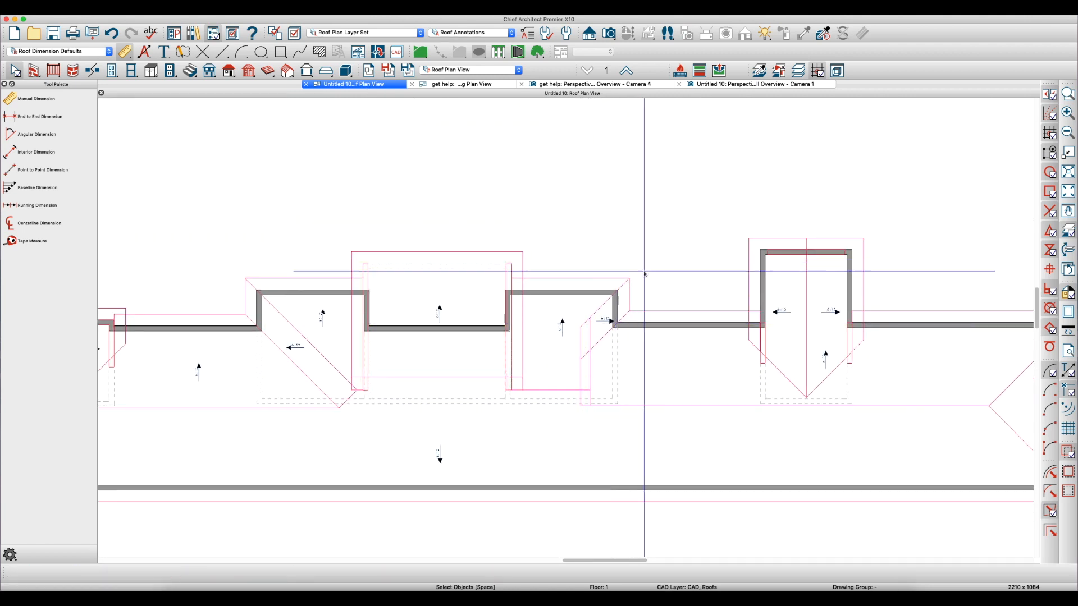
pyautogui.scroll(-1, 642, 342)
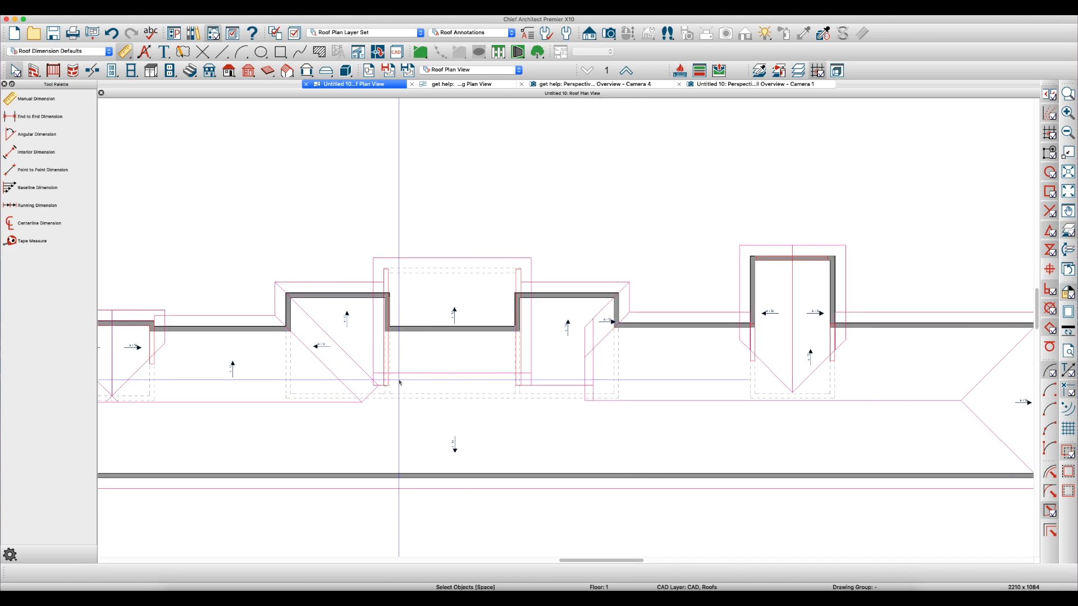
pyautogui.scroll(3, 255, 302)
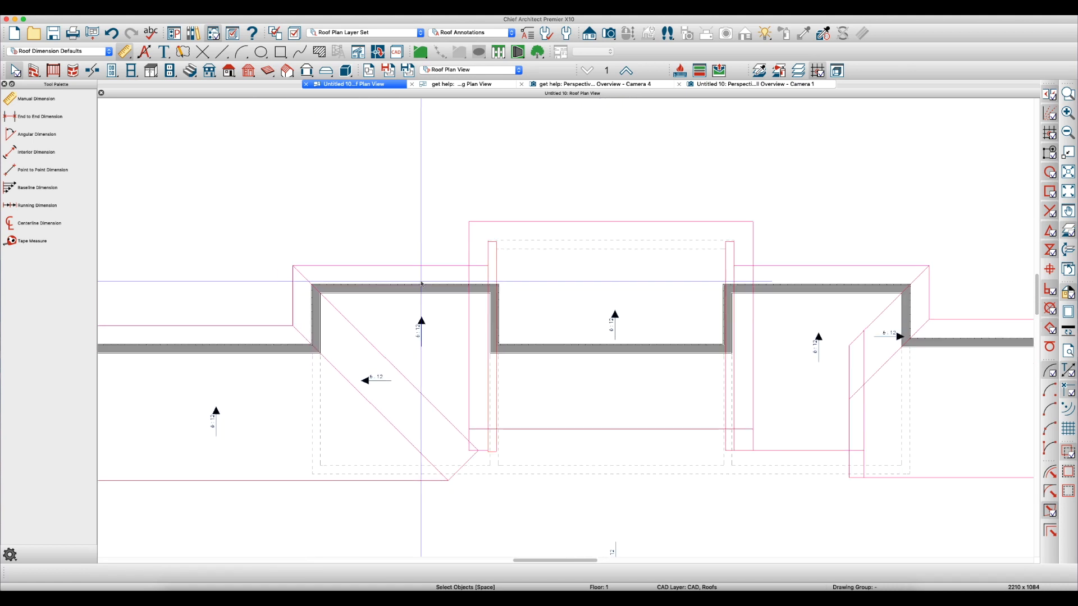
pyautogui.scroll(1, 362, 338)
pyautogui.press('l')
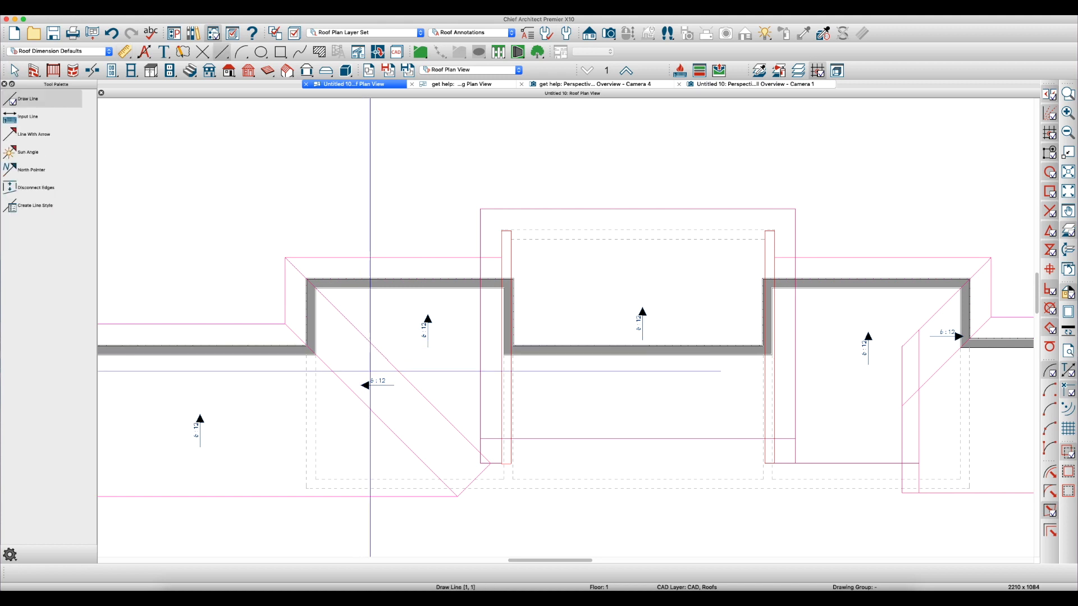
pyautogui.scroll(1, 370, 371)
pyautogui.moveTo(377, 371); pyautogui.dragTo(385, 179)
pyautogui.press('space')
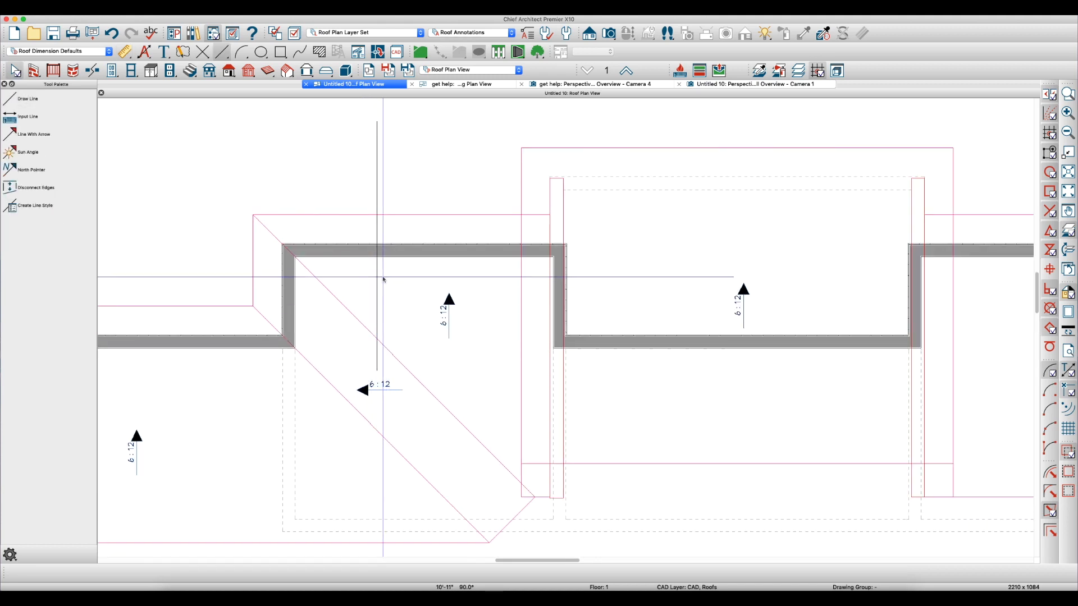
# Dimension the CAD line from the wing's outer side wall and set its distance to 4'
pyautogui.click(376, 300)
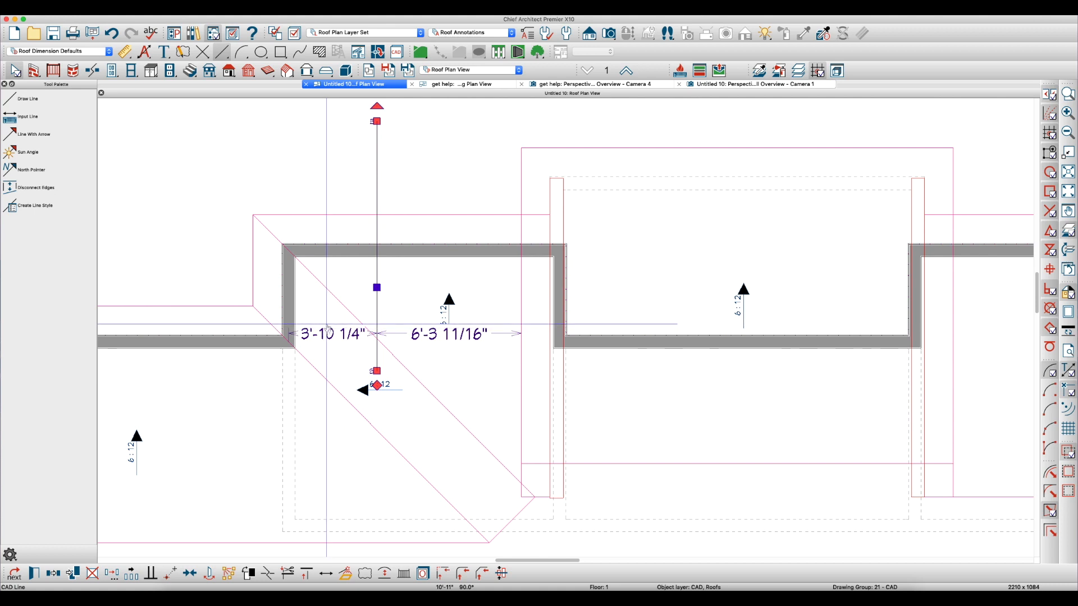
pyautogui.press('d')
pyautogui.moveTo(277, 276); pyautogui.dragTo(378, 280)
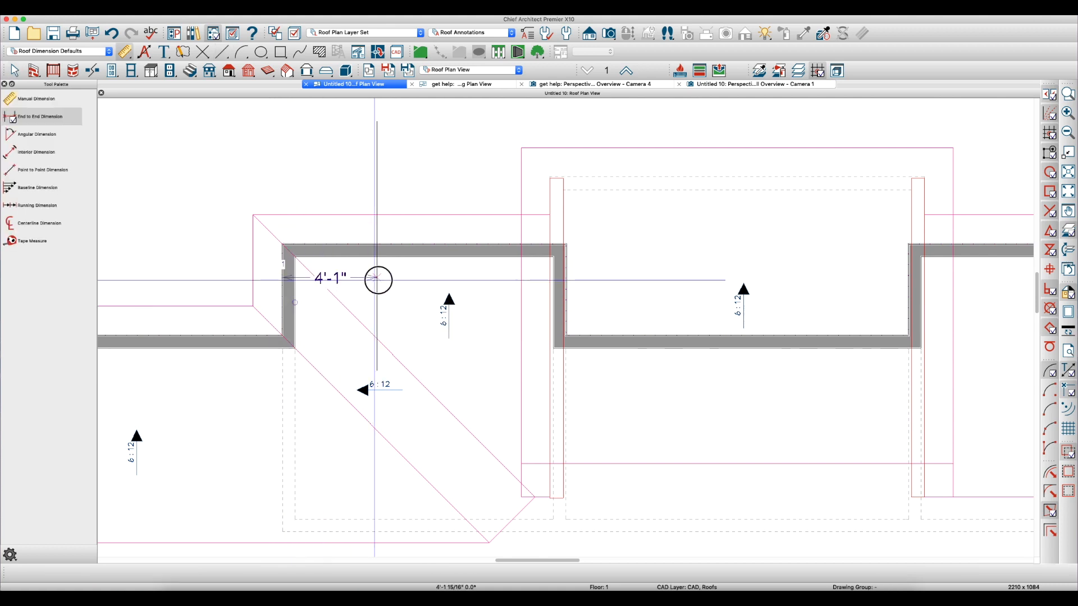
pyautogui.press('space')
pyautogui.click(376, 280)
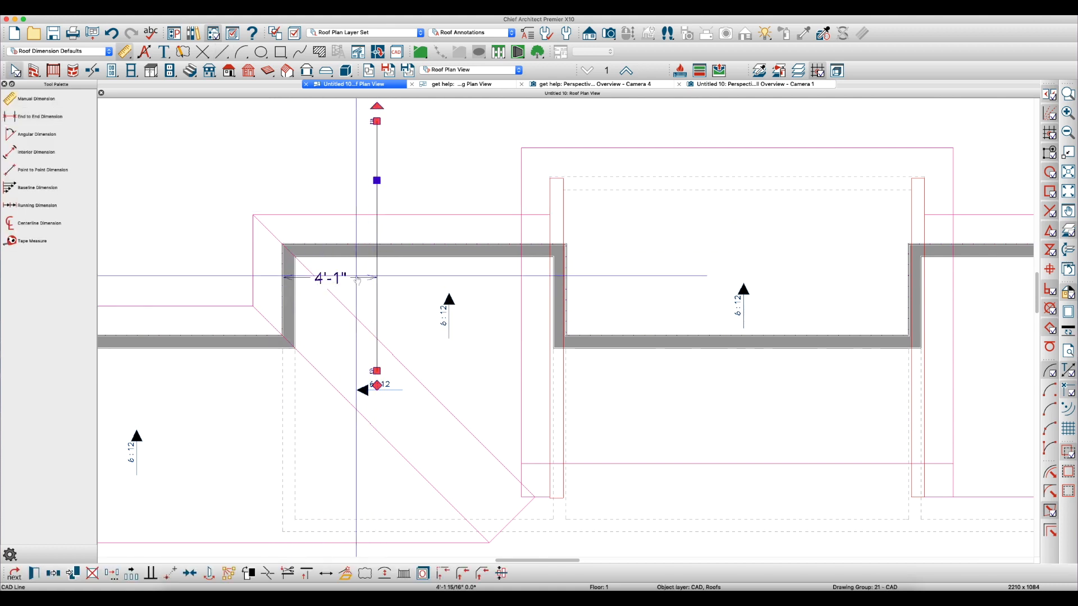
pyautogui.click(357, 279)
pyautogui.write("4'")
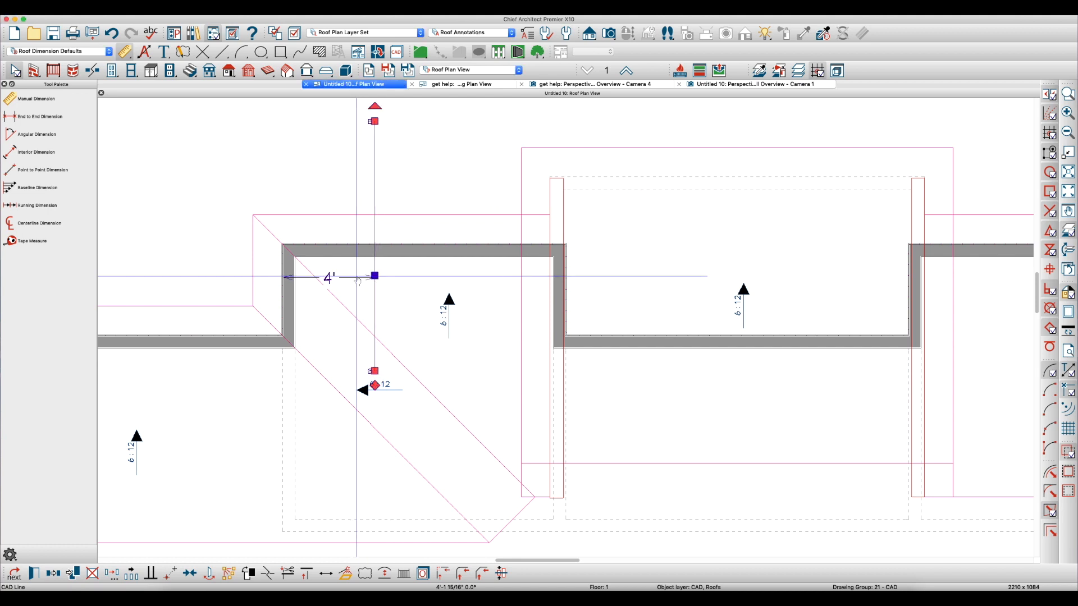
pyautogui.press('Return')
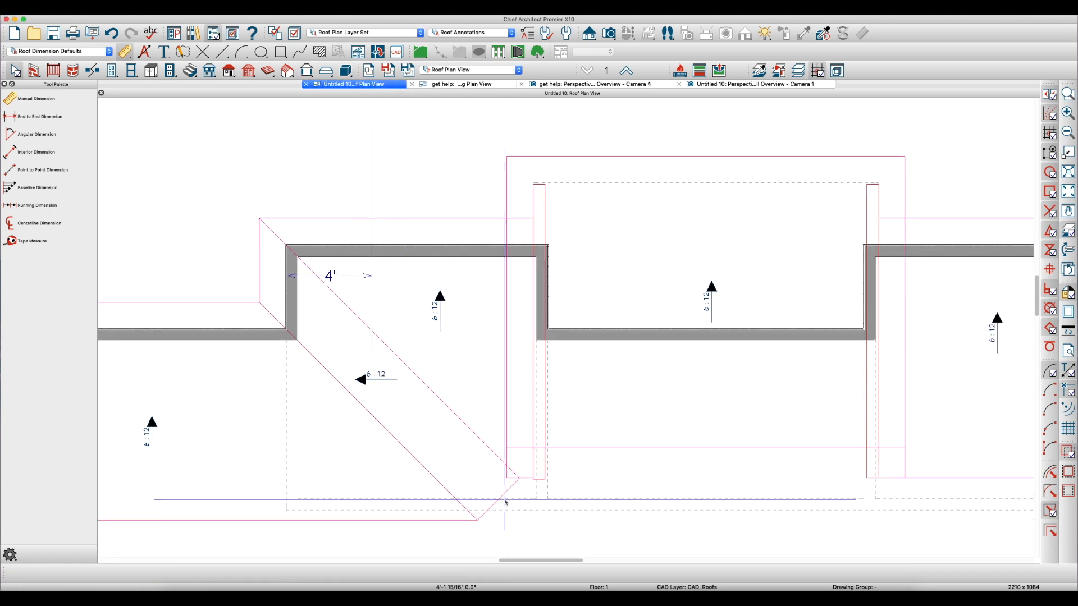
# Pull the side-facing plane's inner end edge back to the 4' reference line
pyautogui.click(503, 496)
pyautogui.moveTo(502, 494); pyautogui.dragTo(375, 412)
pyautogui.scroll(-4, 511, 295)
pyautogui.scroll(2, 511, 295)
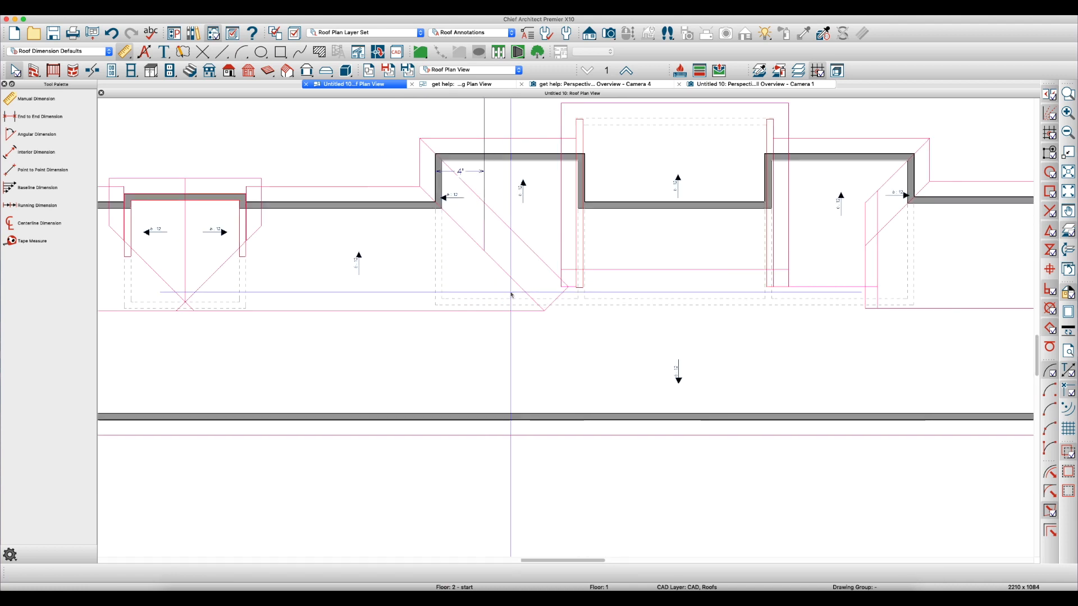
# Break the adjoining main roof plane's valley edge at the 4' line and pull its ridge corner back to make that side vertical
pyautogui.click(510, 315)
pyautogui.scroll(2, 565, 301)
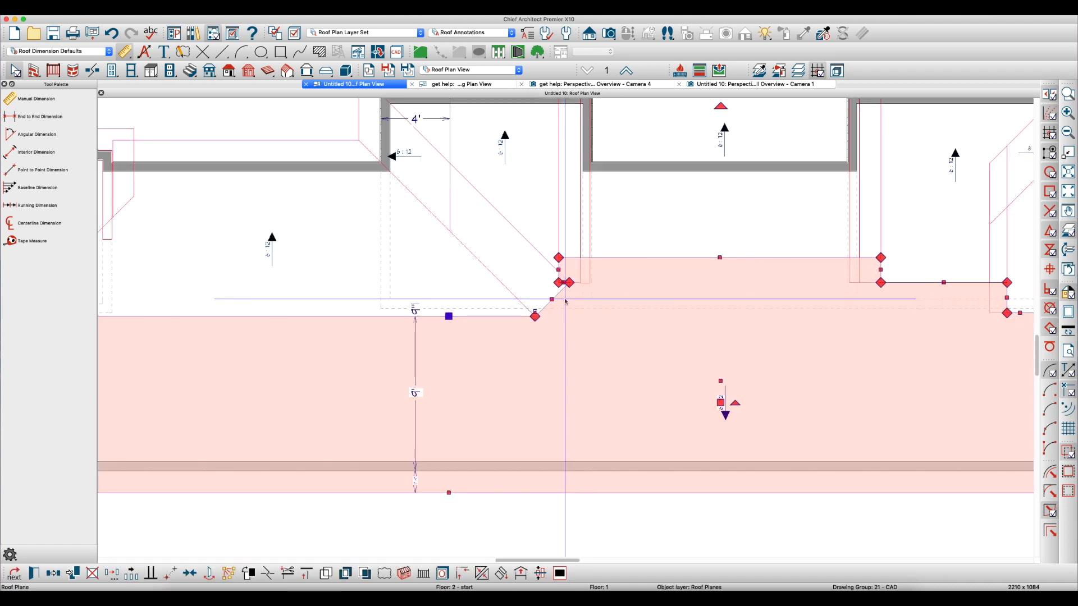
pyautogui.click(465, 248)
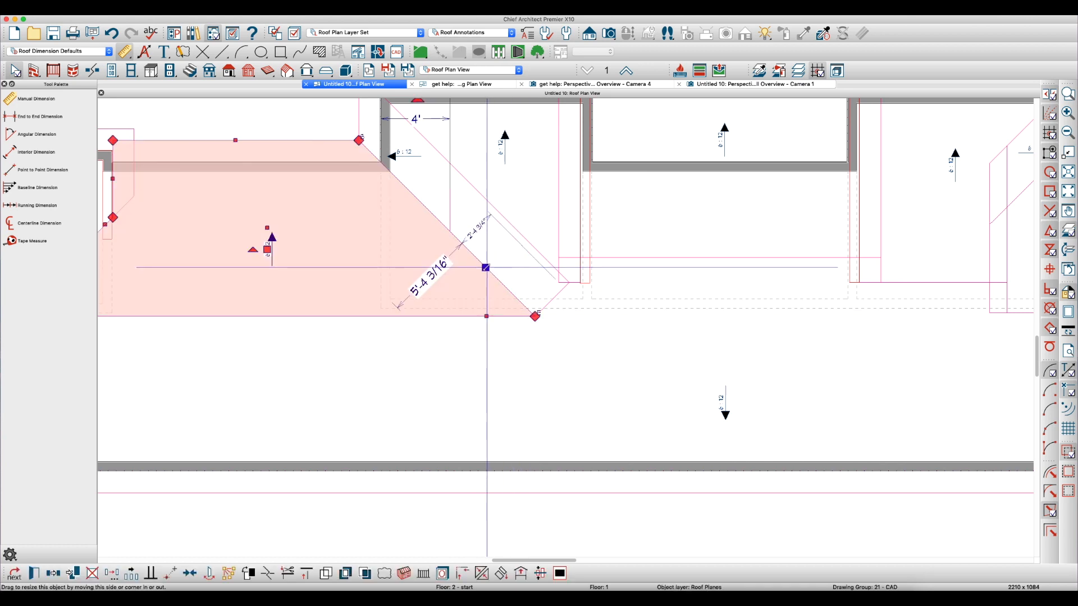
pyautogui.press('3')
pyautogui.click(450, 232)
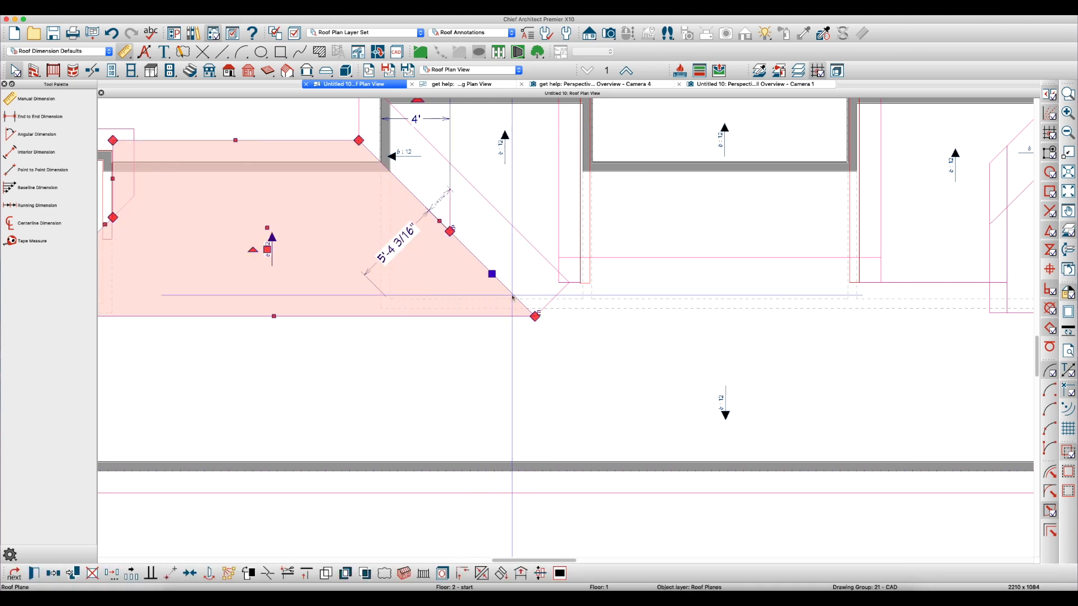
pyautogui.moveTo(535, 316); pyautogui.dragTo(448, 315)
pyautogui.scroll(4, 509, 354)
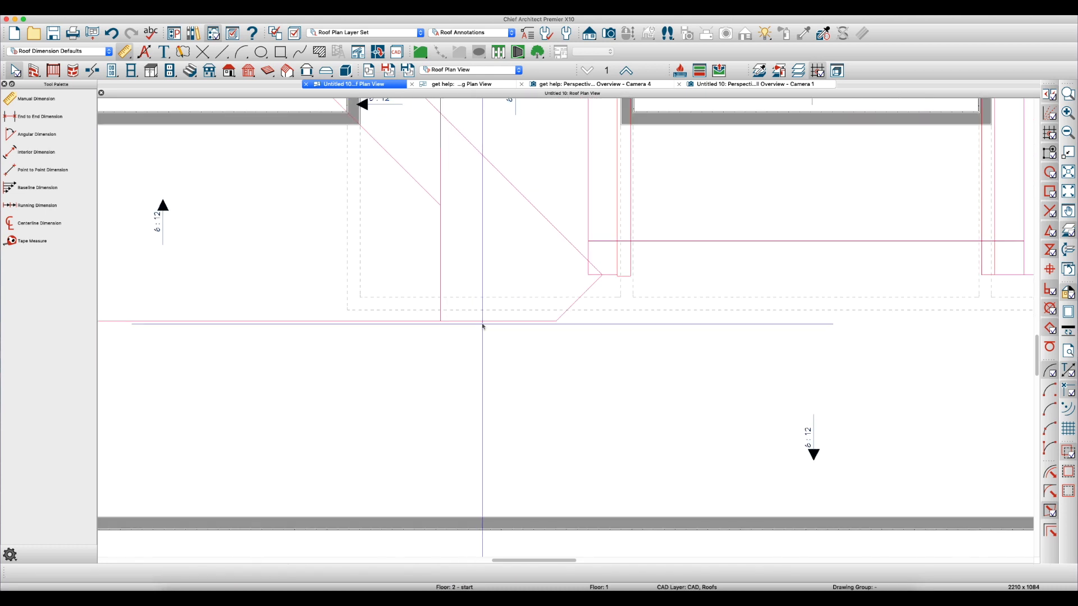
# Raise the opposite plane's ridge segment between the 4' line and the middle bump-out, and square its corner at the bump-out plane's side
pyautogui.click(512, 327)
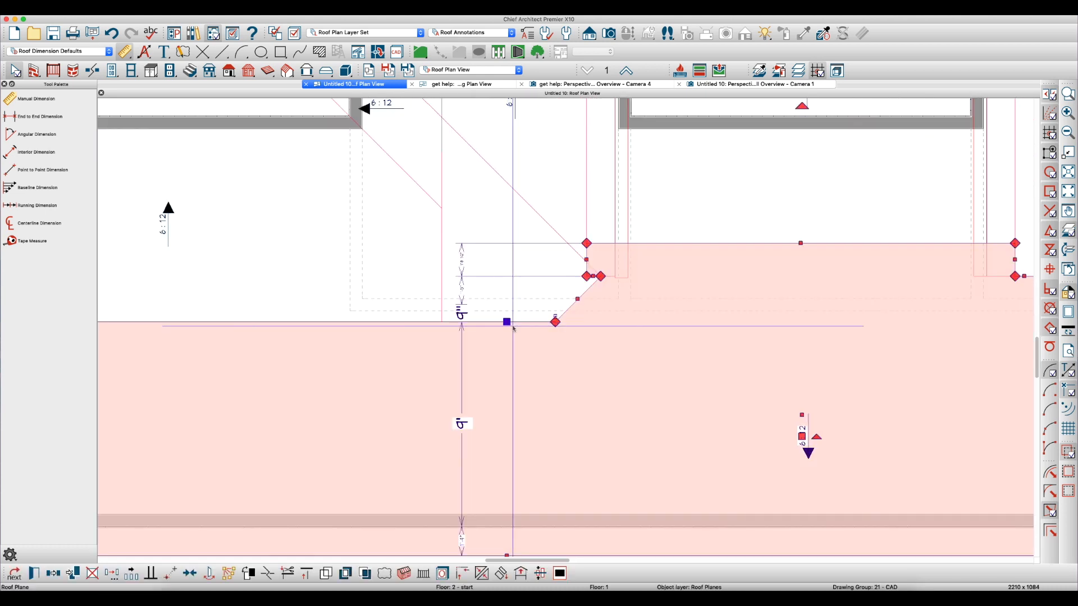
pyautogui.moveTo(502, 328); pyautogui.dragTo(489, 282)
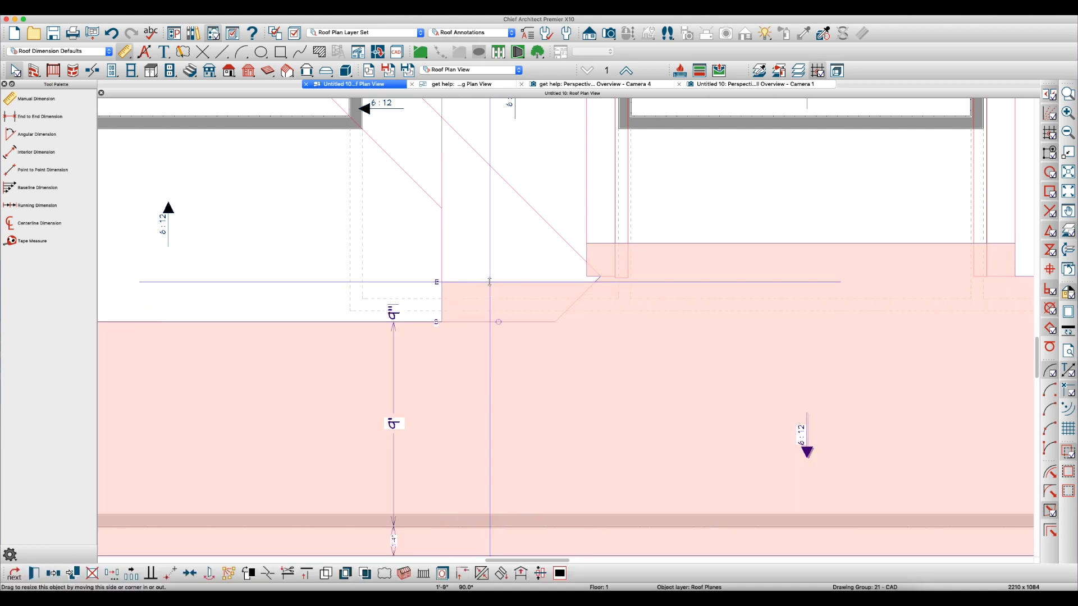
pyautogui.scroll(1, 581, 270)
pyautogui.scroll(4, 580, 270)
pyautogui.moveTo(609, 273); pyautogui.dragTo(550, 296)
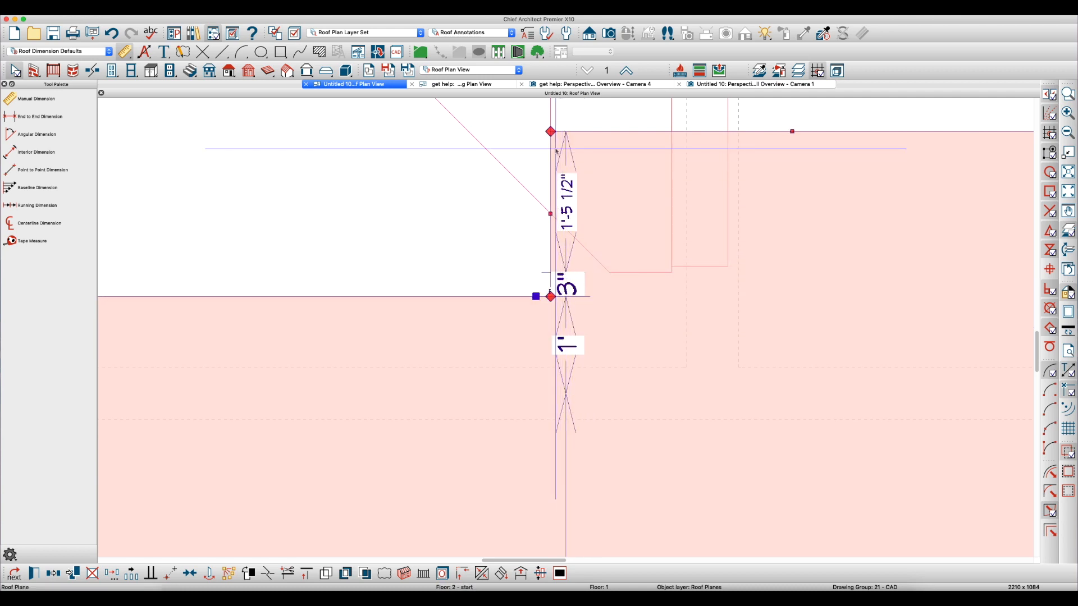
pyautogui.press('Escape')
pyautogui.scroll(-5, 570, 285)
pyautogui.scroll(-3, 602, 321)
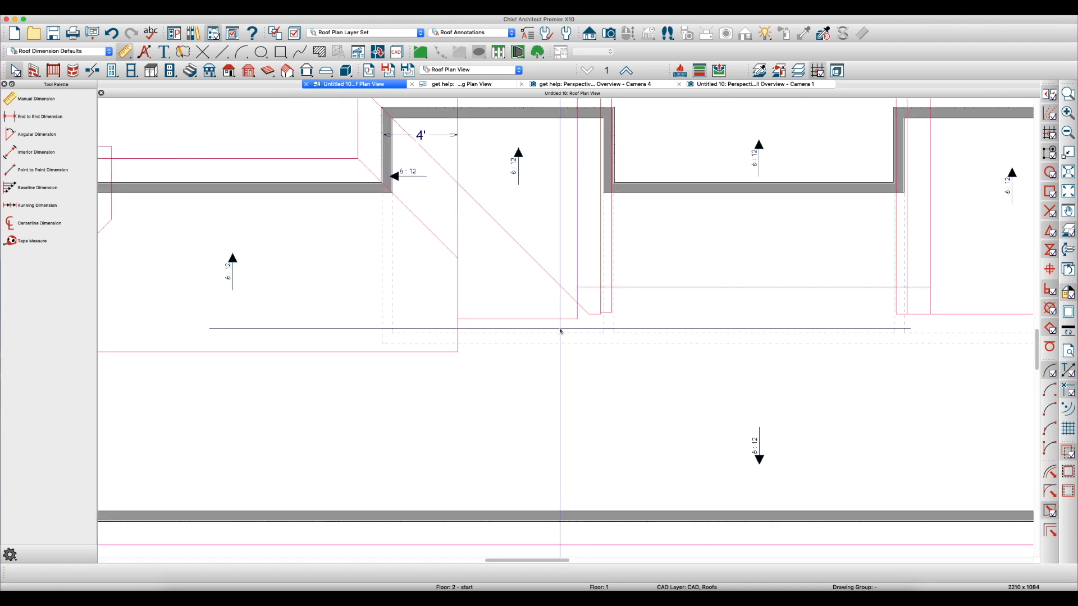
# Break the wing plane's valley edge at the 4' line and extend its lower corner along that line to form a vertical side
pyautogui.click(512, 242)
pyautogui.scroll(-5, 511, 242)
pyautogui.scroll(8, 519, 281)
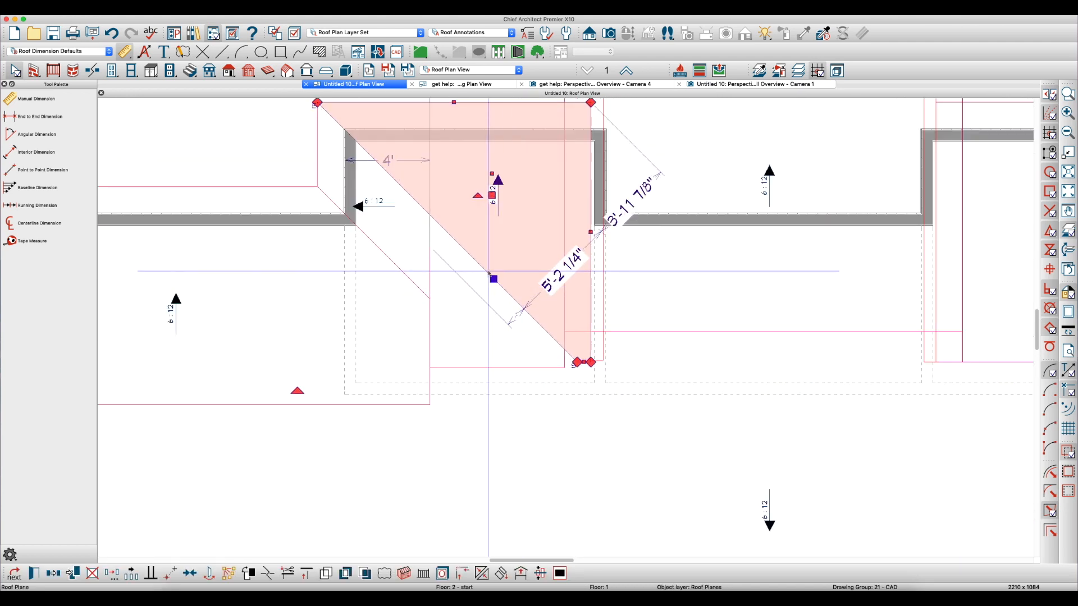
pyautogui.press('3')
pyautogui.click(430, 214)
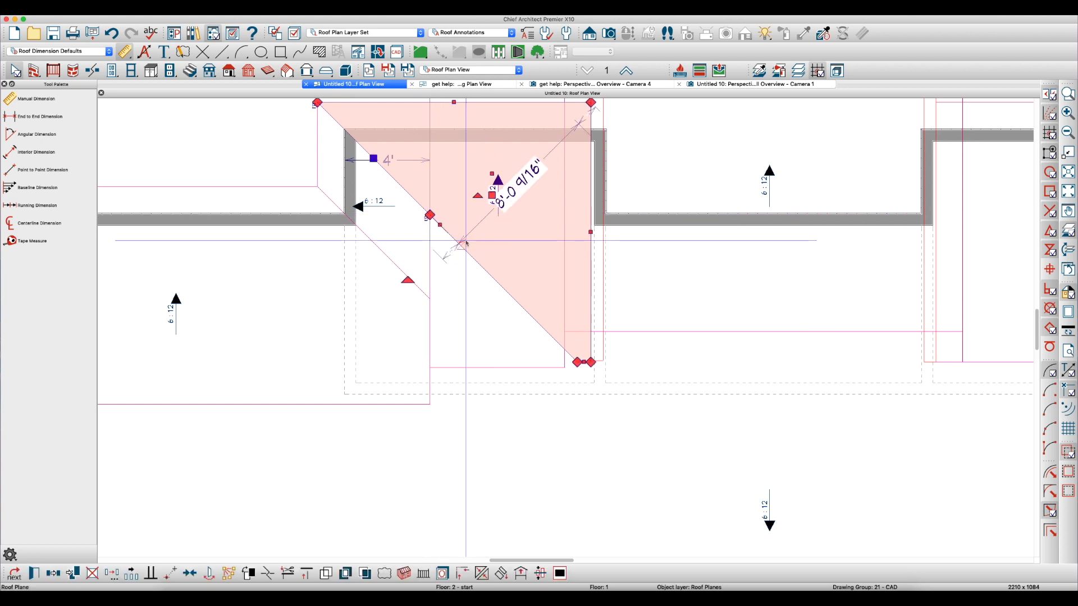
pyautogui.moveTo(495, 348); pyautogui.dragTo(431, 360)
pyautogui.click(648, 330)
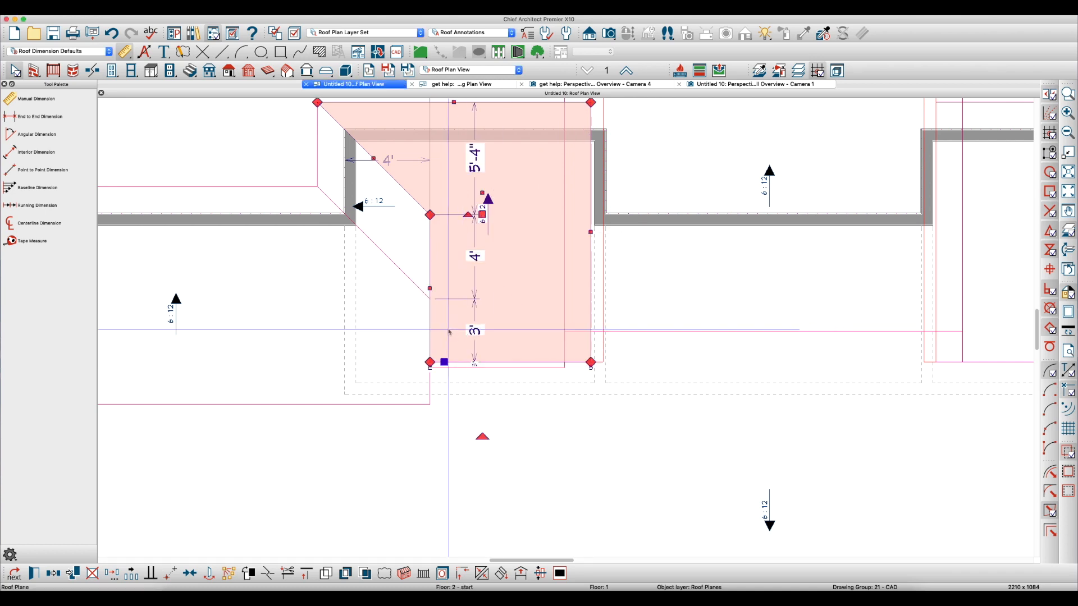
# Move the wing plane's vertical side outward past the 4' line by -12" in X and 0 in Y
pyautogui.scroll(1, 434, 291)
pyautogui.moveTo(427, 287); pyautogui.dragTo(394, 284)
pyautogui.press('Tab')
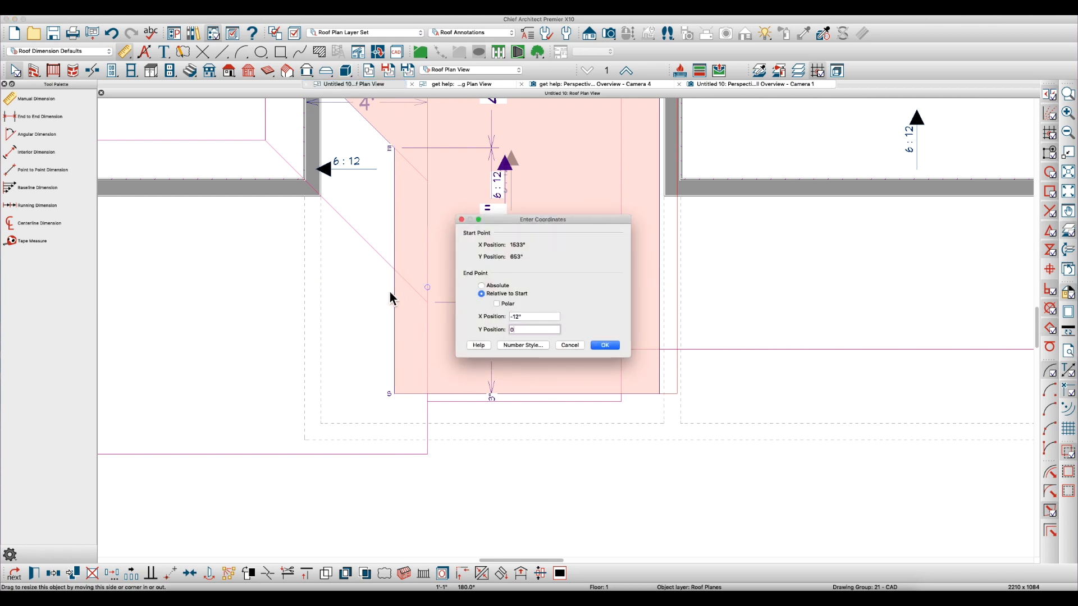
pyautogui.press('Return')
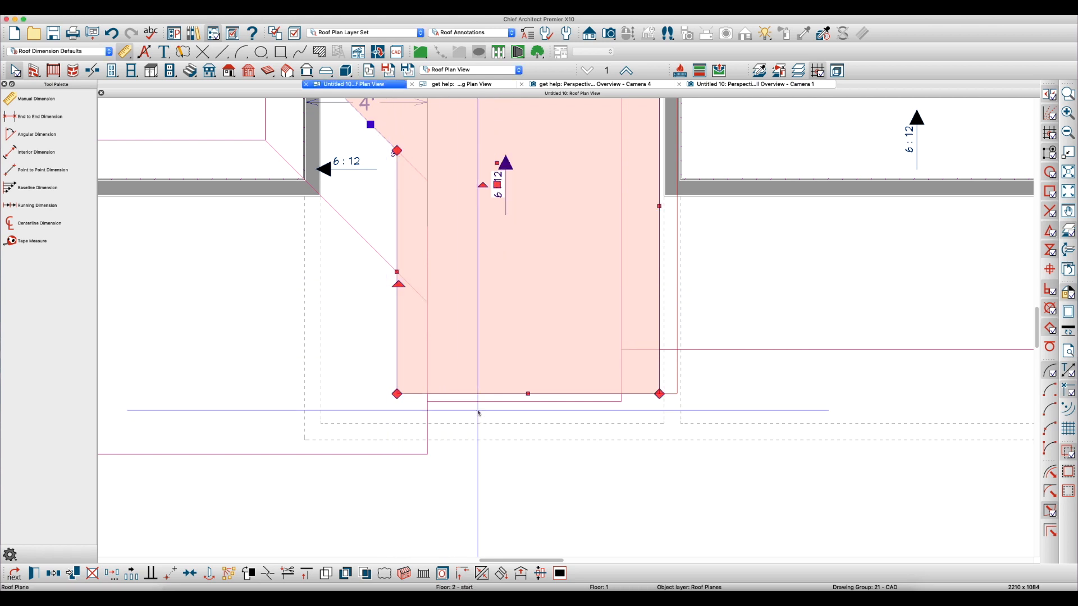
# Align the opposite plane's recess with the wing plane's extended side and lower edge
pyautogui.click(476, 401)
pyautogui.click(565, 440)
pyautogui.moveTo(426, 426); pyautogui.dragTo(397, 392)
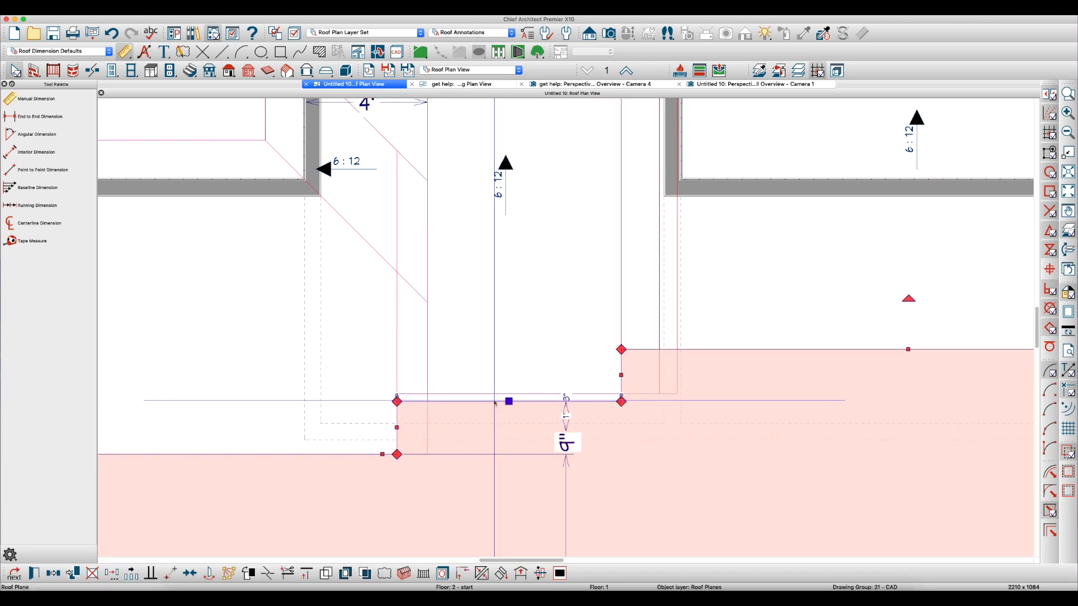
pyautogui.moveTo(490, 402); pyautogui.dragTo(490, 393)
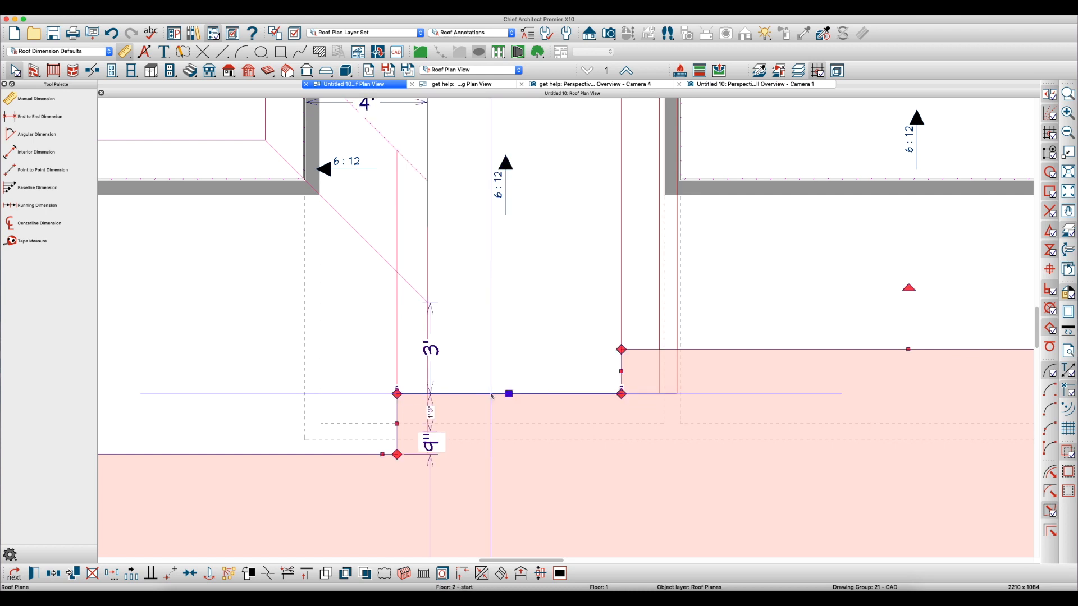
pyautogui.click(460, 372)
pyautogui.scroll(-1, 460, 373)
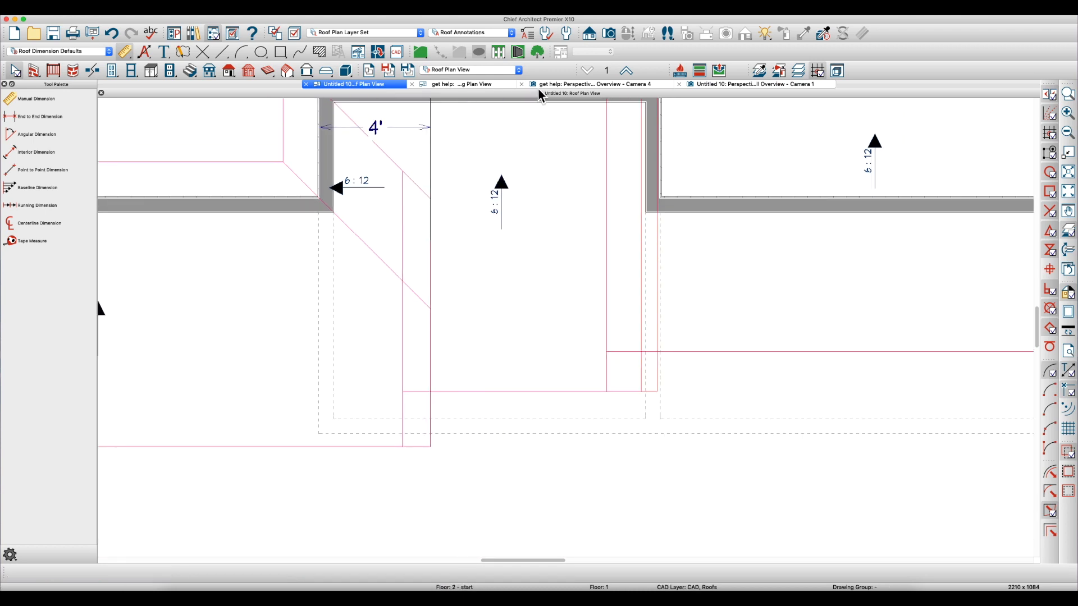
# Inspect both reshaped wings in the perspective overview and return to the full roof plan
pyautogui.click(755, 86)
pyautogui.moveTo(684, 356); pyautogui.dragTo(416, 381)
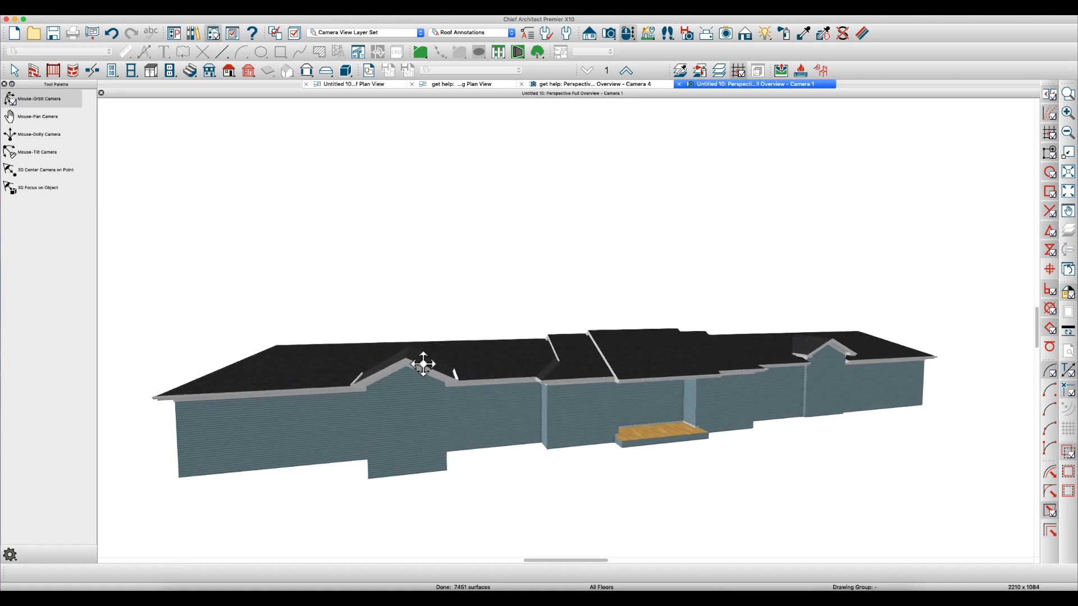
pyautogui.press('Escape')
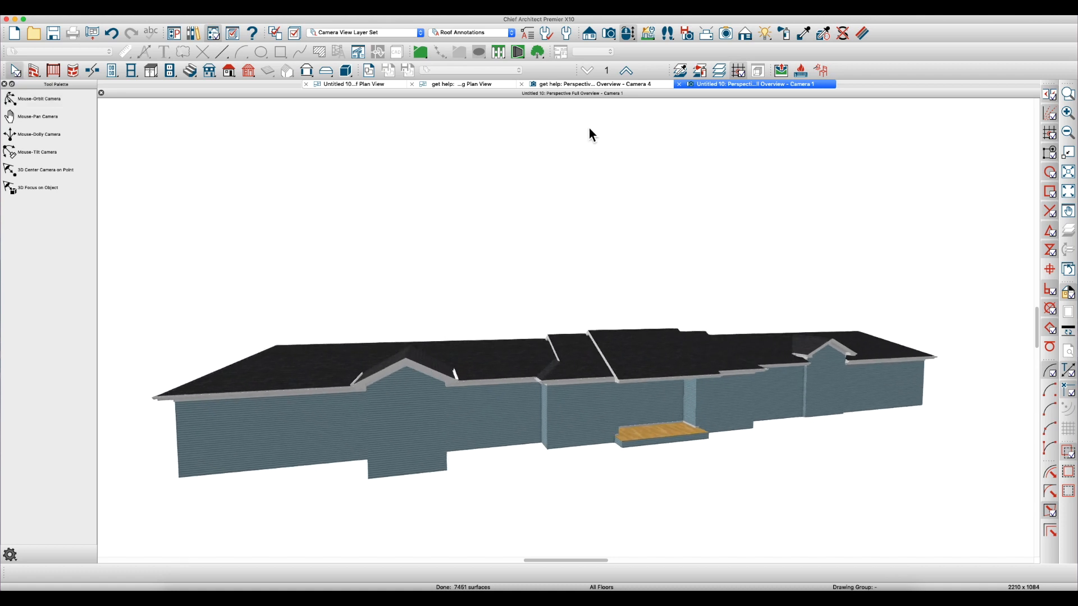
pyautogui.click(385, 83)
pyautogui.scroll(-5, 371, 311)
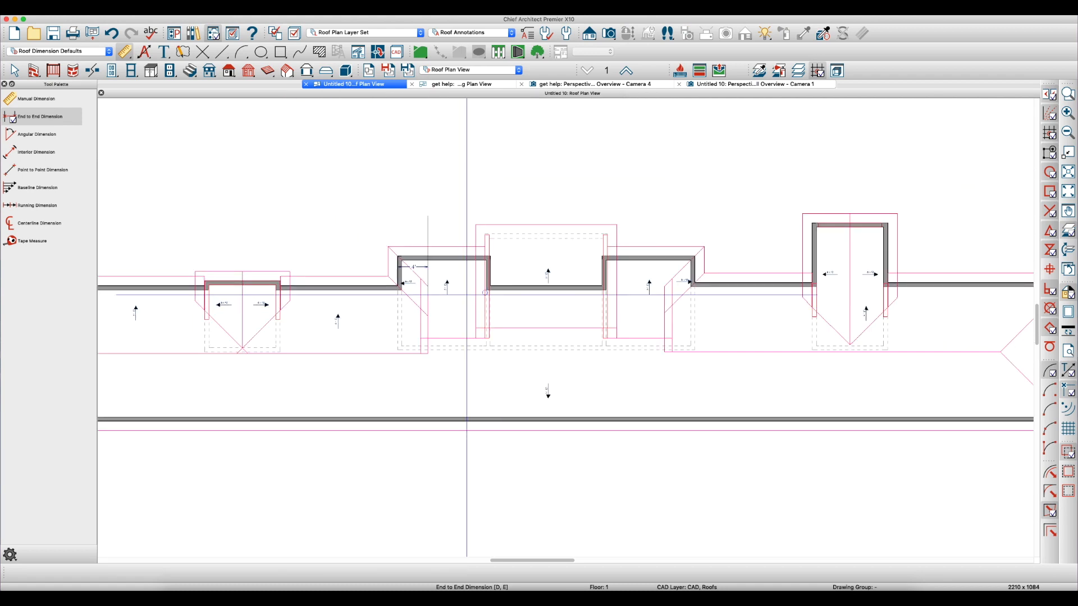
pyautogui.press('space')
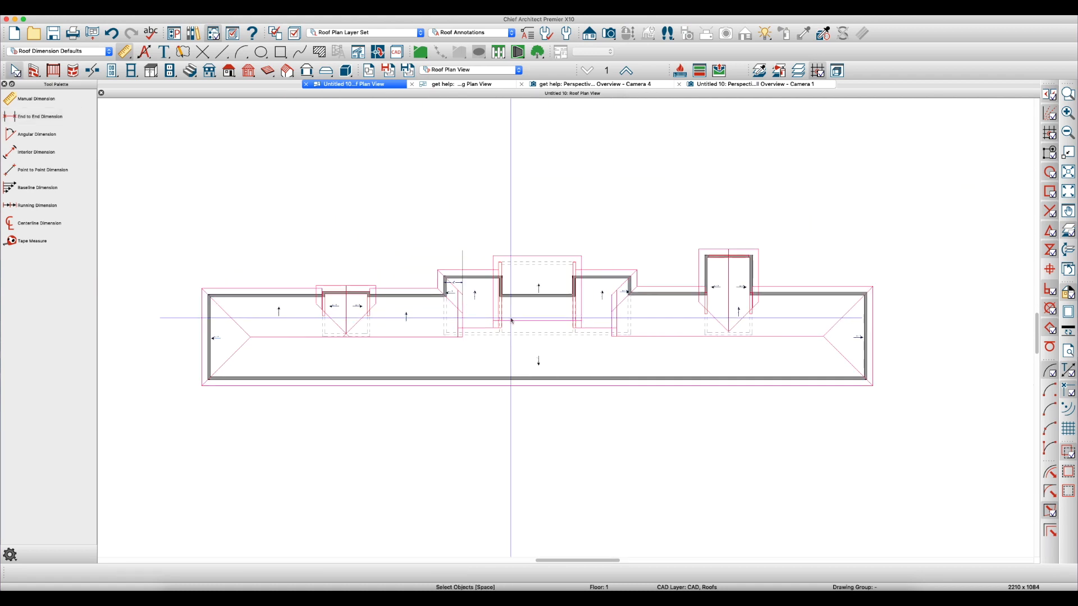
# Delete the leftover 4' reference line above the middle bump-out and turn on line weight display in the roof plan
pyautogui.click(463, 260)
pyautogui.press('Delete')
pyautogui.scroll(5, 647, 260)
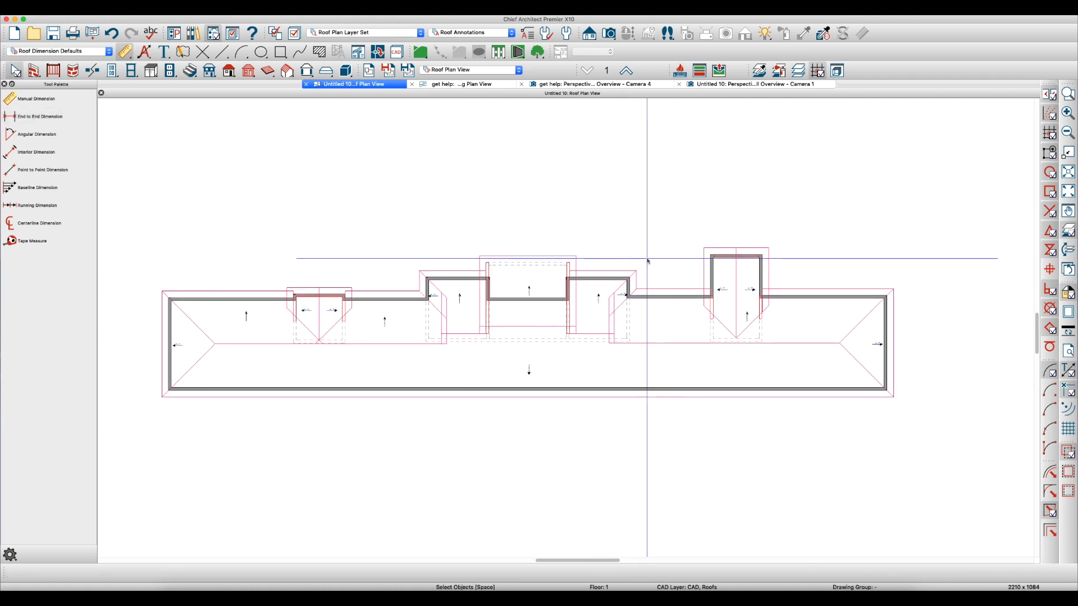
pyautogui.scroll(-3, 842, 274)
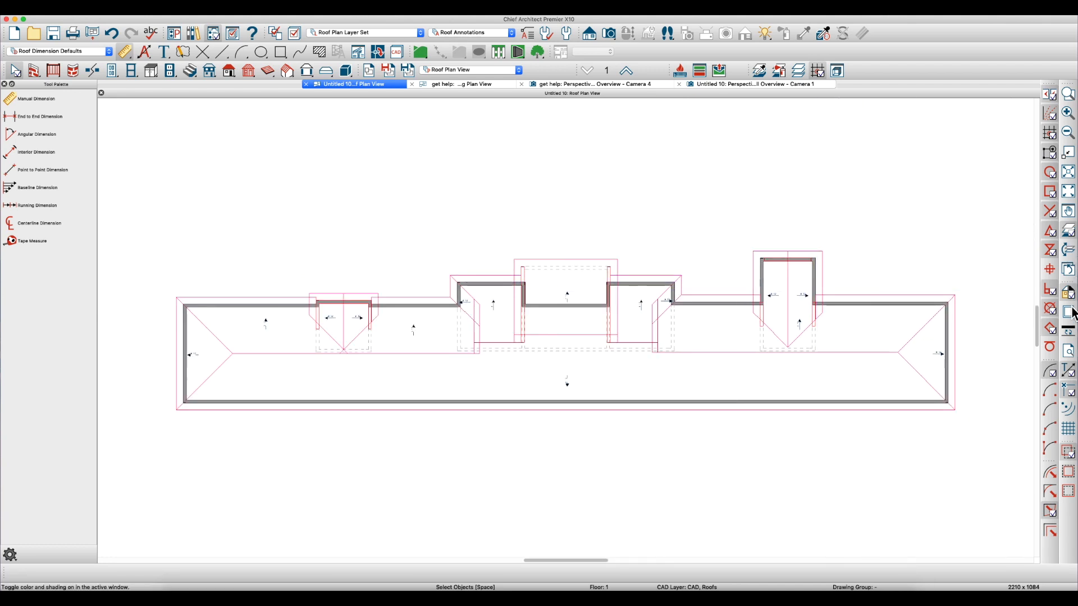
pyautogui.click(1069, 336)
pyautogui.scroll(1, 457, 292)
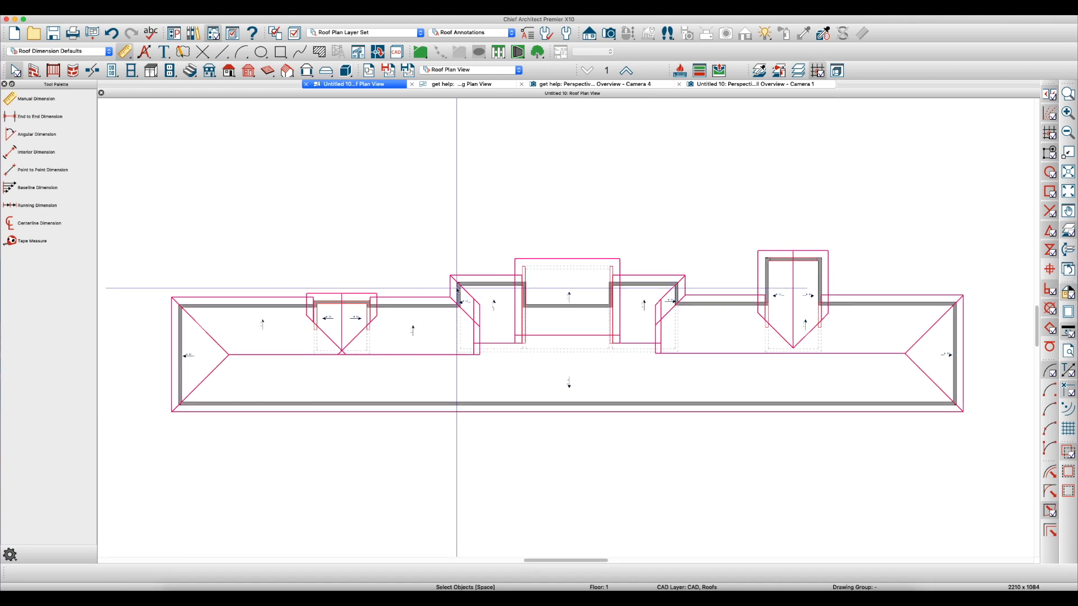
# Reapply the Roof Plan Layer Set and the saved Roof Plan View to the untitled plan
pyautogui.click(354, 32)
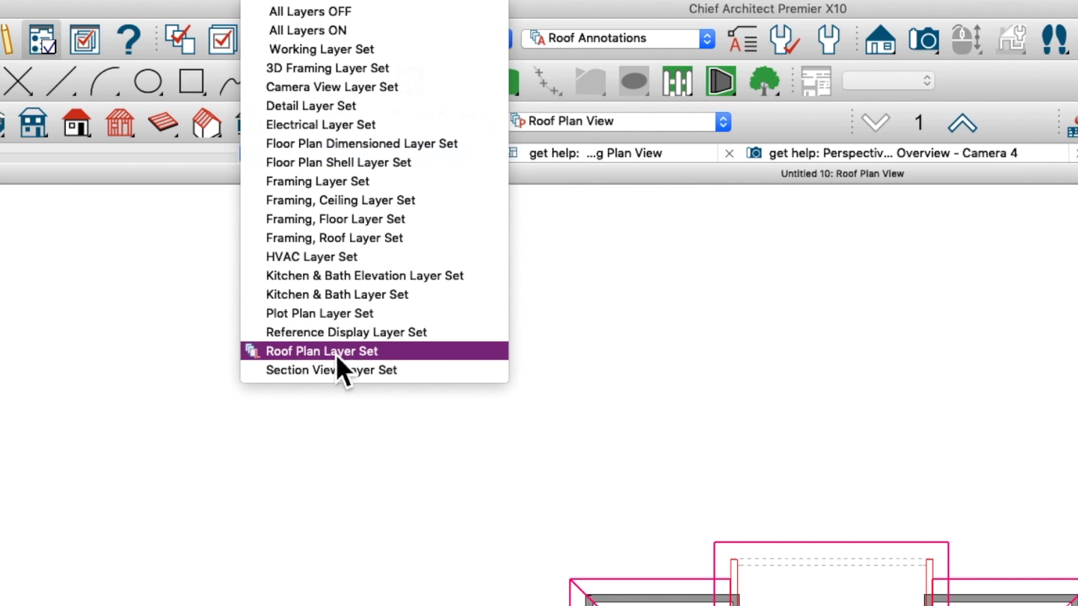
pyautogui.click(338, 354)
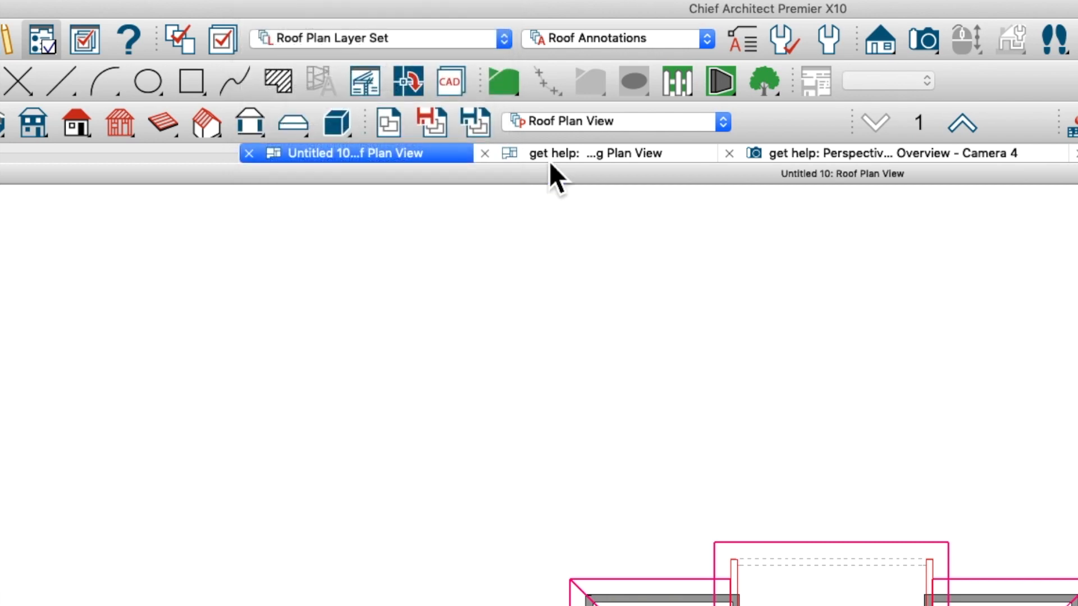
pyautogui.click(574, 127)
pyautogui.click(558, 224)
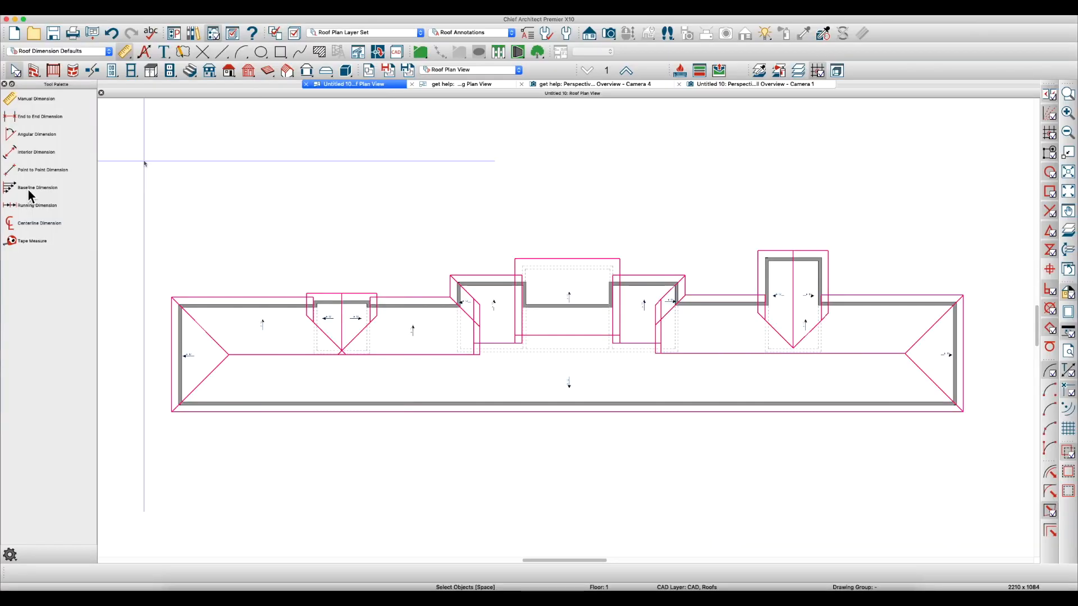
# Find Roof Plan View among Untitled 10.plan's saved plan views in the Project Browser and review its specification
pyautogui.moveTo(1, 230); pyautogui.dragTo(874, 161)
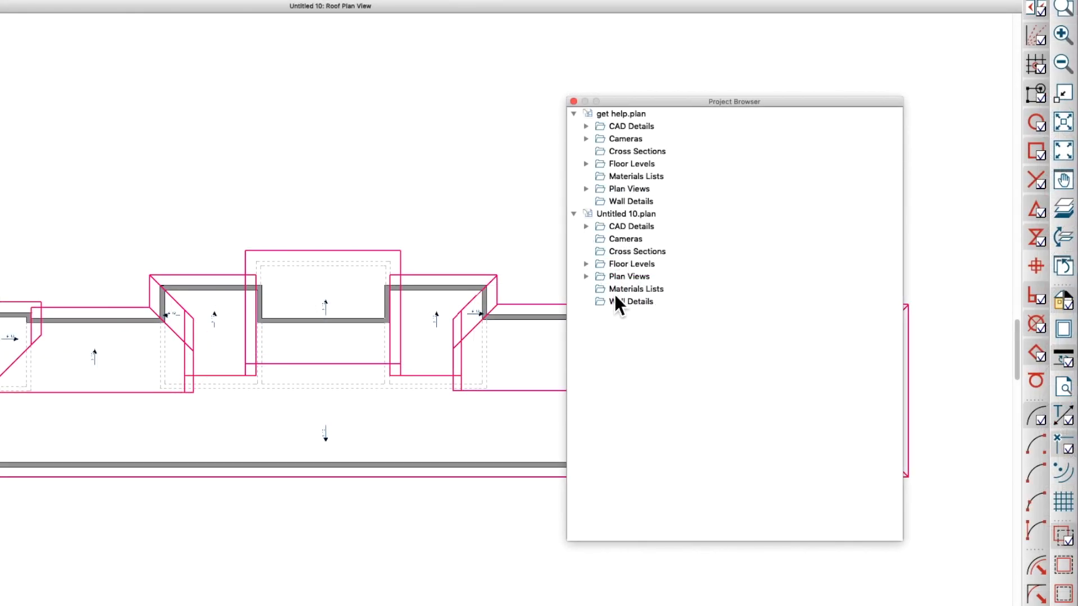
pyautogui.click(589, 278)
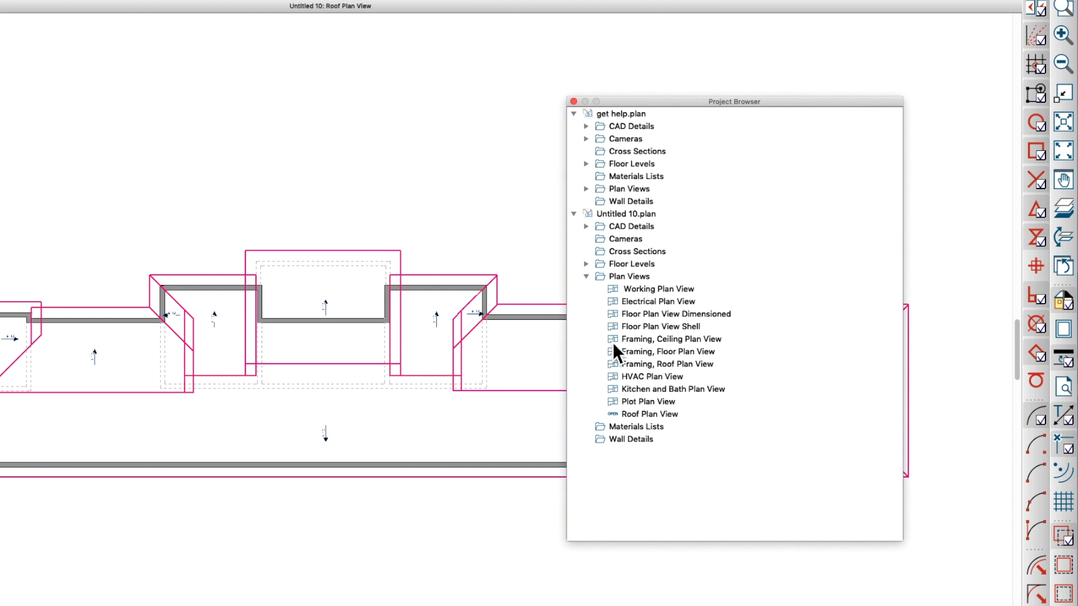
pyautogui.click(660, 416)
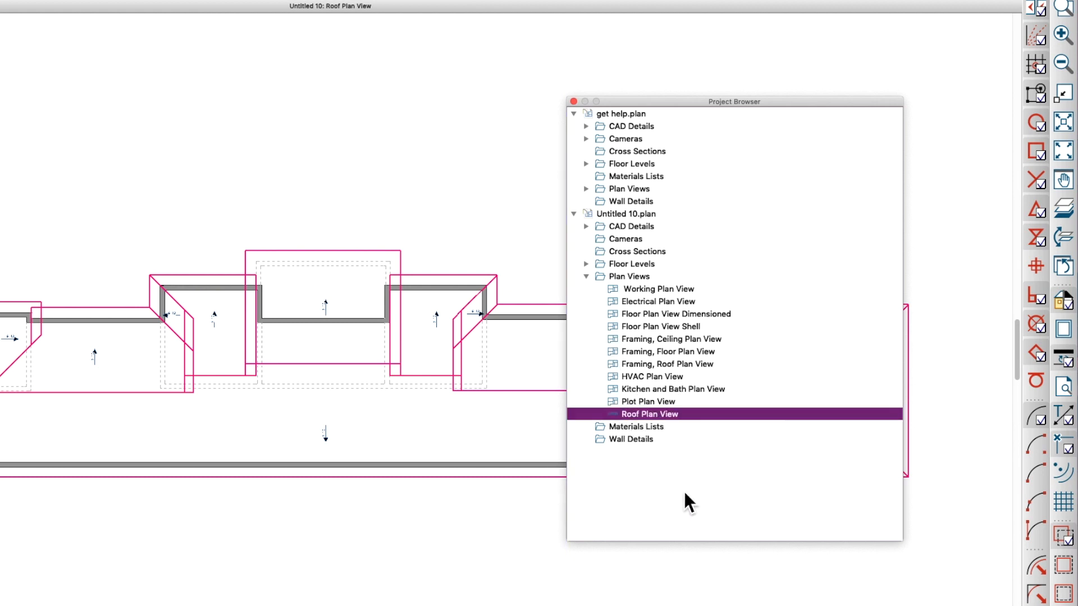
pyautogui.rightClick(643, 416)
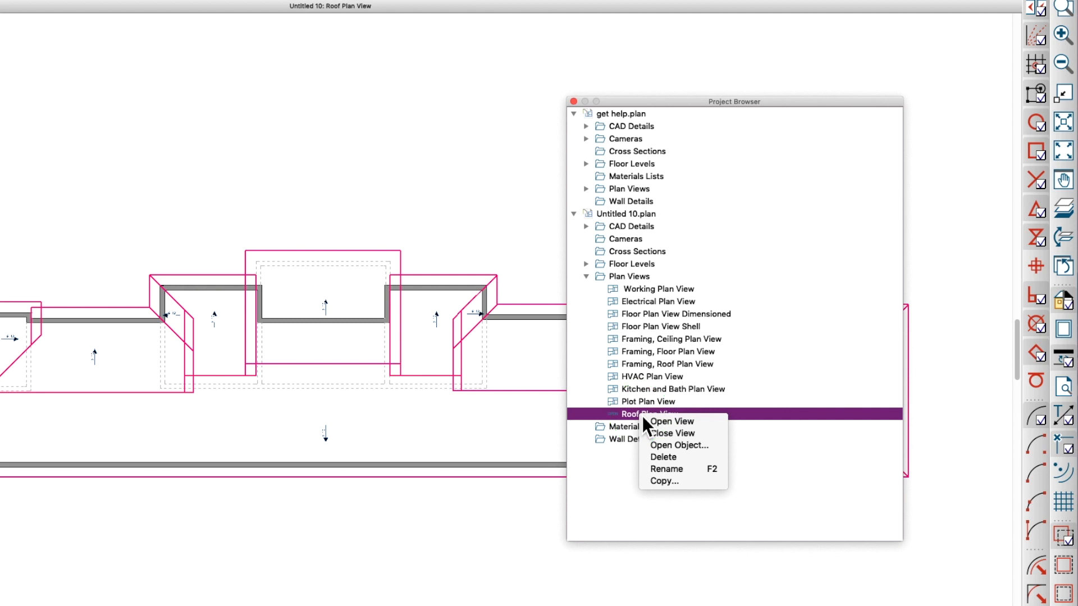
pyautogui.click(667, 447)
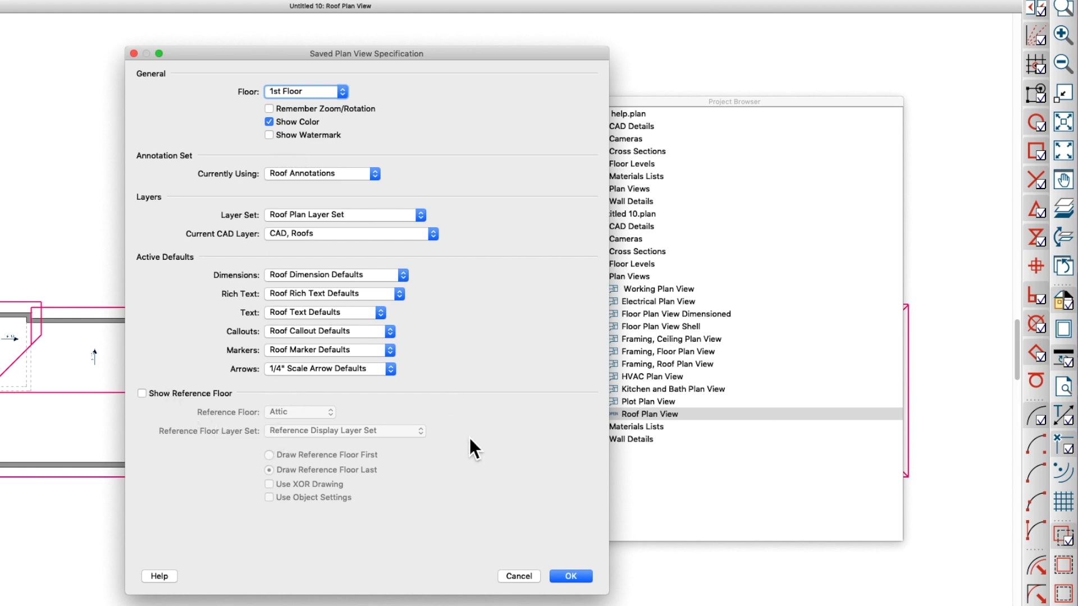
pyautogui.click(571, 576)
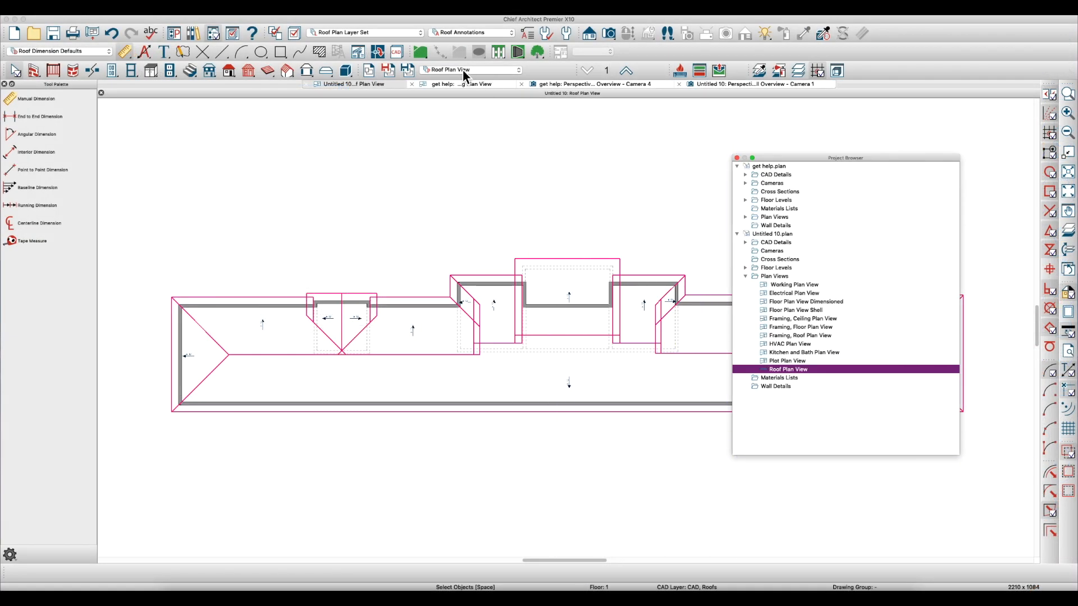
# Link the Roof Annotations annotation set to the Roof Plan Layer Set
pyautogui.click(479, 35)
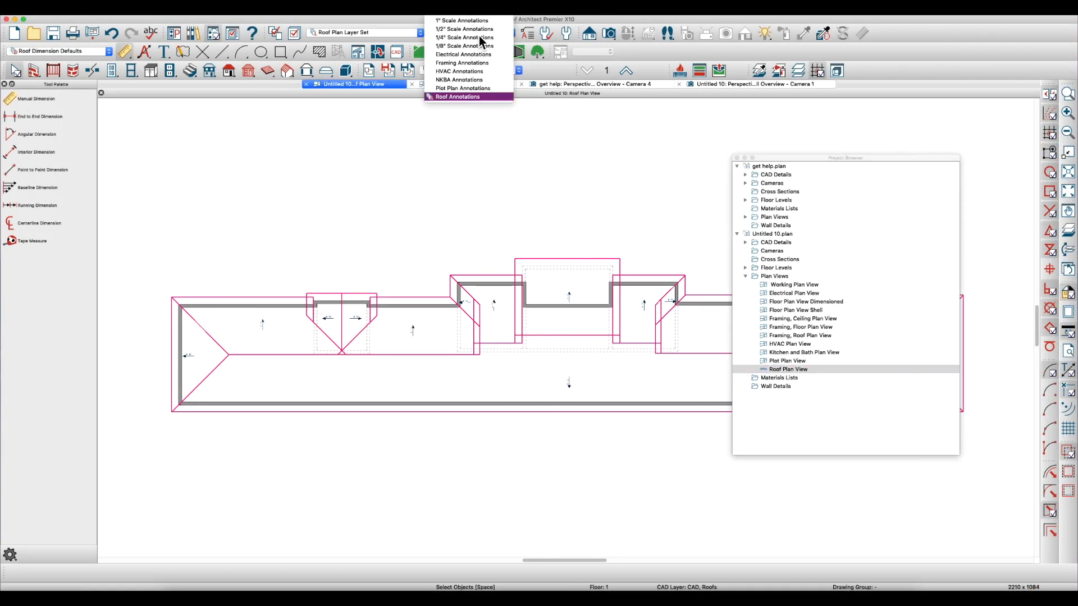
pyautogui.click(462, 94)
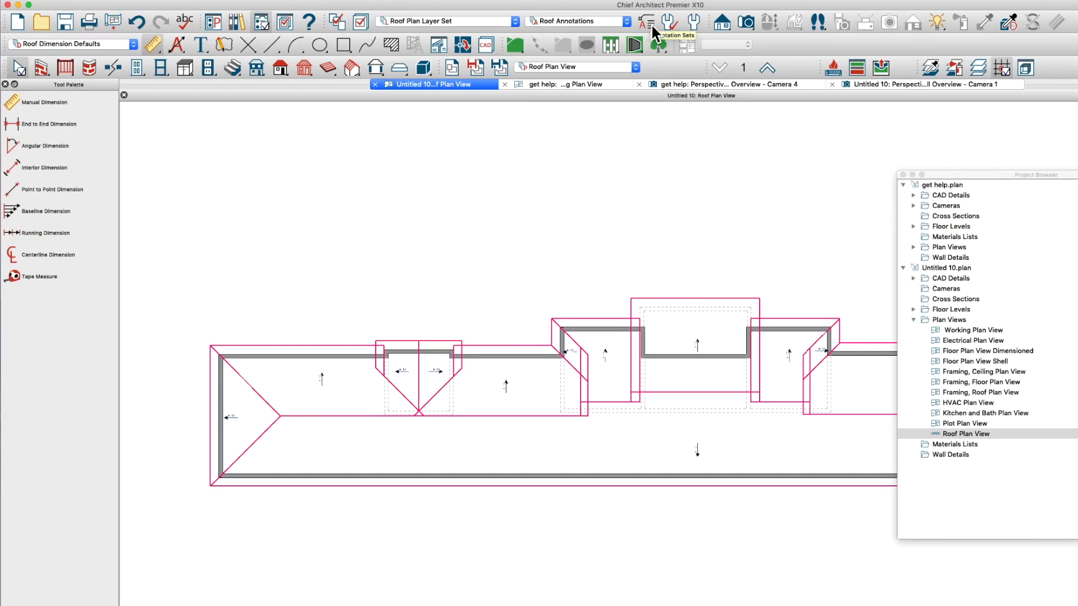
pyautogui.click(650, 23)
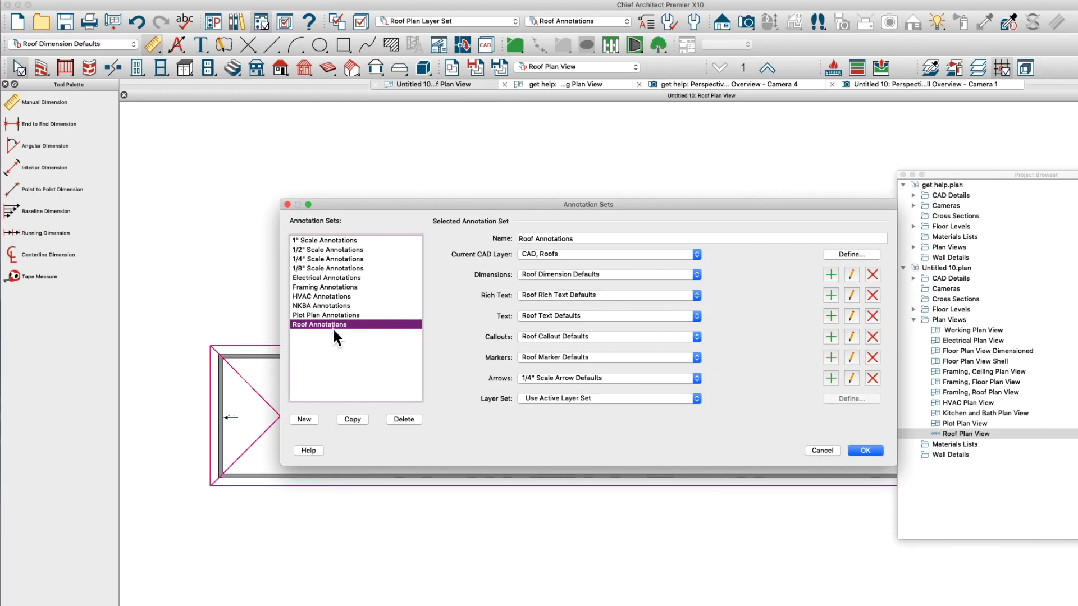
pyautogui.click(567, 398)
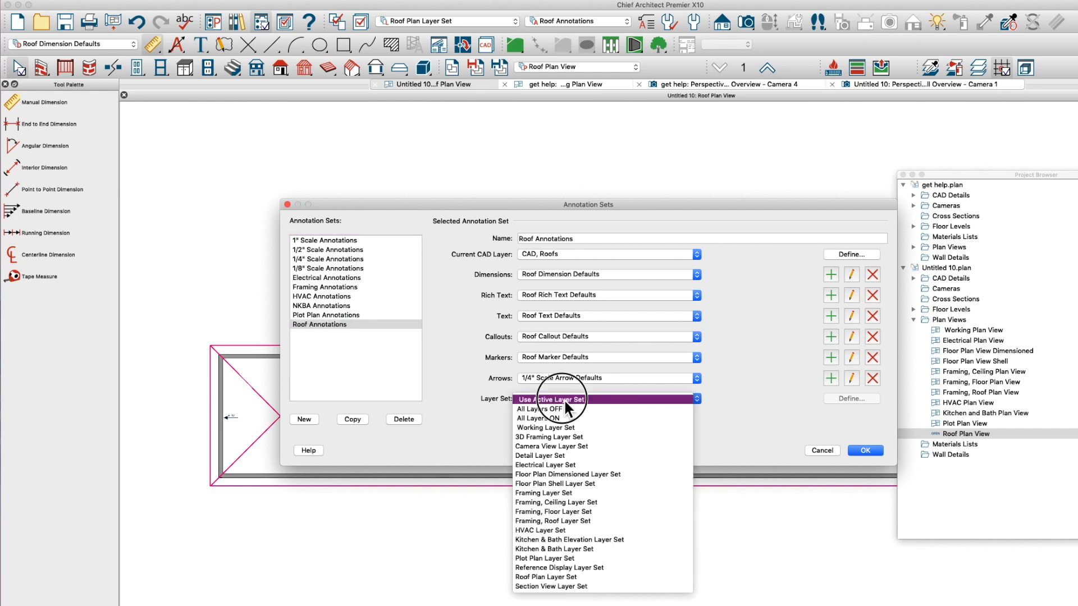
pyautogui.click(551, 578)
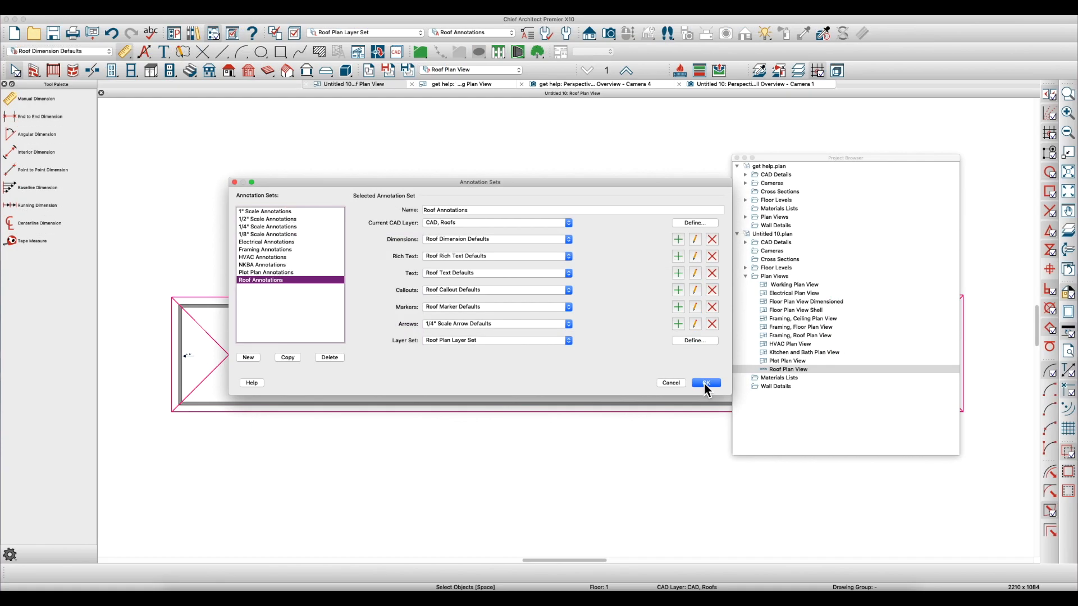
pyautogui.click(864, 450)
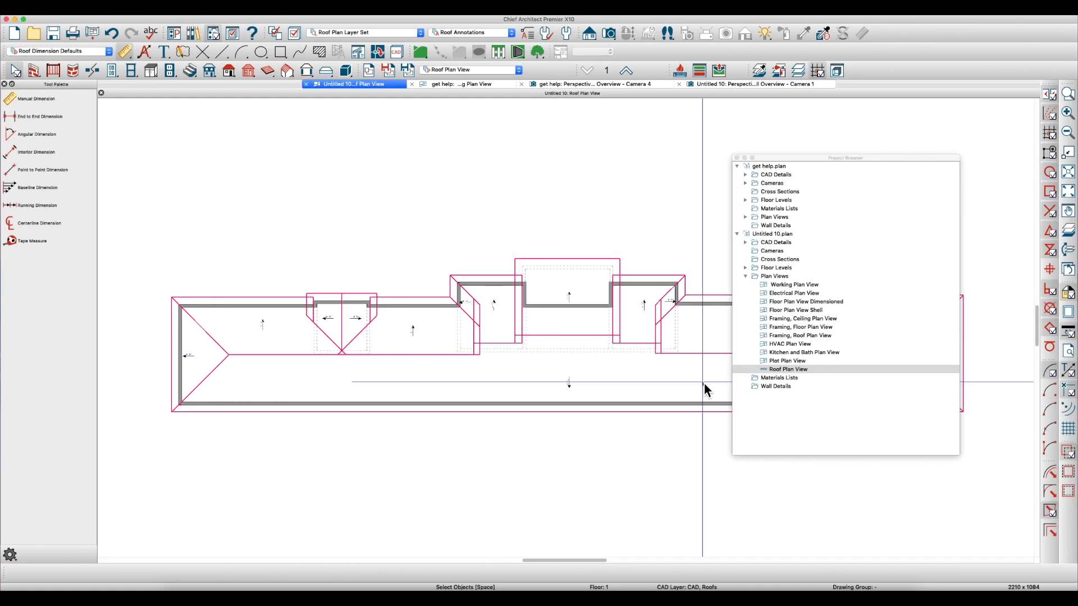
# Reselect the Roof Annotations set and the Roof Plan Layer Set for the current view
pyautogui.click(479, 34)
pyautogui.click(460, 96)
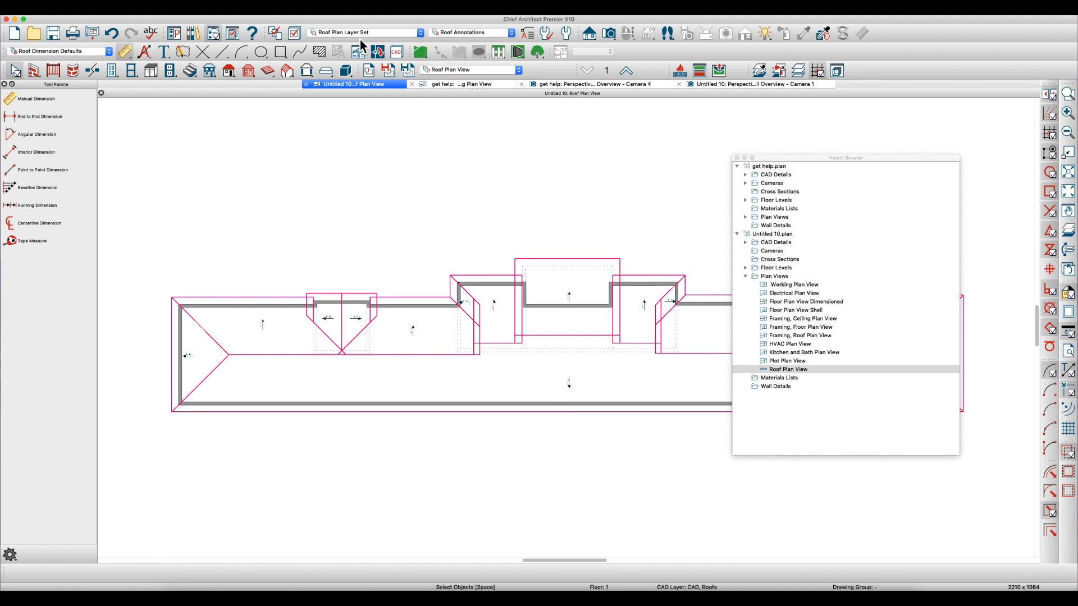
pyautogui.click(322, 35)
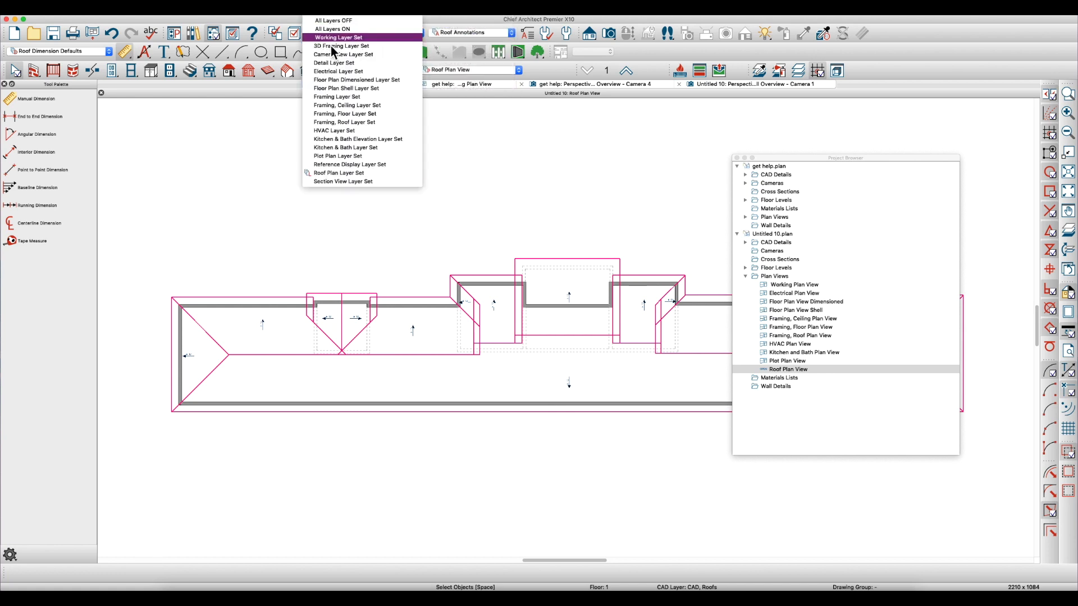
pyautogui.click(338, 174)
# Switch the view's annotation set to 1/4" Scale Annotations and its layer set to Working Layer Set
pyautogui.click(469, 34)
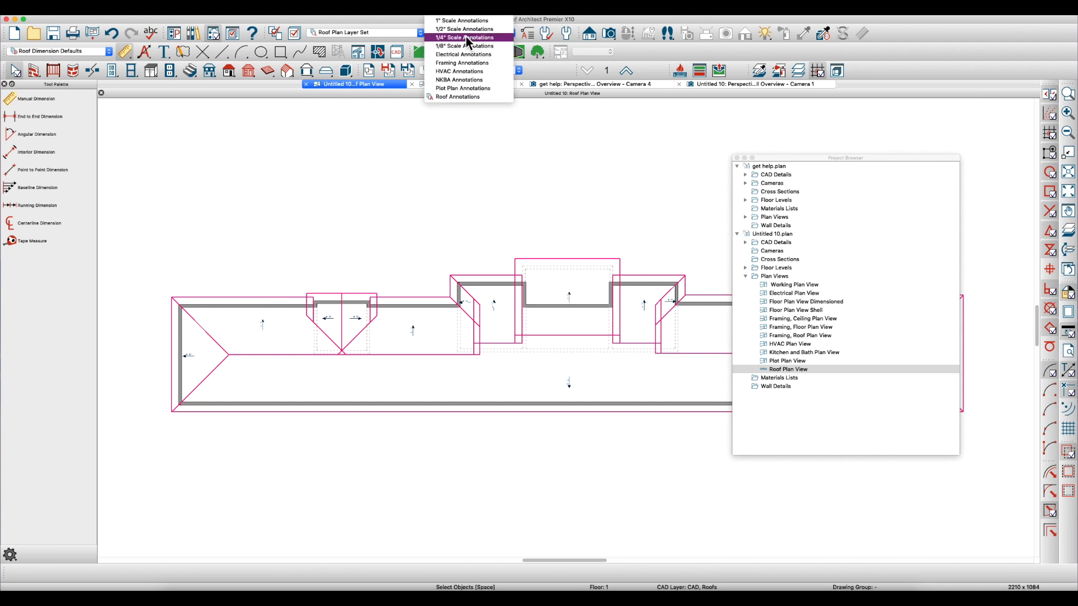
pyautogui.click(468, 38)
pyautogui.click(368, 34)
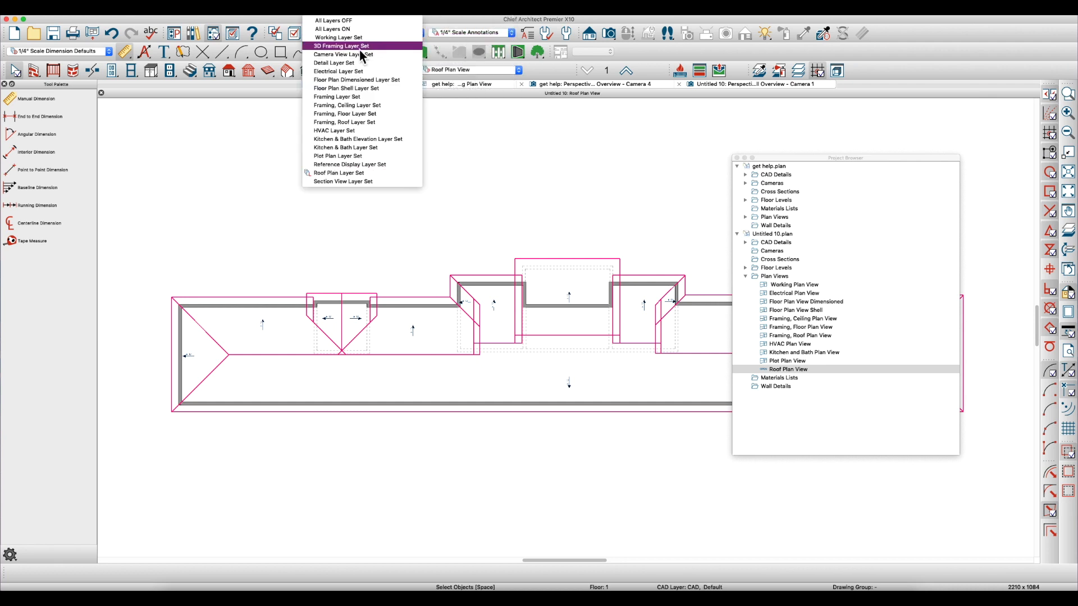
pyautogui.click(361, 38)
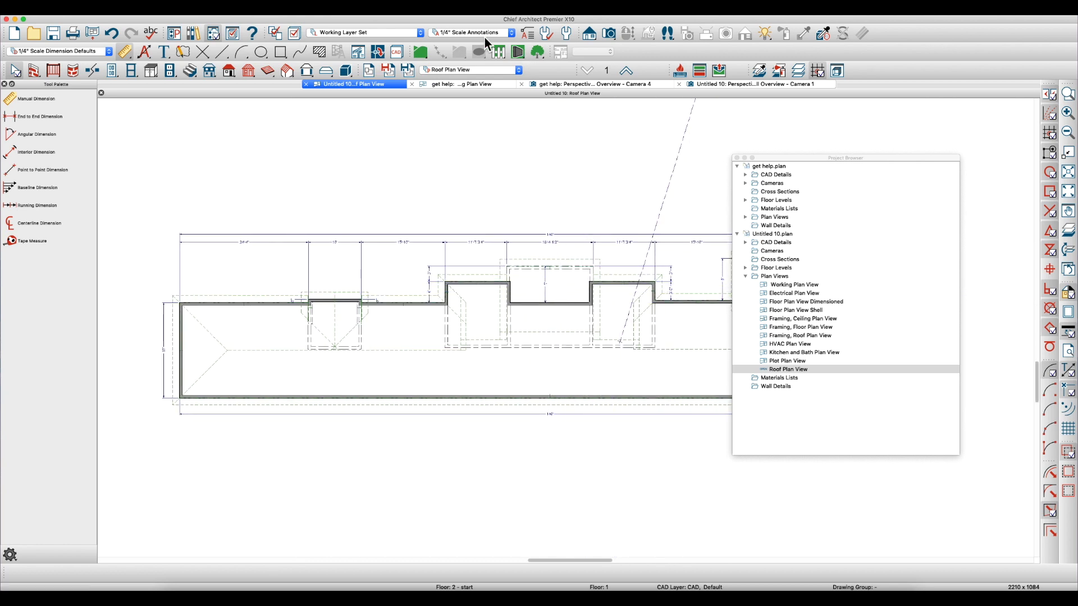
pyautogui.click(469, 36)
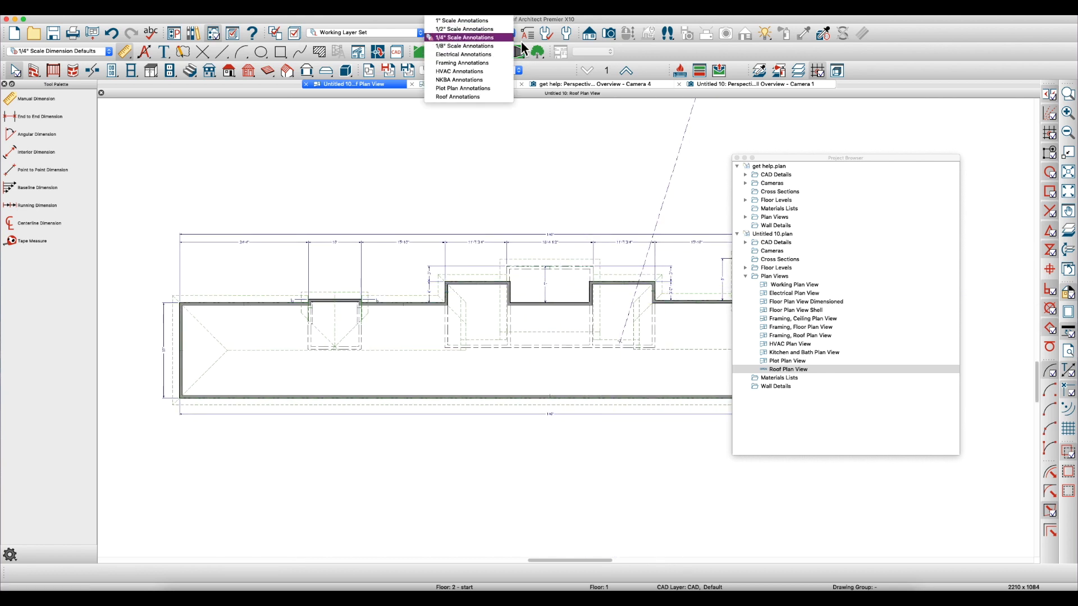
pyautogui.click(531, 139)
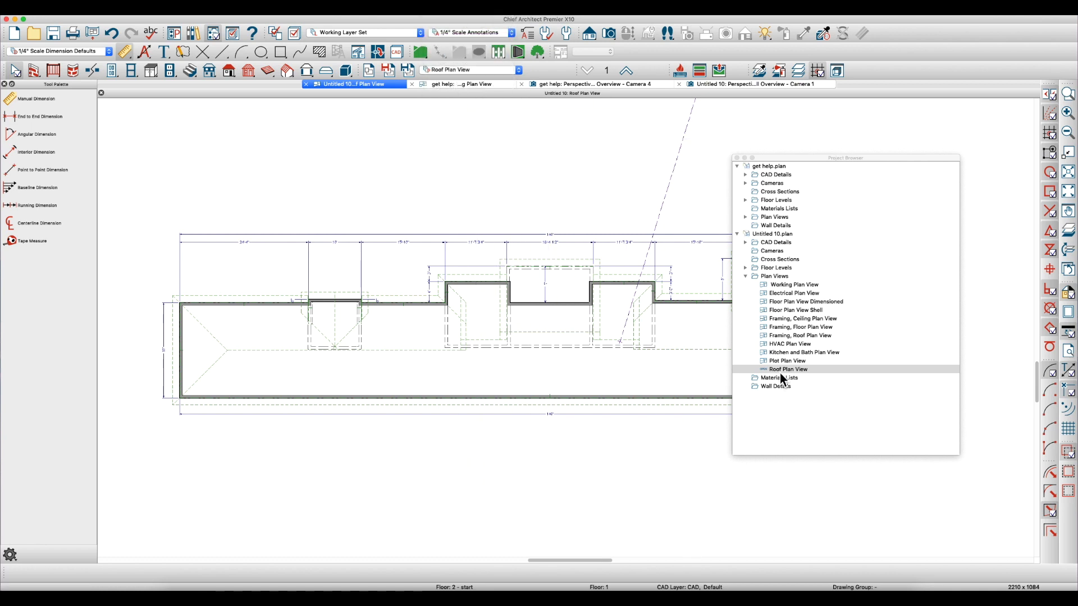
# Restore the view's roof layers and annotations by reapplying the saved Roof Plan View
pyautogui.click(464, 71)
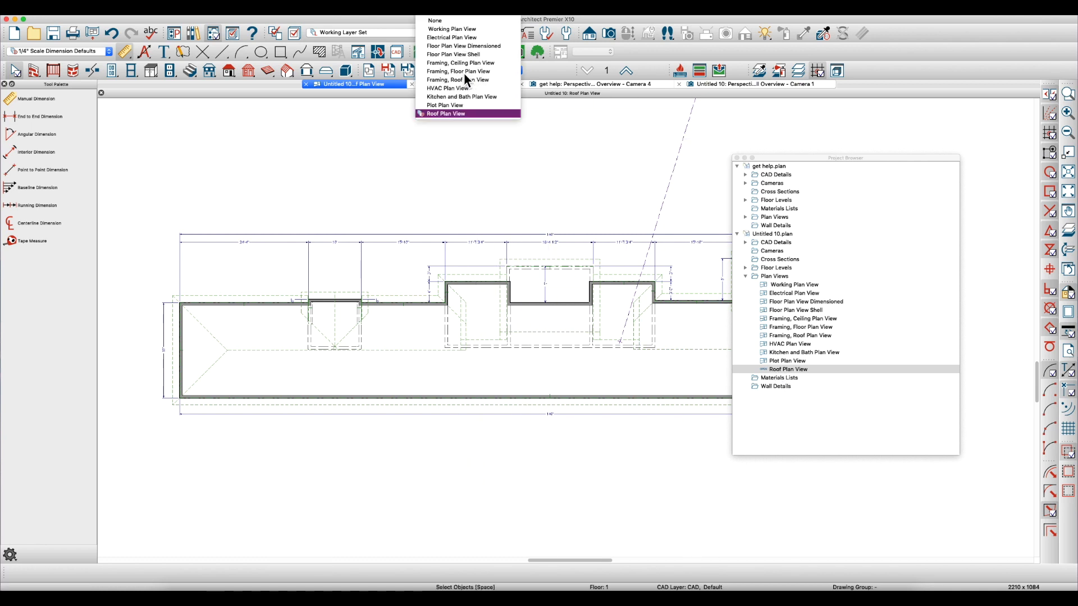
pyautogui.click(444, 116)
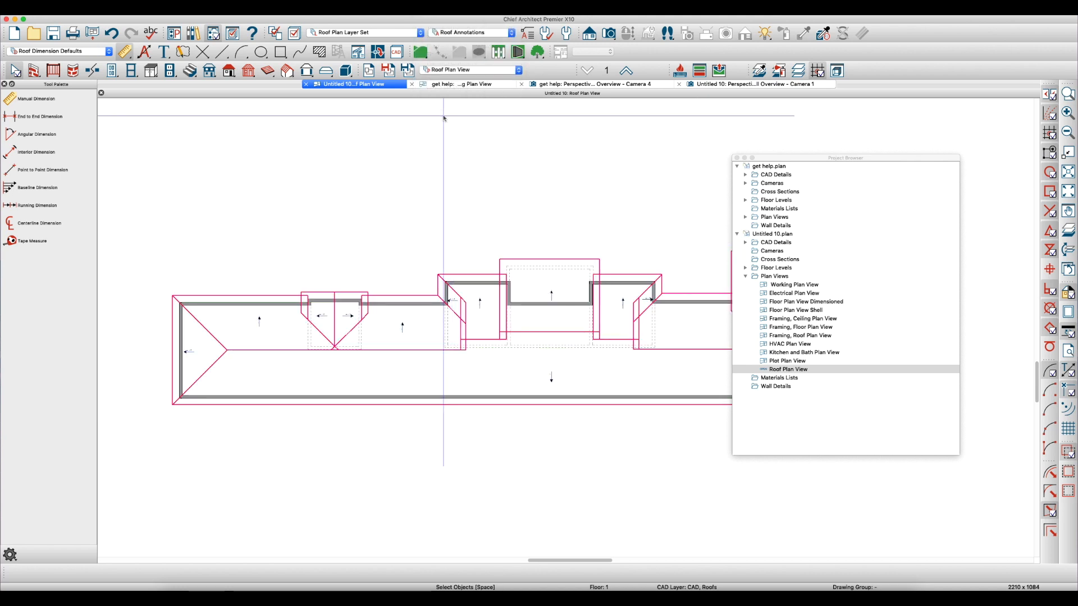
pyautogui.scroll(-3, 548, 237)
pyautogui.scroll(2, 582, 233)
pyautogui.scroll(2, 333, 240)
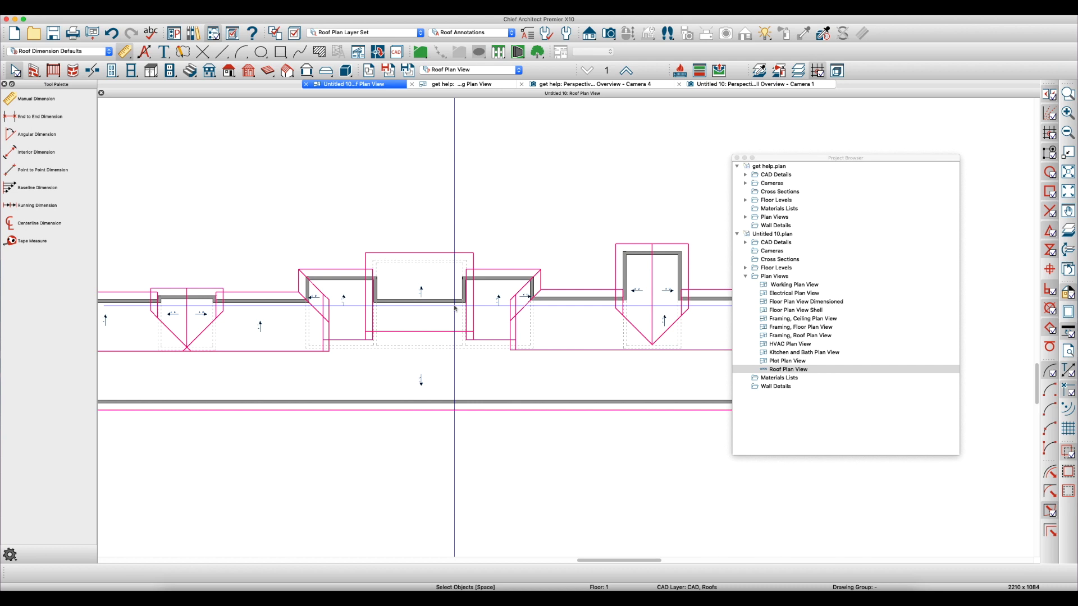
pyautogui.scroll(-1, 455, 307)
pyautogui.scroll(1, 470, 307)
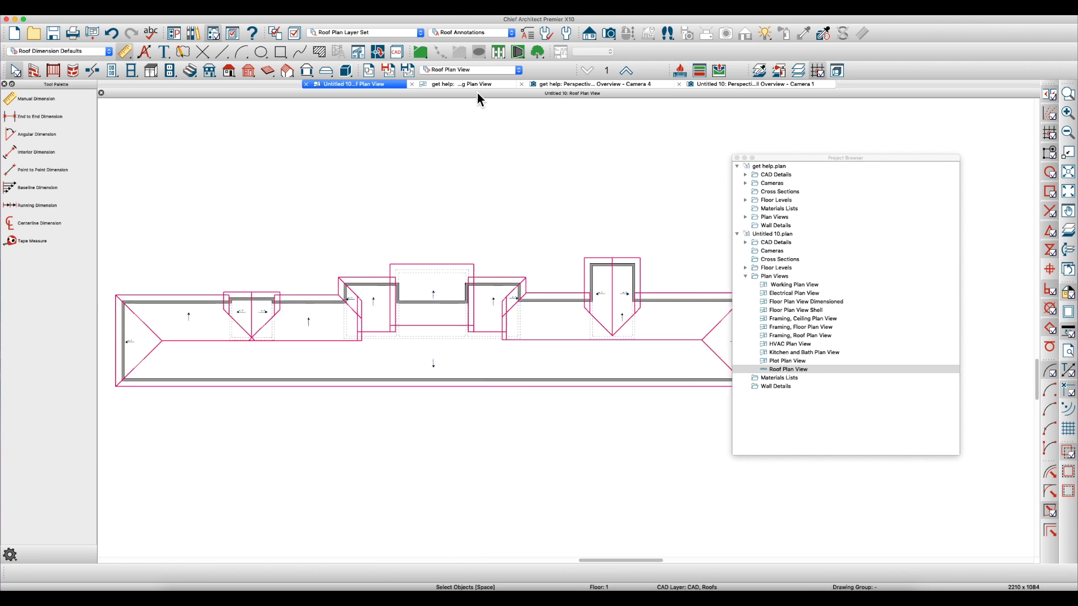
# Switch to the saved Working Plan View and keep 1/4" Scale Annotations with the Working Layer Set
pyautogui.click(469, 71)
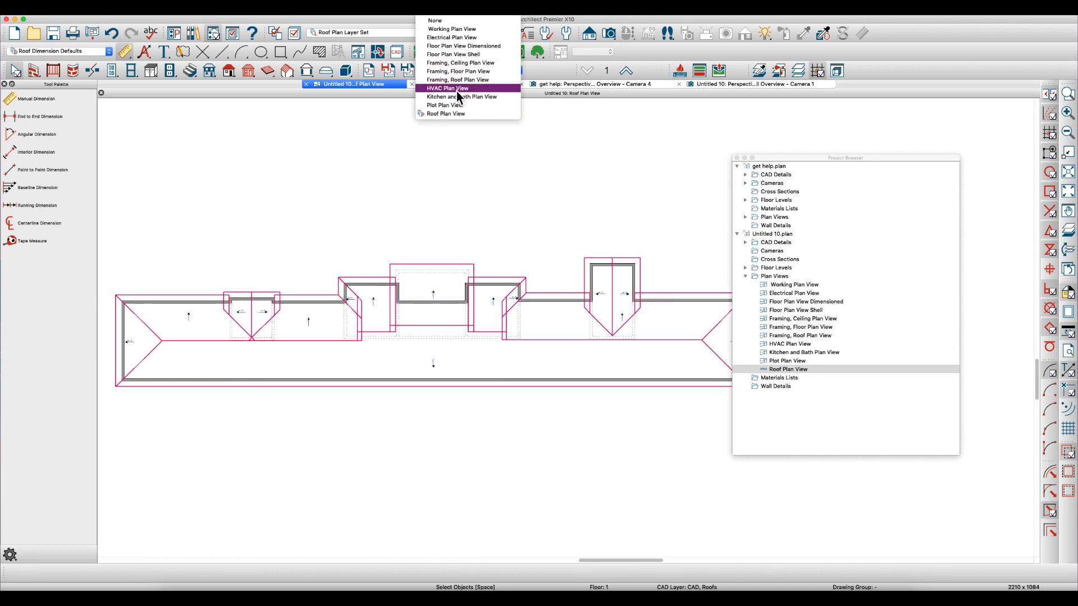
pyautogui.click(458, 29)
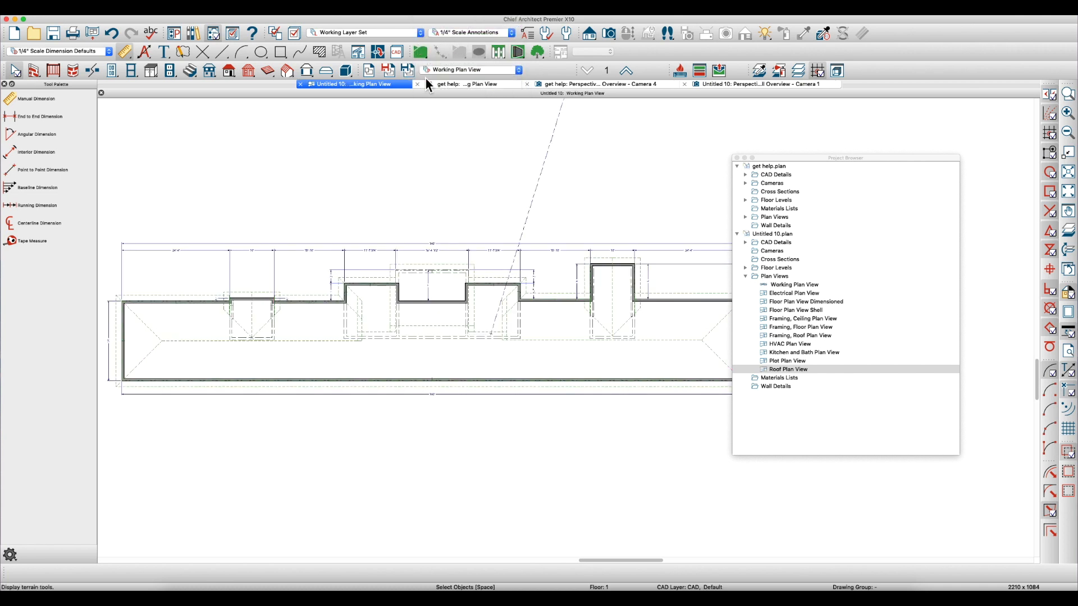
pyautogui.click(459, 39)
pyautogui.click(455, 37)
pyautogui.click(354, 32)
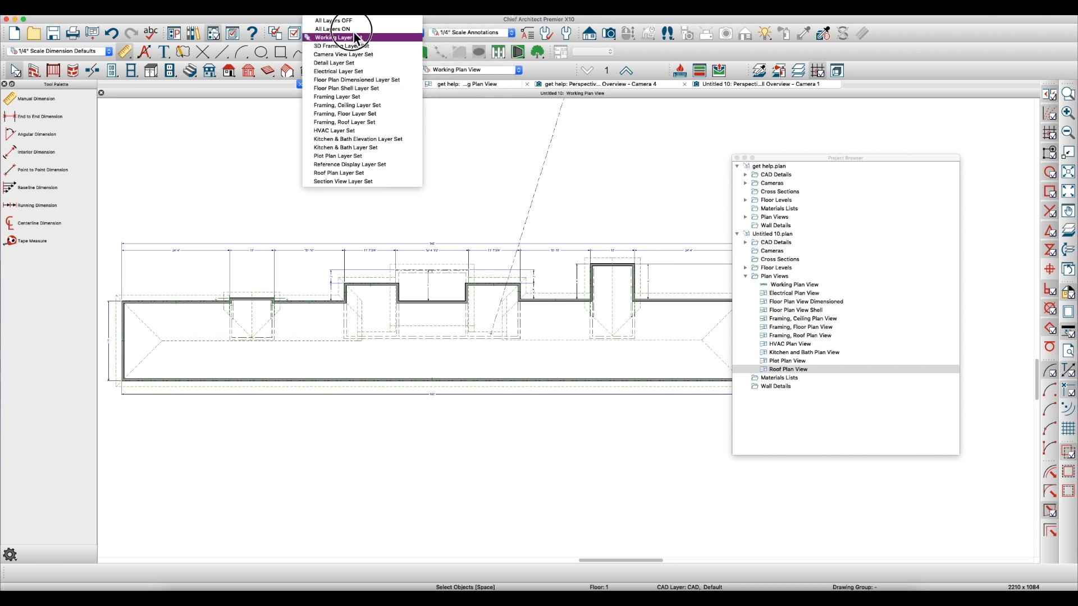
pyautogui.click(349, 37)
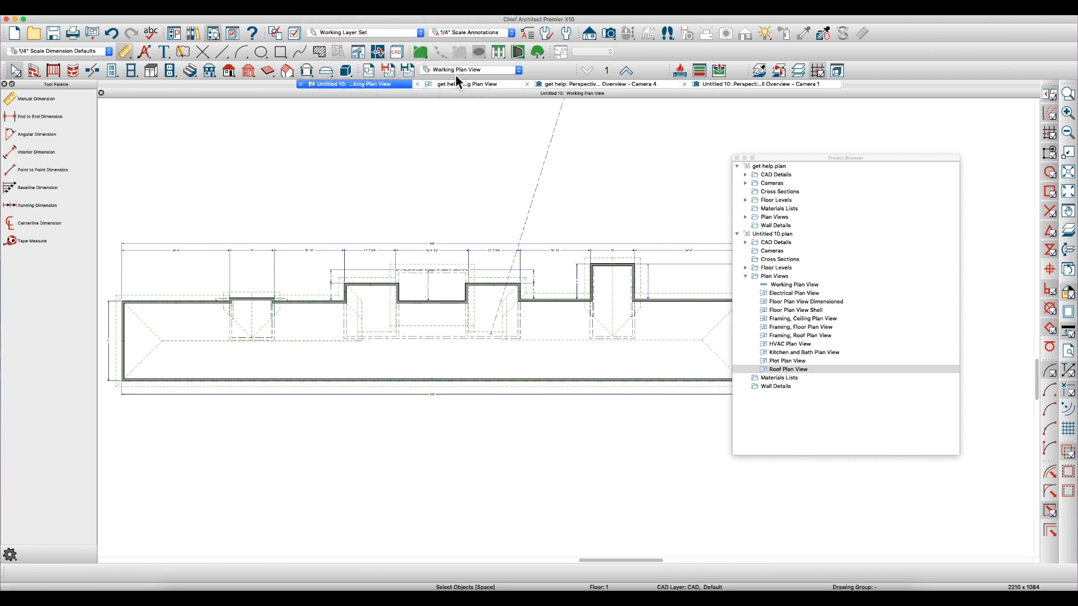
# Set the saved plan view to None with the Roof Annotations set, and move the Project Browser off the drawing
pyautogui.click(456, 69)
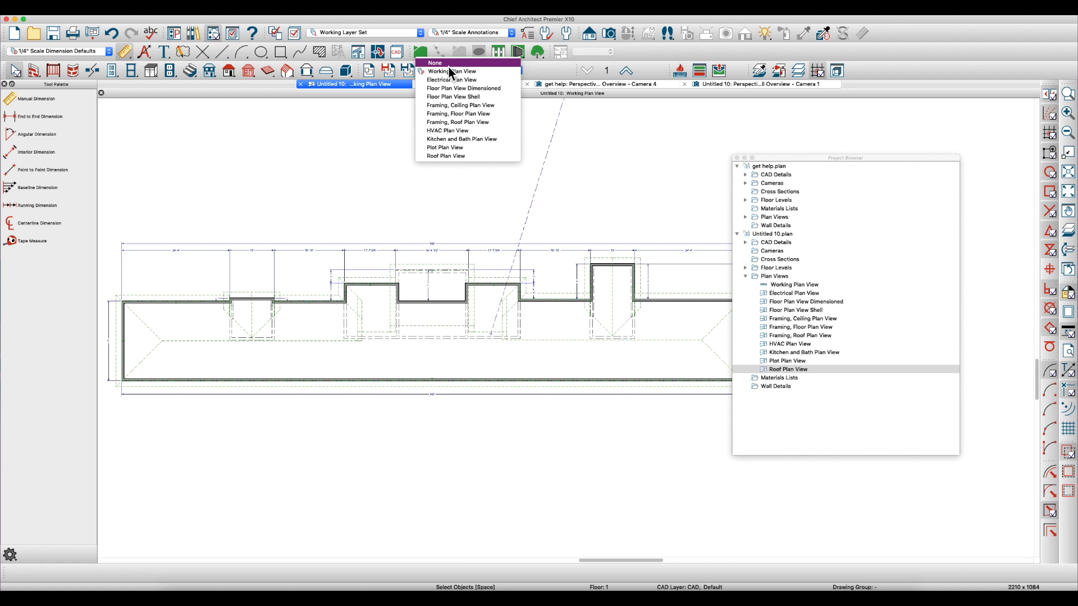
pyautogui.click(448, 64)
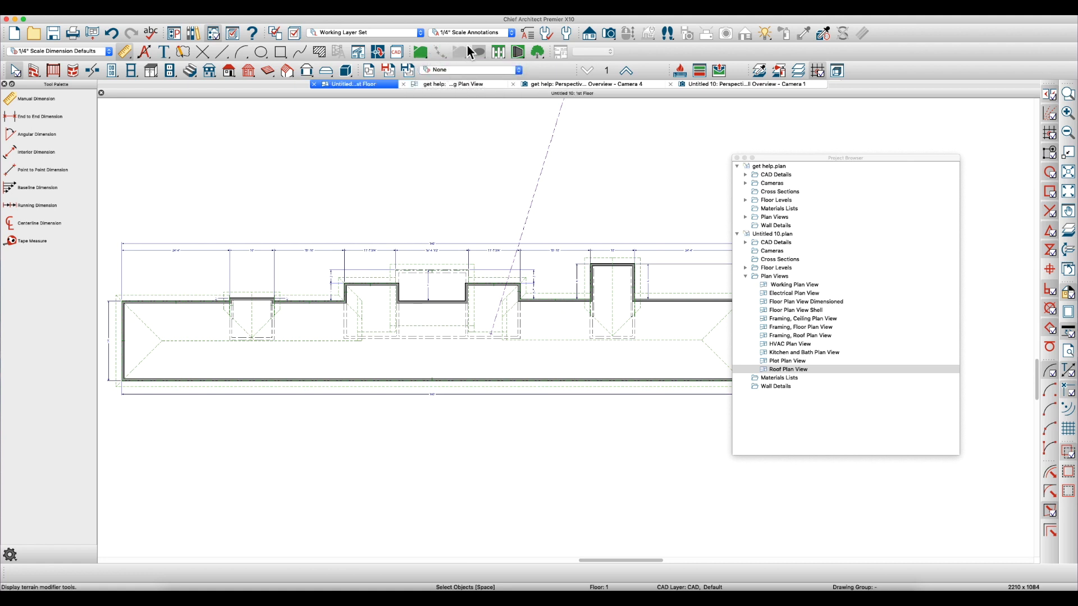
pyautogui.click(452, 37)
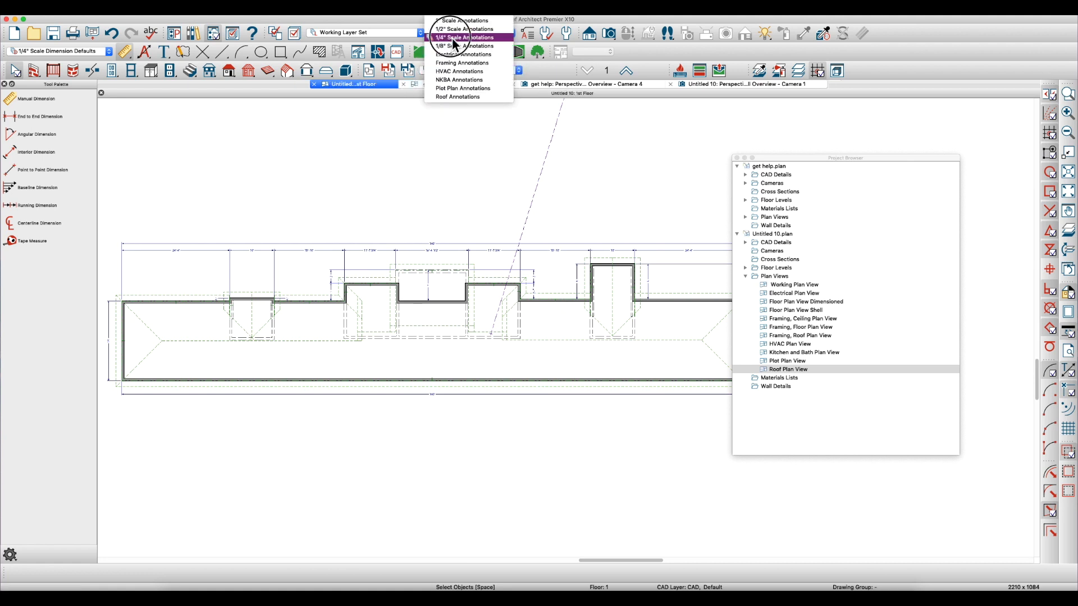
pyautogui.click(440, 97)
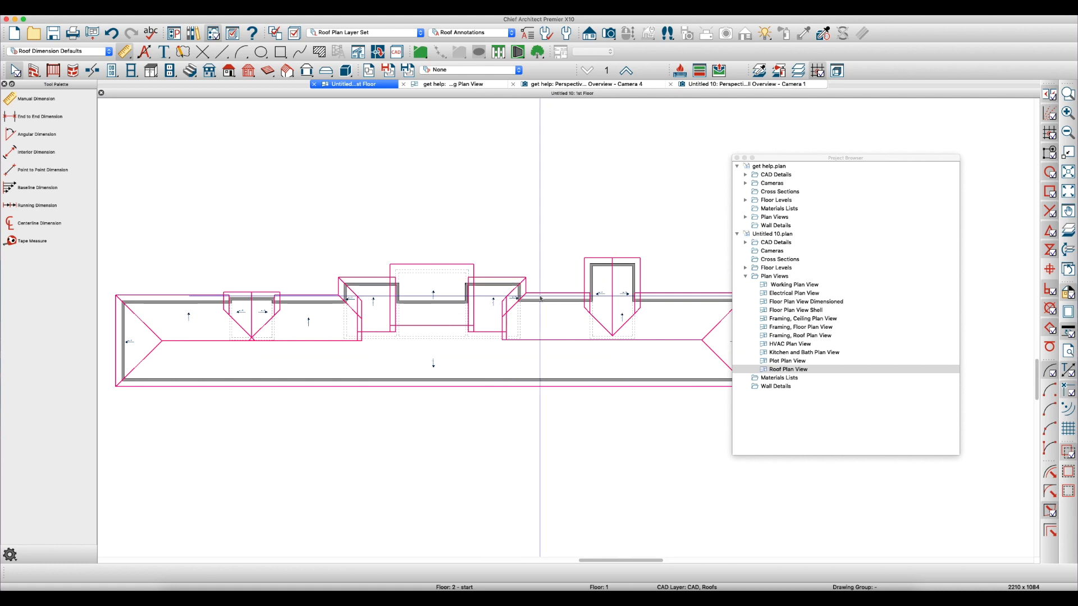
pyautogui.scroll(-1, 518, 271)
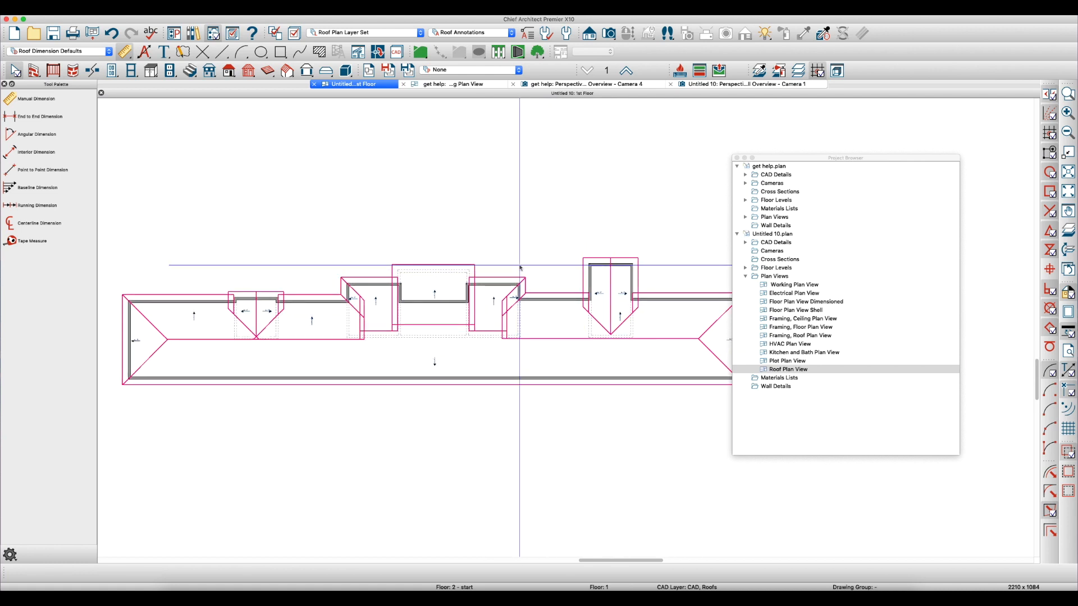
pyautogui.moveTo(768, 159); pyautogui.dragTo(0, 210)
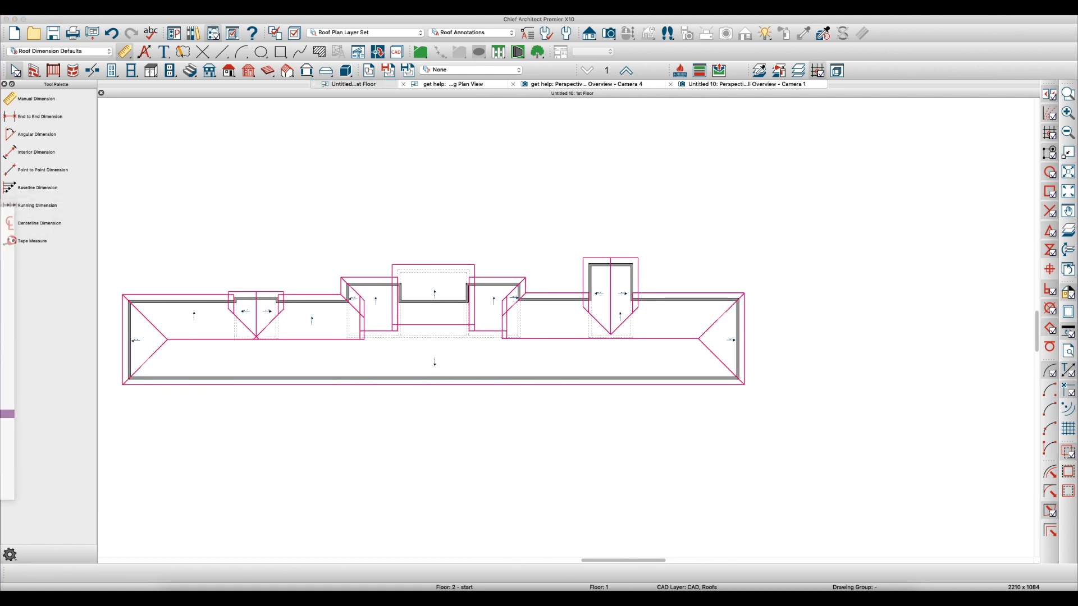
# Examine the main roof planes around the small gable on the building's left part, especially where their edges meet at its ridge end
pyautogui.scroll(-3, 525, 331)
pyautogui.scroll(4, 739, 308)
pyautogui.scroll(1, 374, 275)
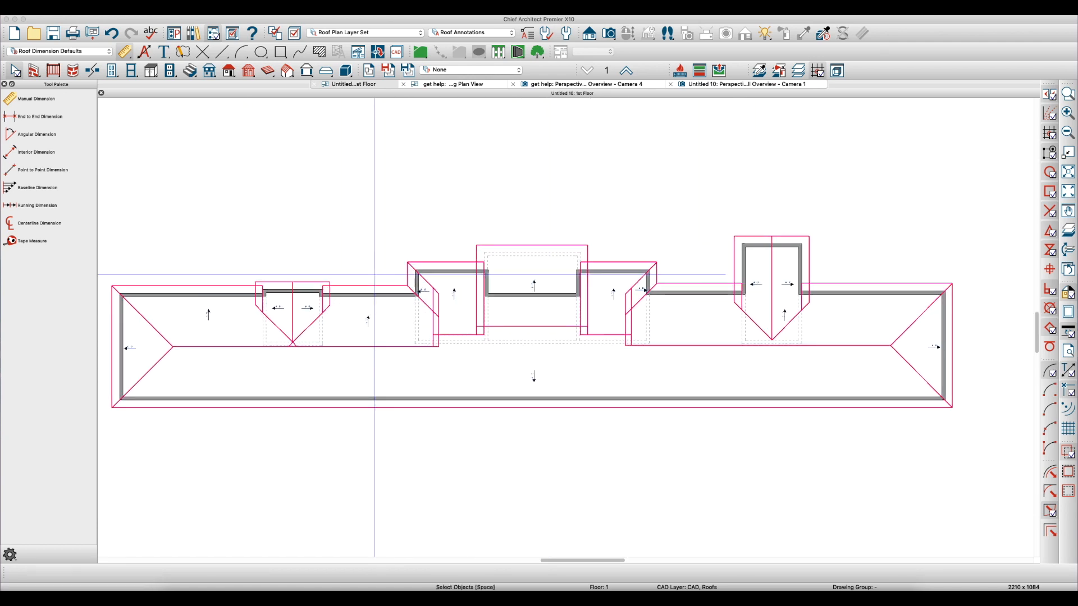
pyautogui.scroll(4, 374, 275)
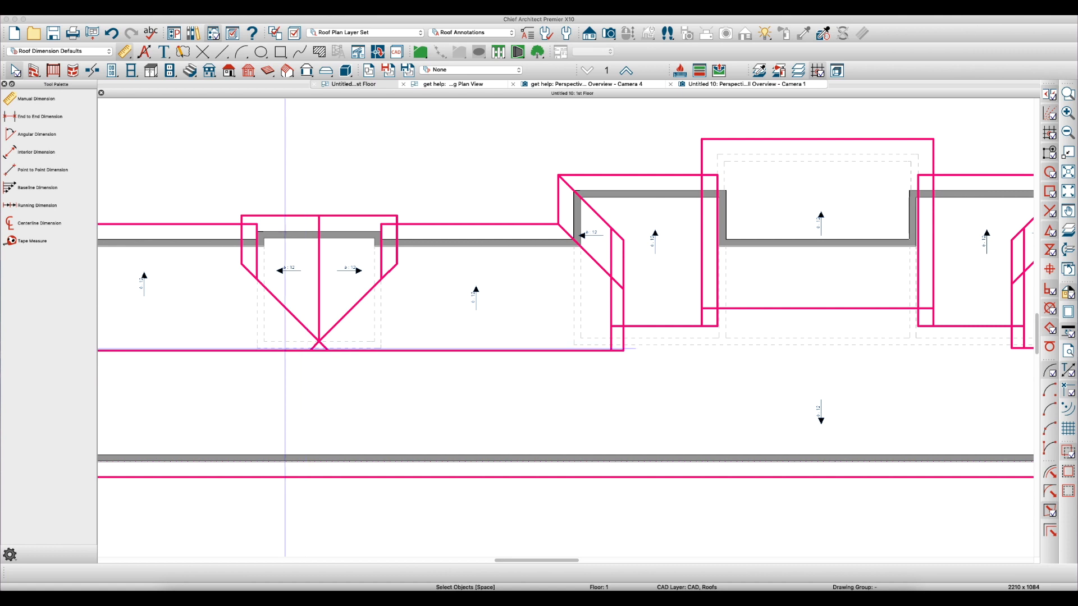
pyautogui.click(285, 349)
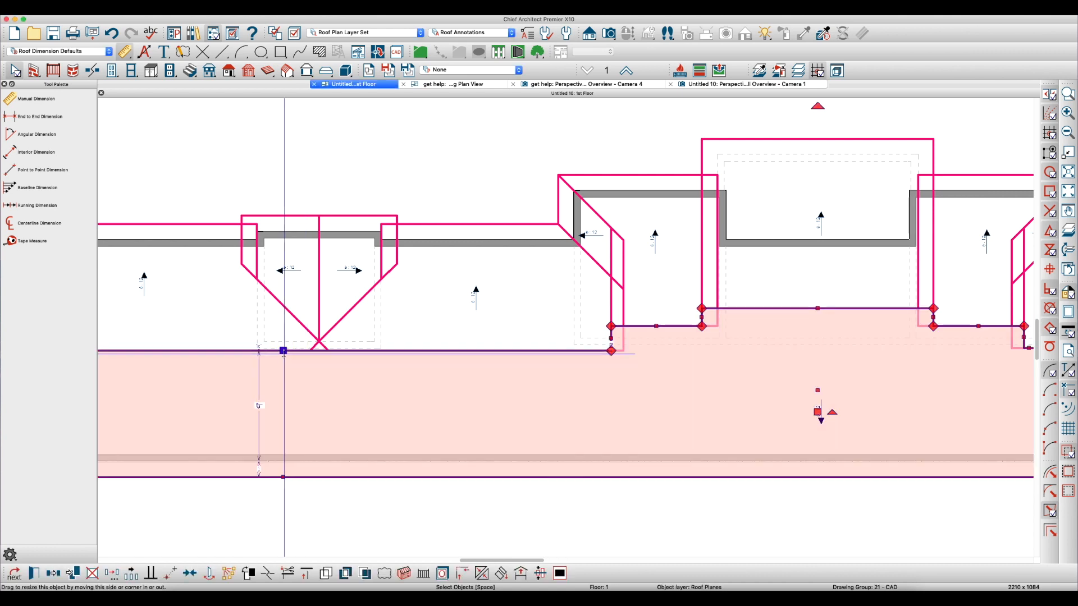
pyautogui.click(340, 327)
pyautogui.scroll(2, 314, 337)
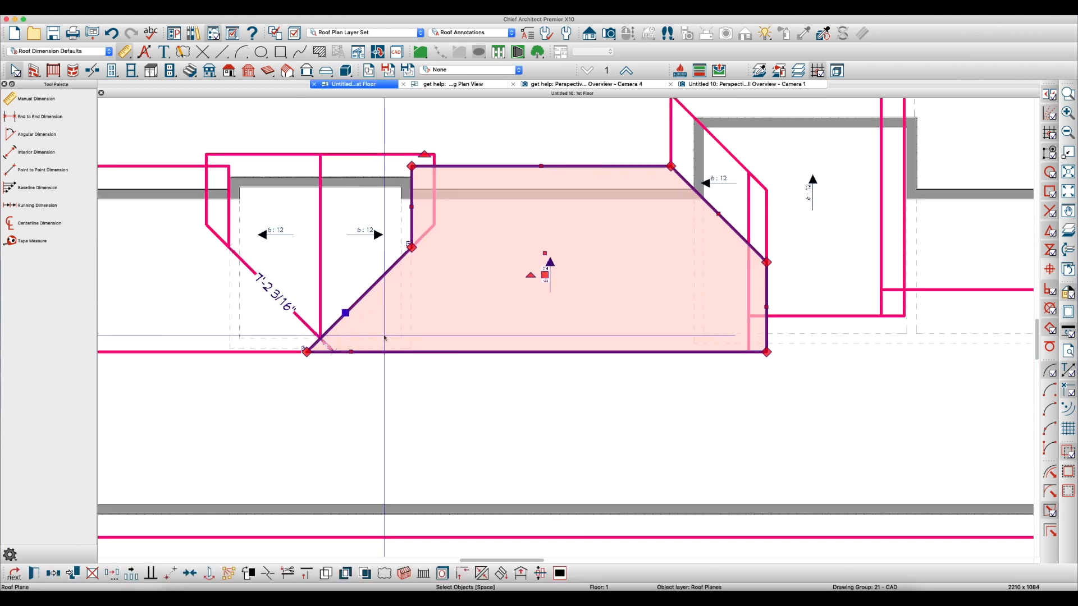
pyautogui.scroll(-3, 432, 332)
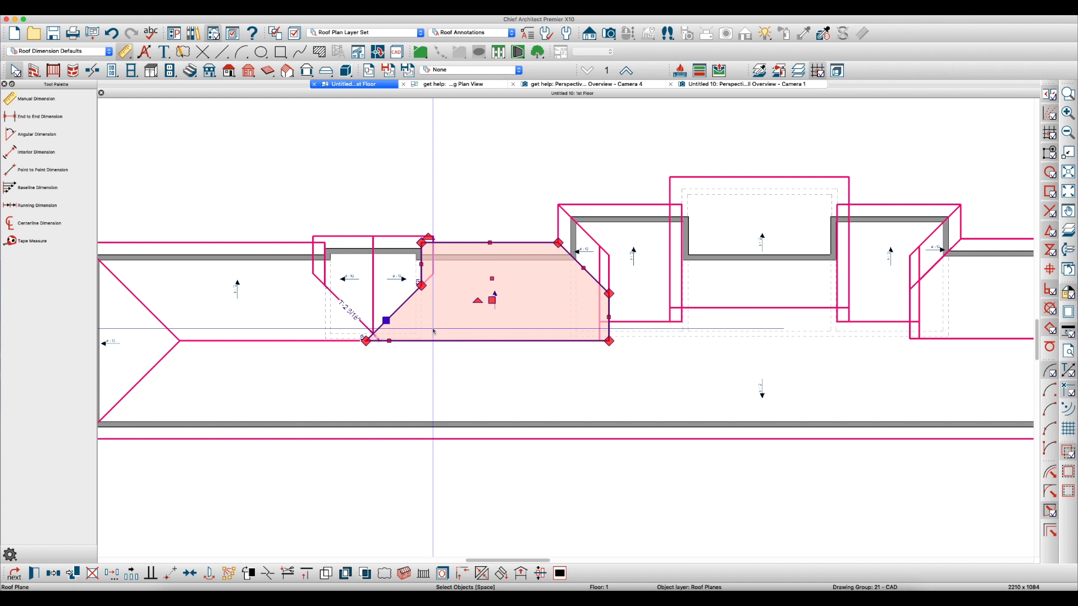
pyautogui.scroll(6, 370, 332)
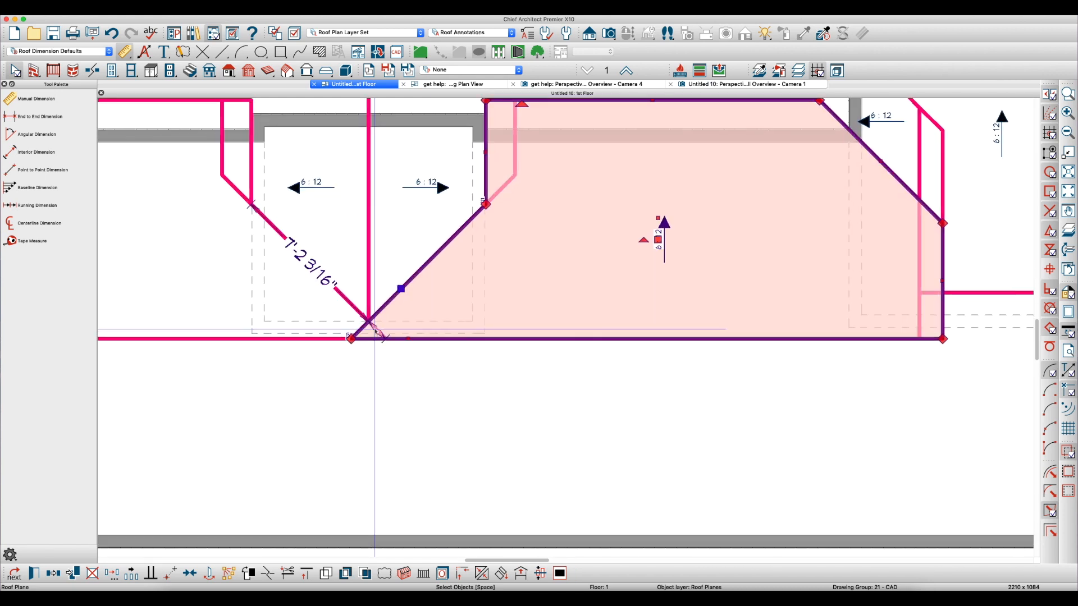
pyautogui.press('Escape')
pyautogui.click(269, 330)
pyautogui.click(252, 340)
pyautogui.scroll(-5, 449, 348)
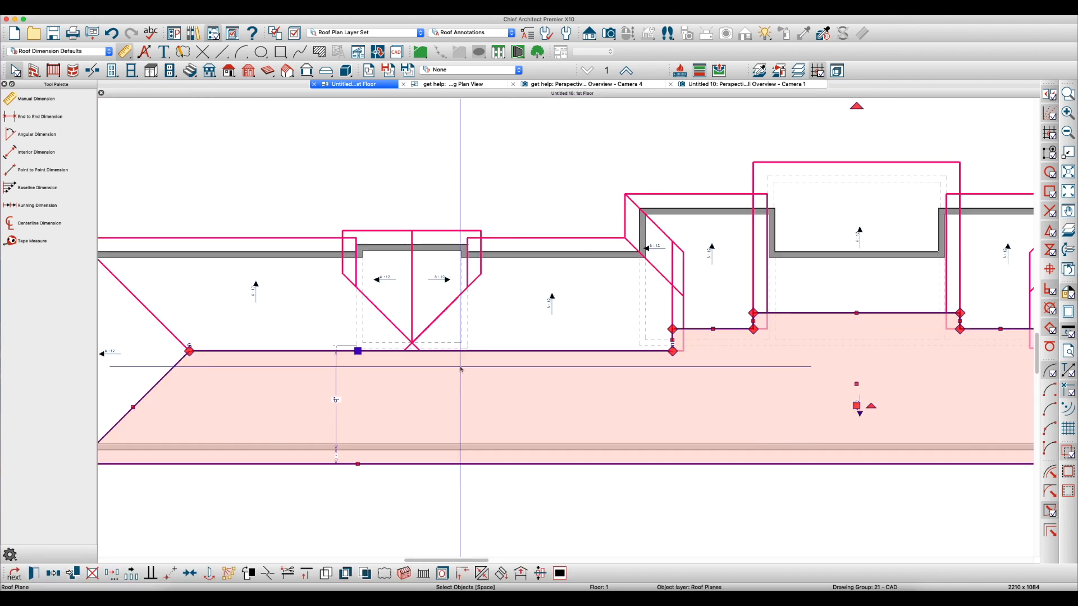
pyautogui.click(272, 236)
pyautogui.click(529, 240)
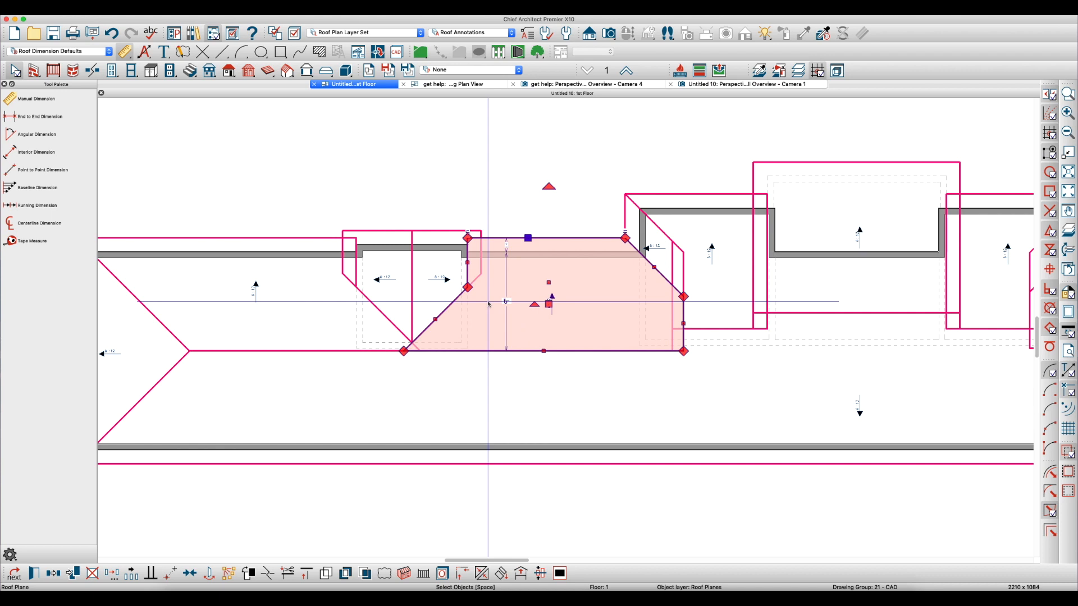
pyautogui.press('Delete')
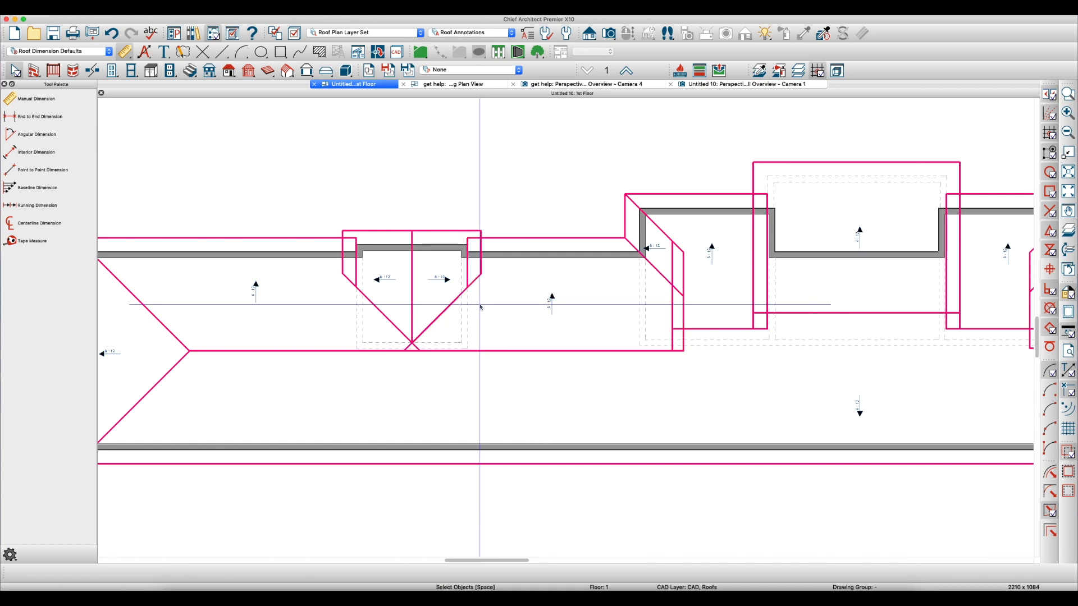
# Break the valley edge of the roof plane right of the small gable at the gable ridge's end and move its lower corner directly below
pyautogui.click(511, 242)
pyautogui.scroll(5, 416, 347)
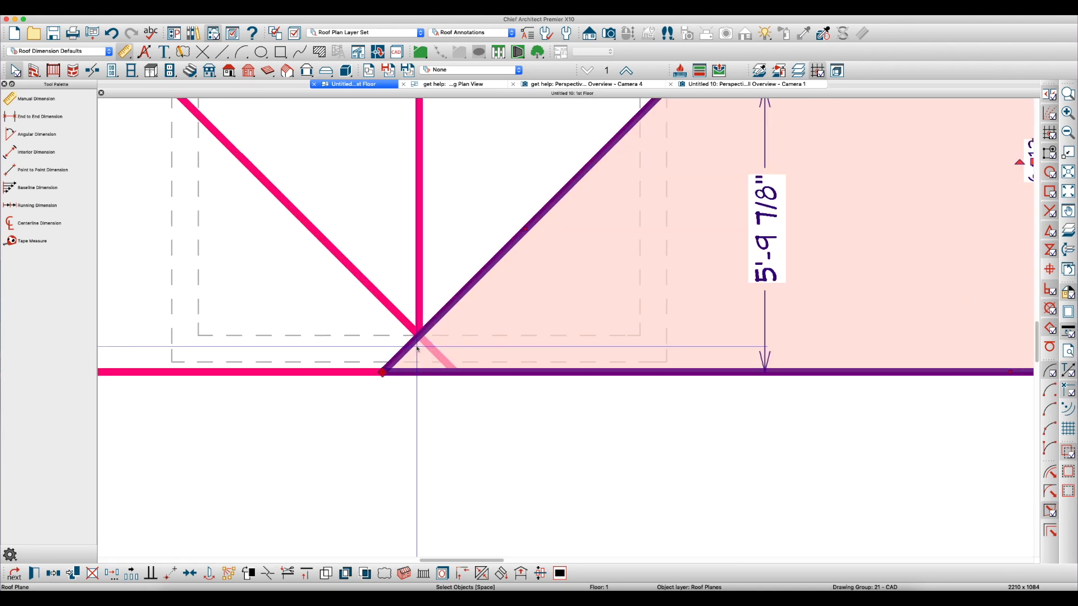
pyautogui.press('3')
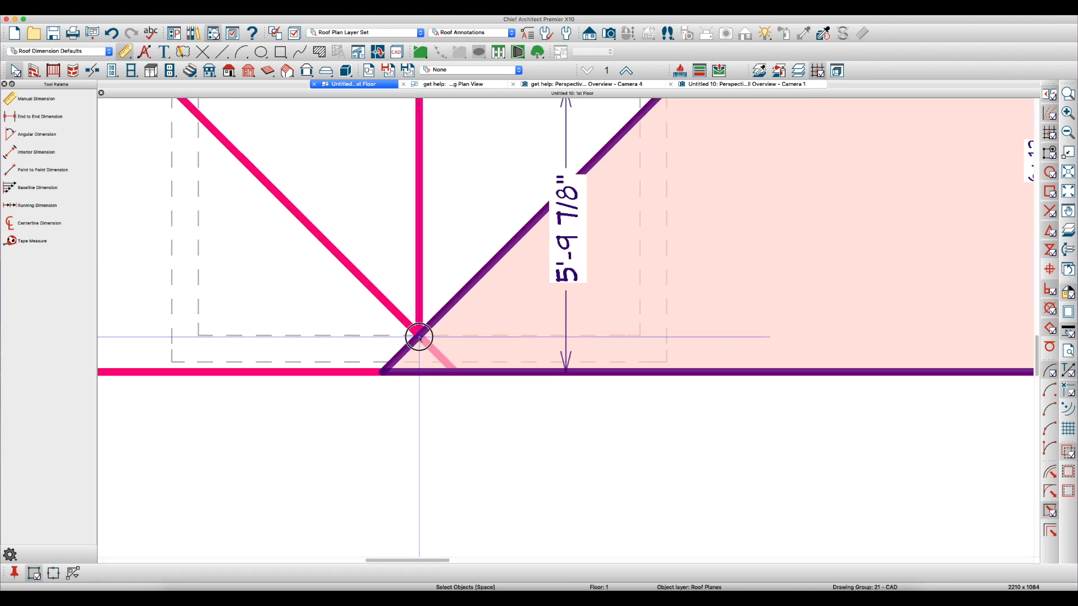
pyautogui.click(418, 338)
pyautogui.moveTo(380, 372); pyautogui.dragTo(416, 368)
# Break the valley edge of the roof plane left of the small gable at the ridge's end and align its corner with the neighbouring plane
pyautogui.click(399, 318)
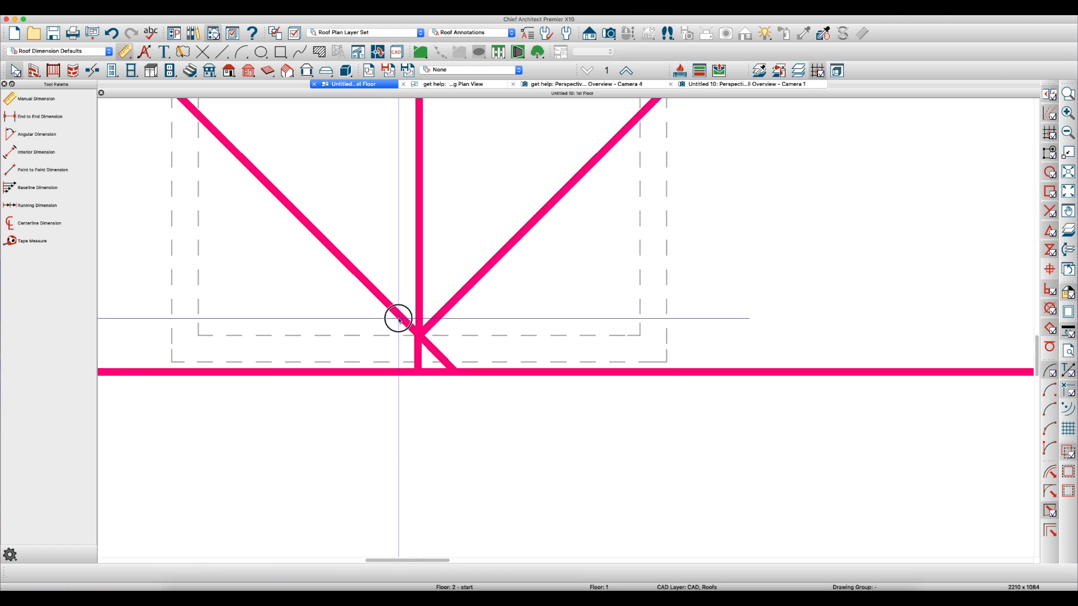
pyautogui.press('3')
pyautogui.click(419, 333)
pyautogui.moveTo(424, 368); pyautogui.dragTo(422, 367)
pyautogui.press('Escape')
pyautogui.scroll(-5, 394, 354)
pyautogui.scroll(-5, 402, 352)
pyautogui.scroll(3, 403, 351)
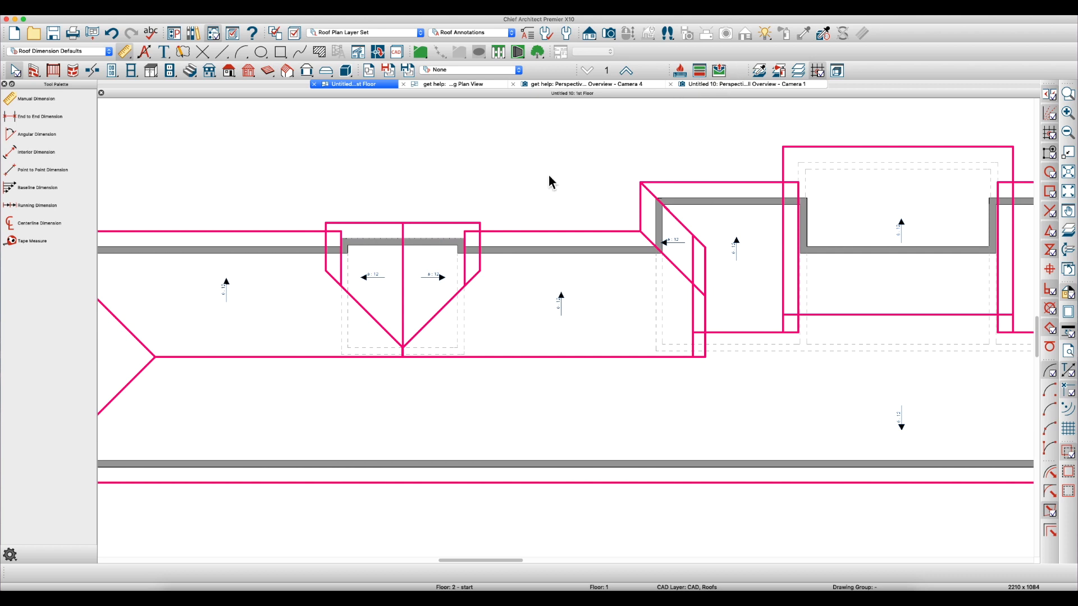
# Switch to the new plan's perspective overview and apply generic sunlight at 100,000 Lux (Mid day) with Sun Follows Camera enabled
pyautogui.click(722, 86)
pyautogui.scroll(-3, 387, 300)
pyautogui.scroll(1, 727, 318)
pyautogui.moveTo(711, 322); pyautogui.dragTo(659, 386, button='middle')
pyautogui.scroll(5, 705, 376)
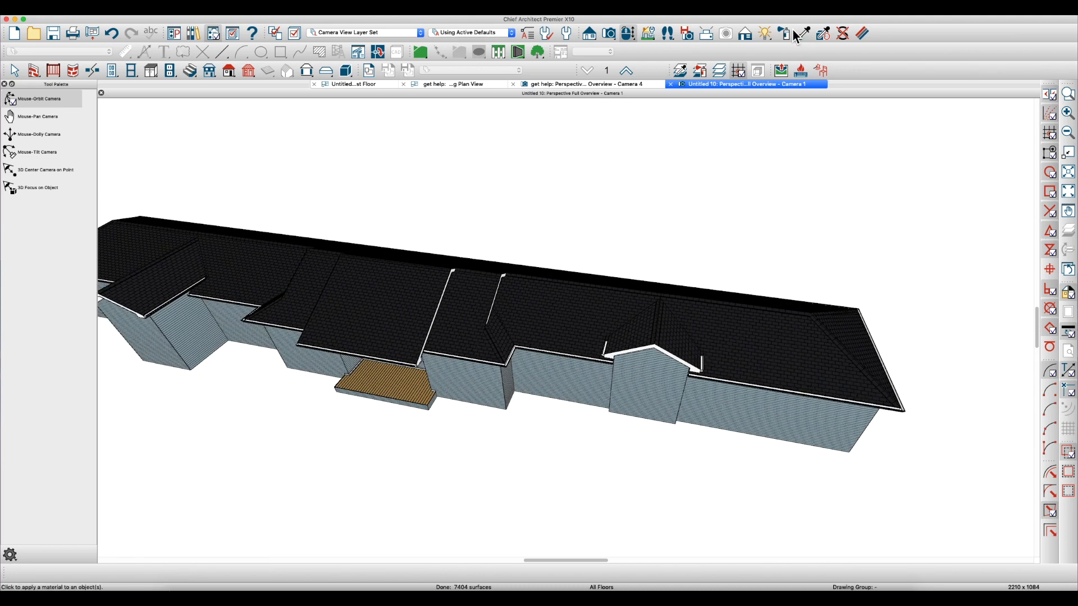
pyautogui.click(764, 33)
pyautogui.click(62, 135)
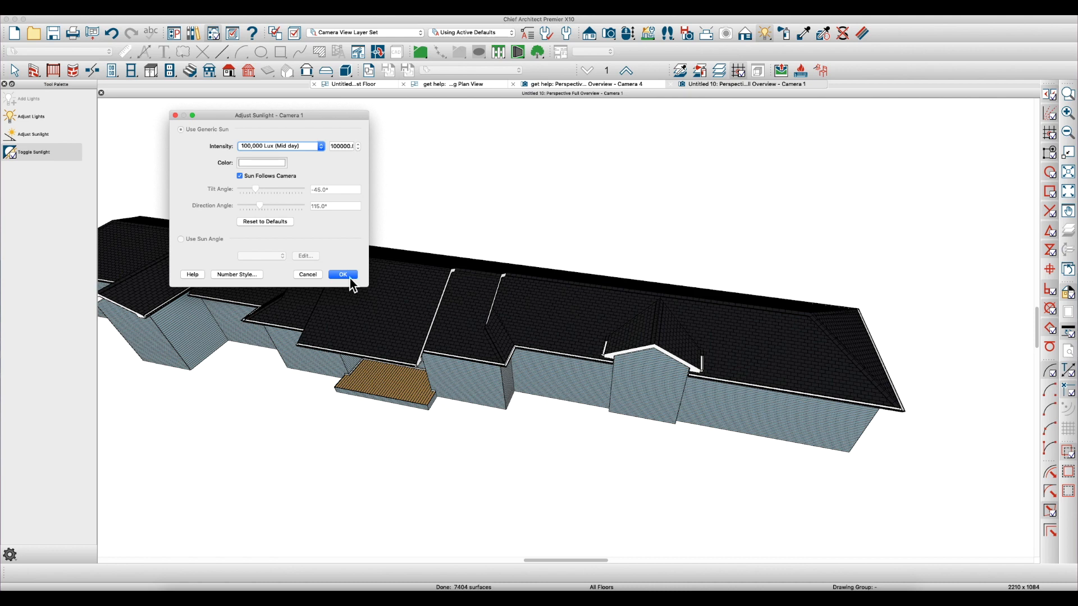
pyautogui.click(343, 275)
# Inspect the small gable's valleys and the adjoining main roof planes in the 3D overview
pyautogui.moveTo(605, 340); pyautogui.dragTo(771, 427)
pyautogui.scroll(5, 705, 353)
pyautogui.scroll(-3, 669, 298)
pyautogui.press('space')
pyautogui.click(706, 290)
pyautogui.click(580, 299)
pyautogui.press('Escape')
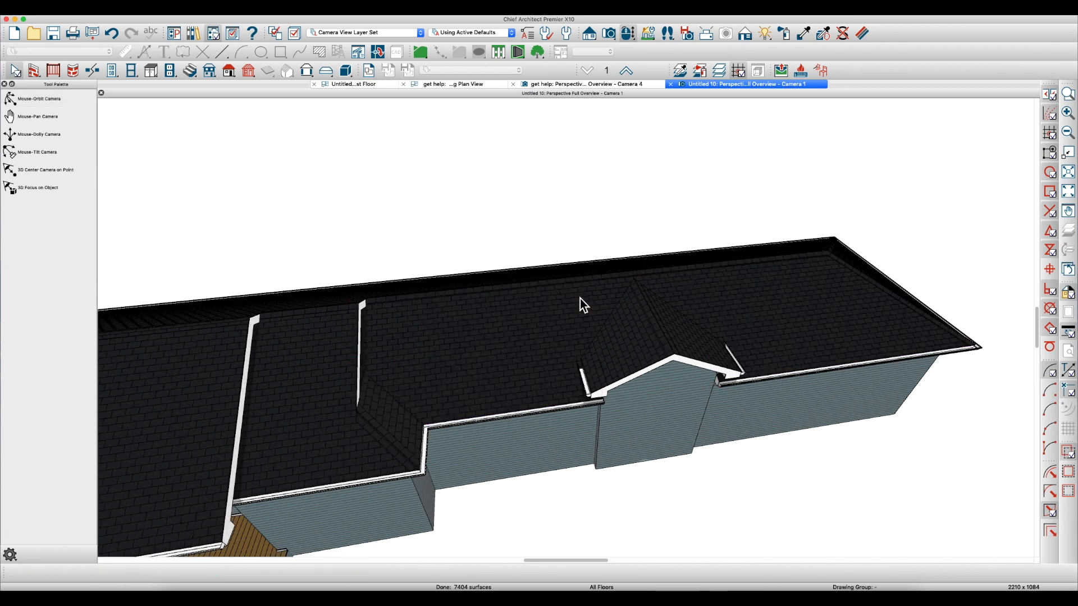
# Return to the new plan's first floor view and review the complete roof plane layout
pyautogui.click(361, 87)
pyautogui.scroll(-3, 457, 236)
pyautogui.scroll(4, 410, 236)
pyautogui.scroll(1, 314, 238)
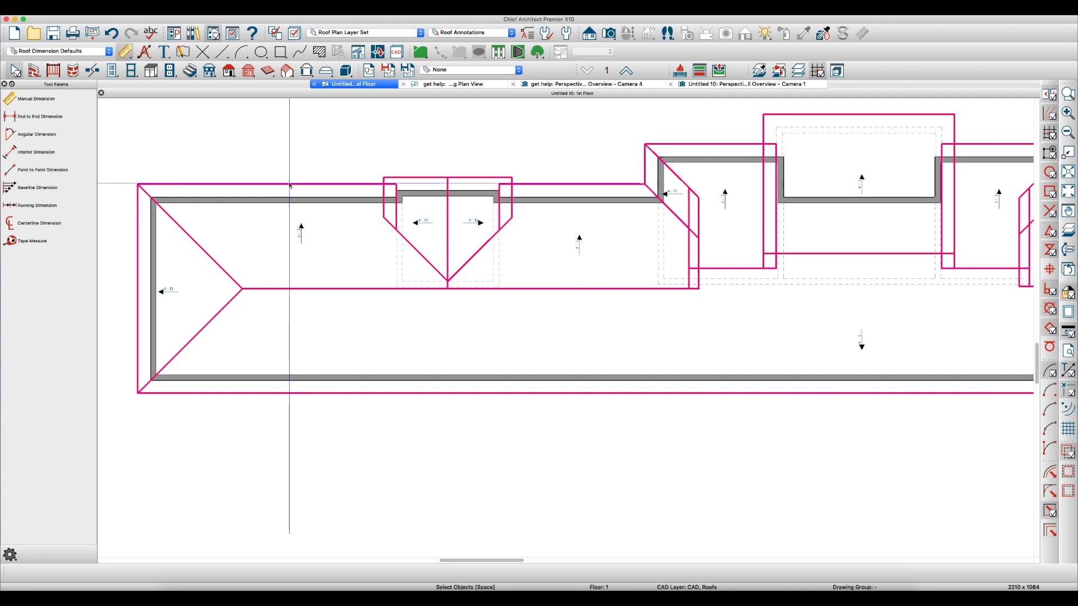
pyautogui.click(576, 184)
pyautogui.press('Escape')
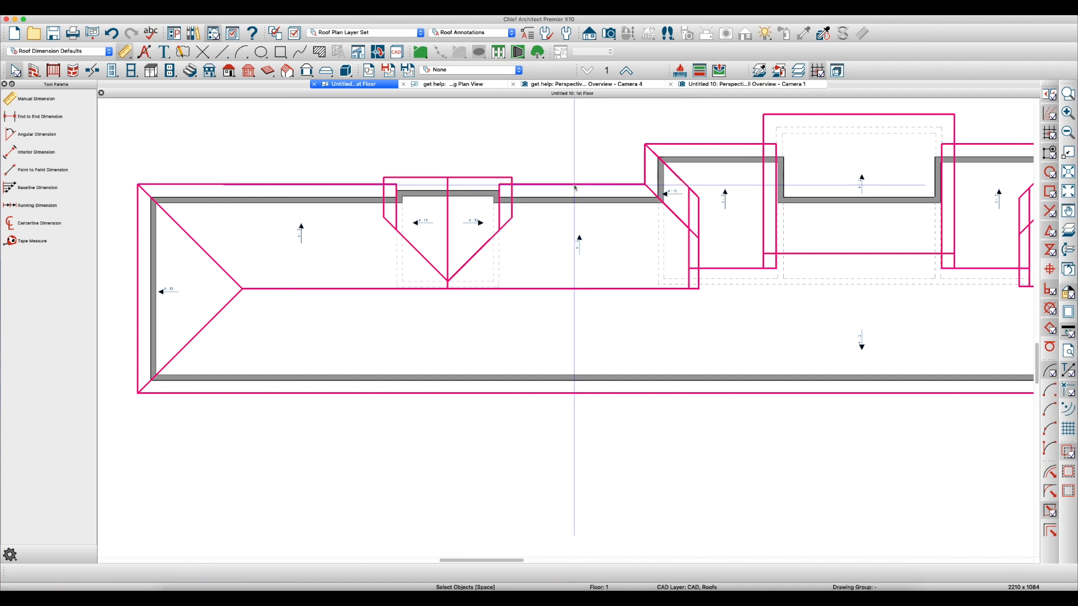
pyautogui.scroll(-5, 283, 227)
pyautogui.scroll(-3, 329, 201)
pyautogui.scroll(-3, 494, 225)
pyautogui.scroll(6, 610, 216)
pyautogui.scroll(-5, 610, 216)
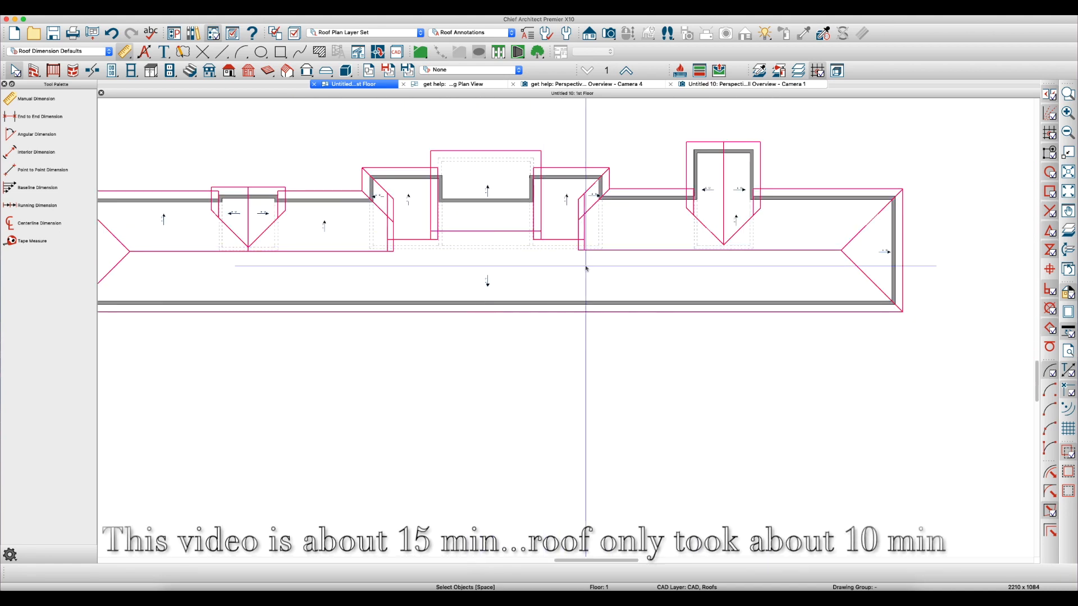
pyautogui.scroll(1, 603, 185)
pyautogui.scroll(3, 602, 185)
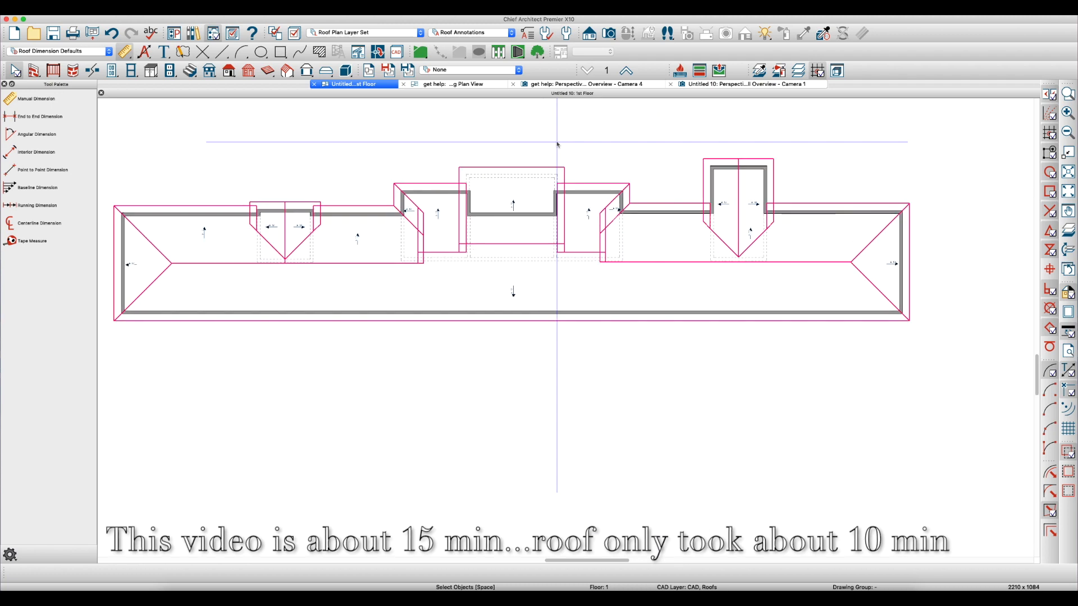
pyautogui.scroll(-1, 581, 170)
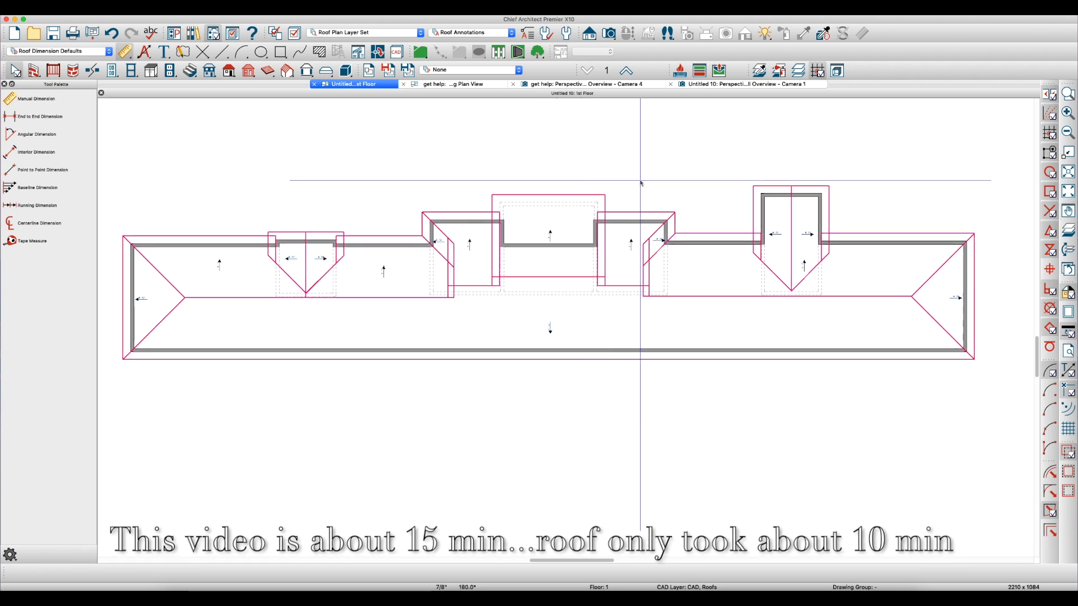